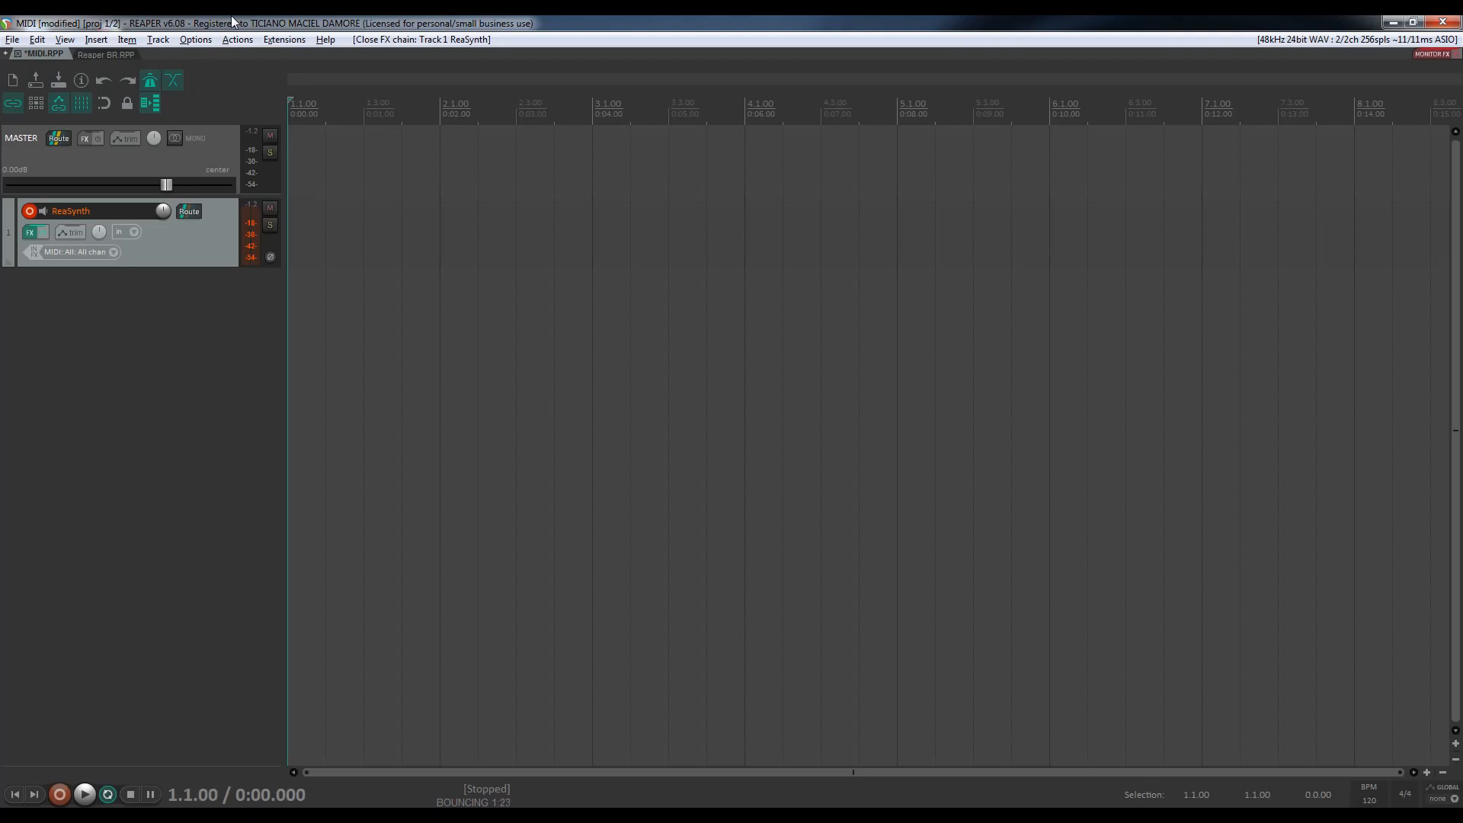
Open the MIDI Devices preferences and inspect the input mode options of the Keystation Mini 32.
key("ctrl+p")
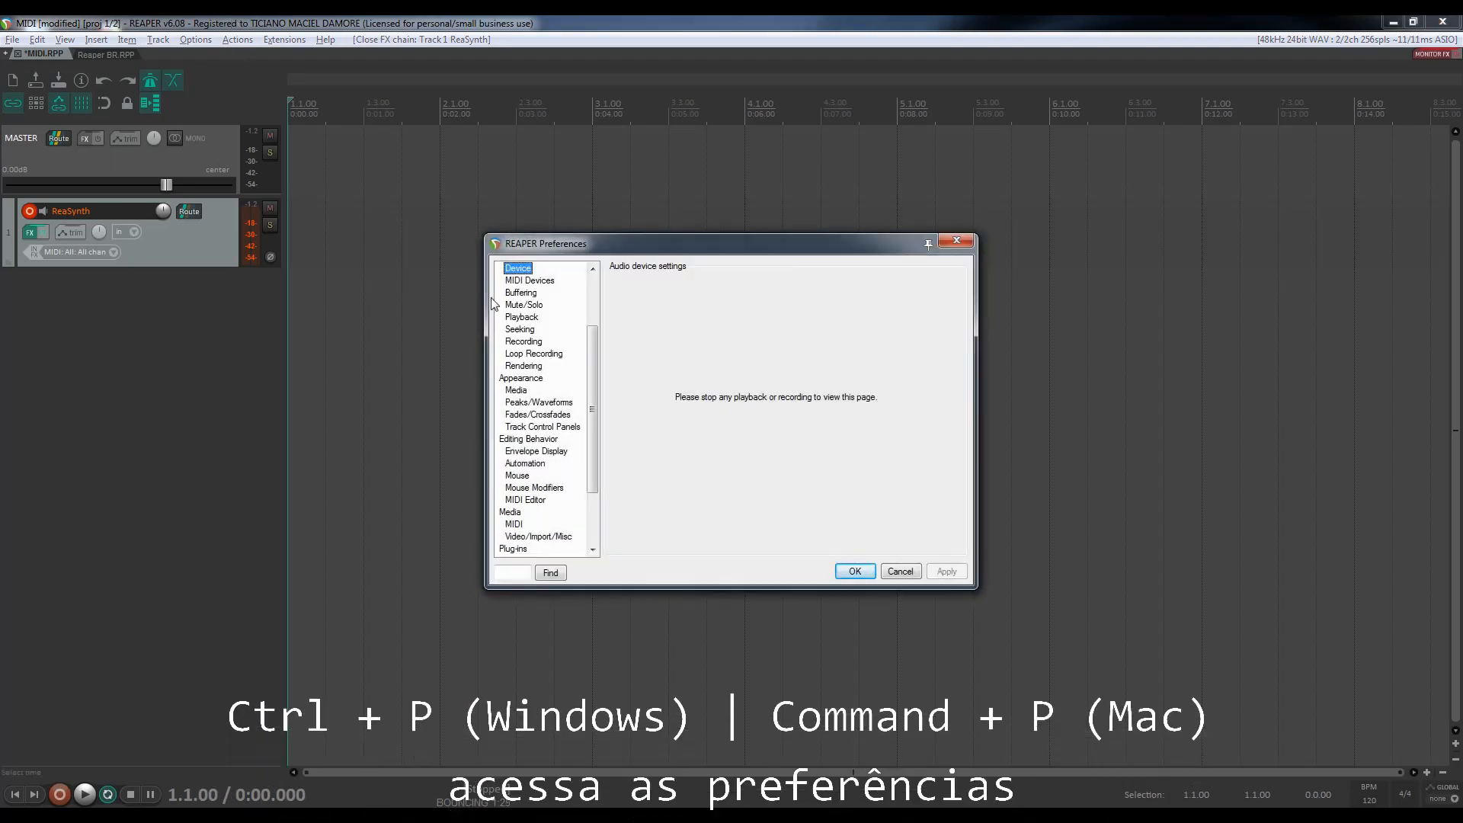
left_click(544, 281)
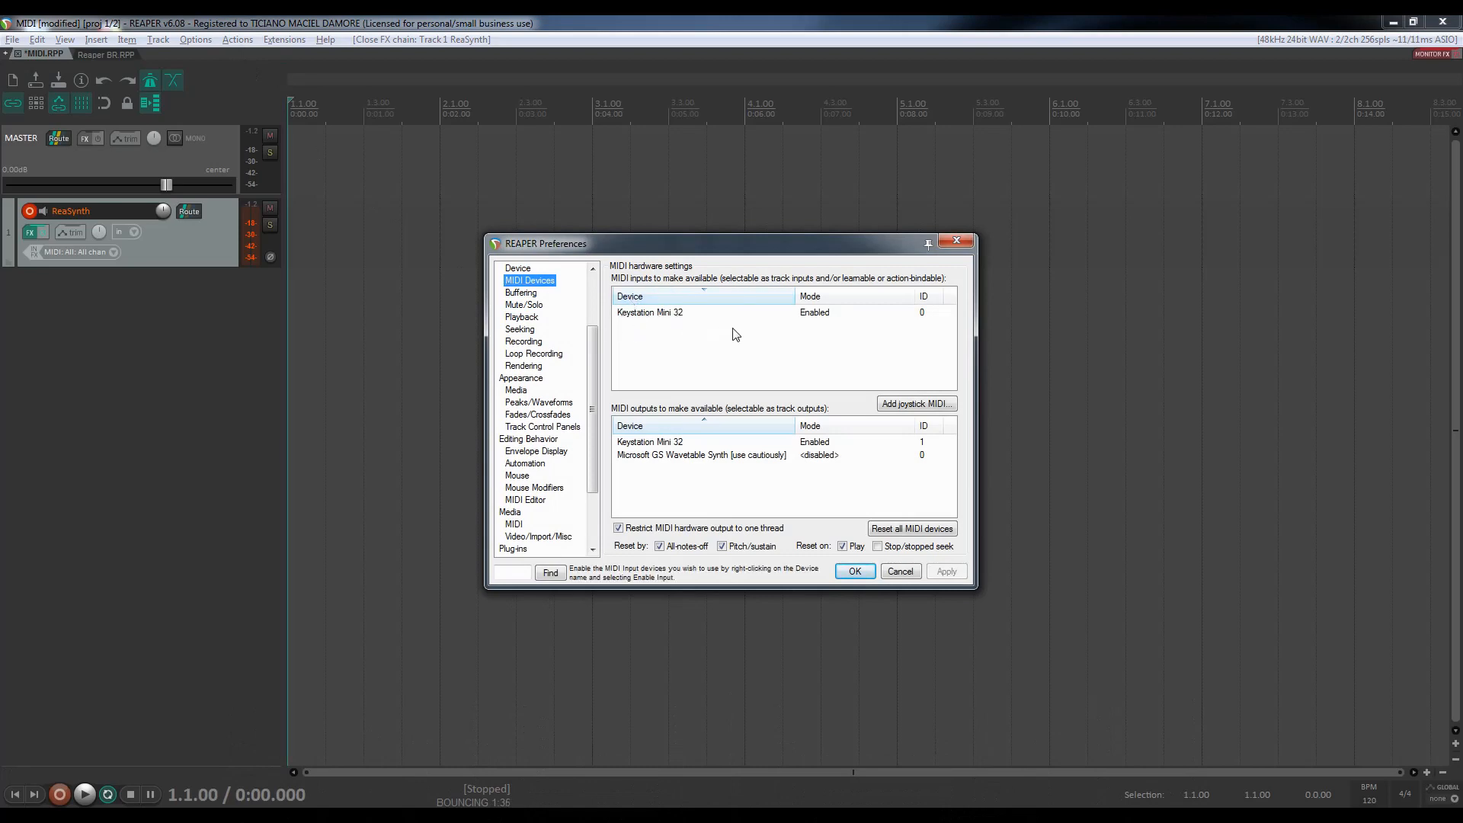
left_click(815, 313)
right_click(814, 314)
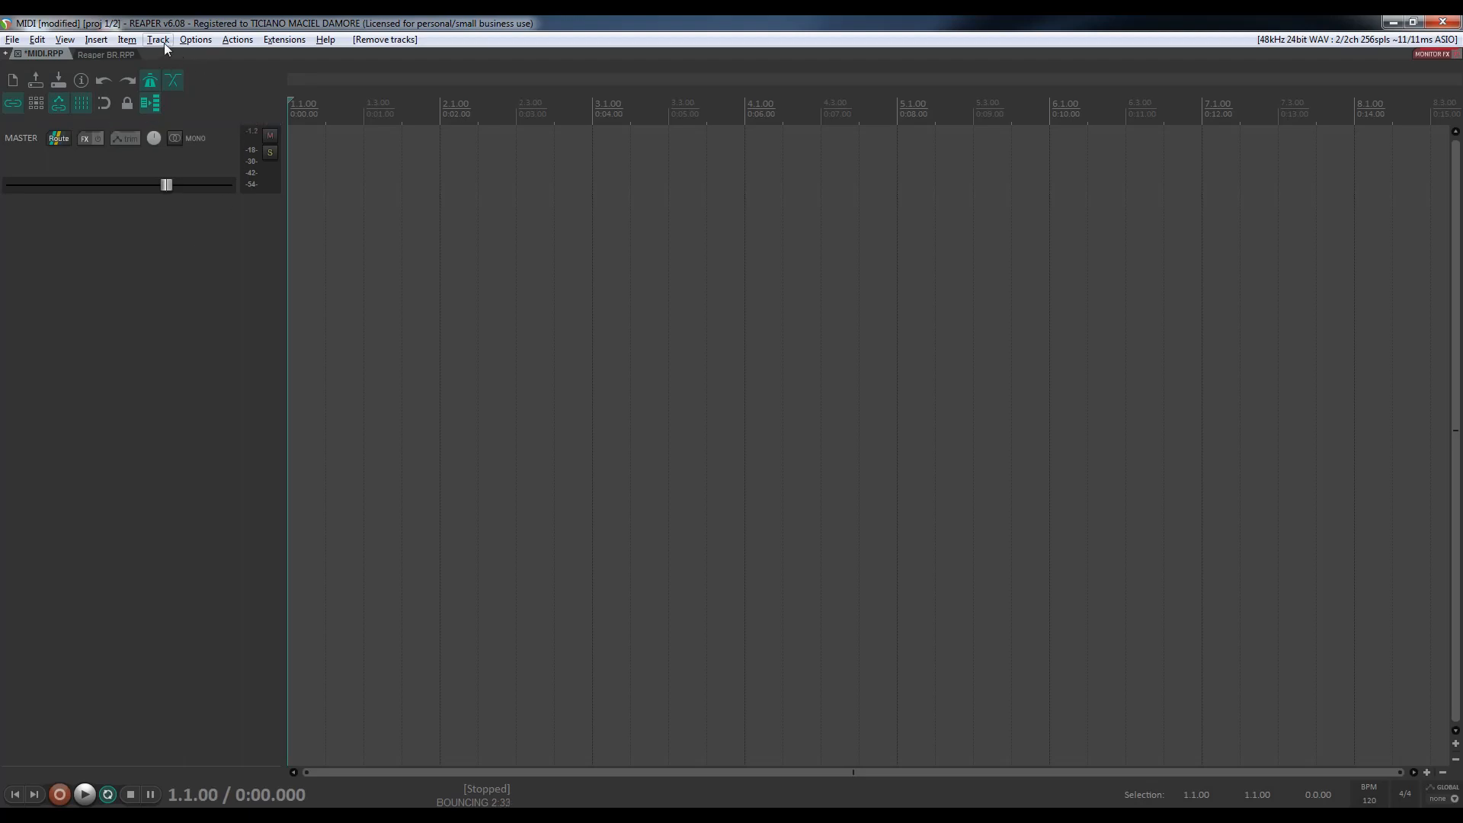
Insert ReaSynth (Cockos) as a virtual instrument on a new track, and reset the track and master peak indicators.
left_click(97, 39)
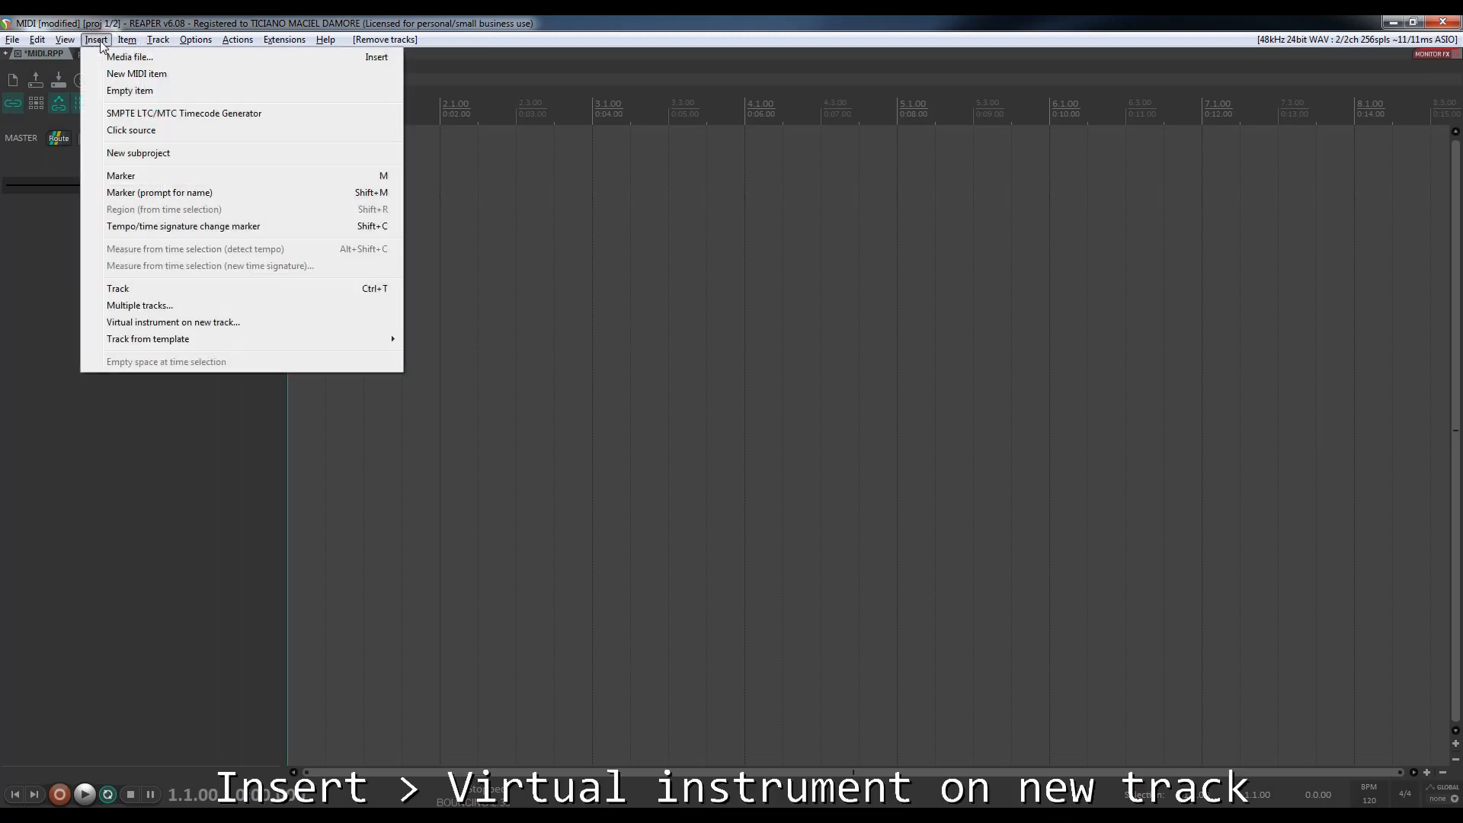
left_click(184, 322)
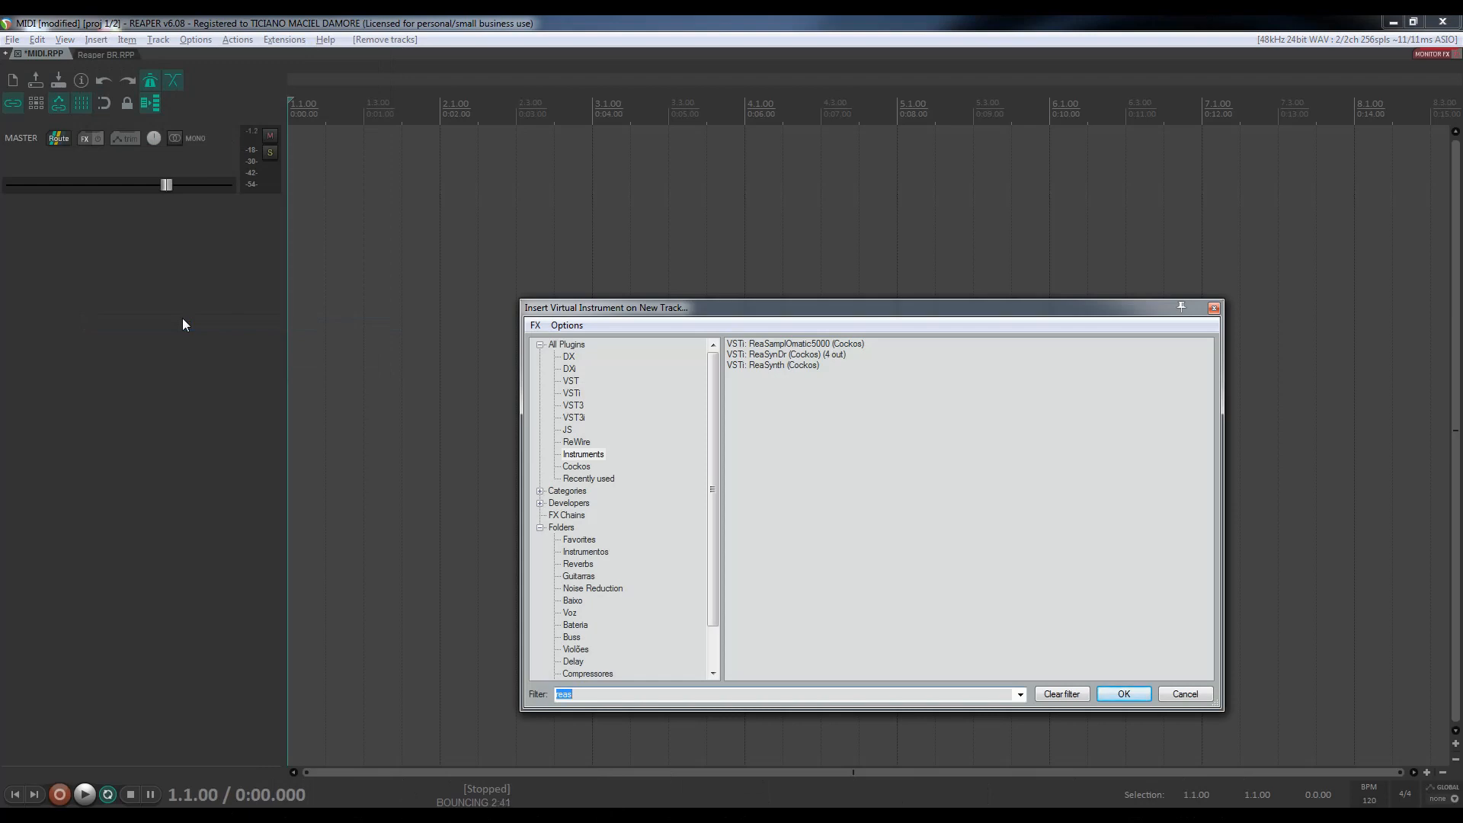
left_click(768, 366)
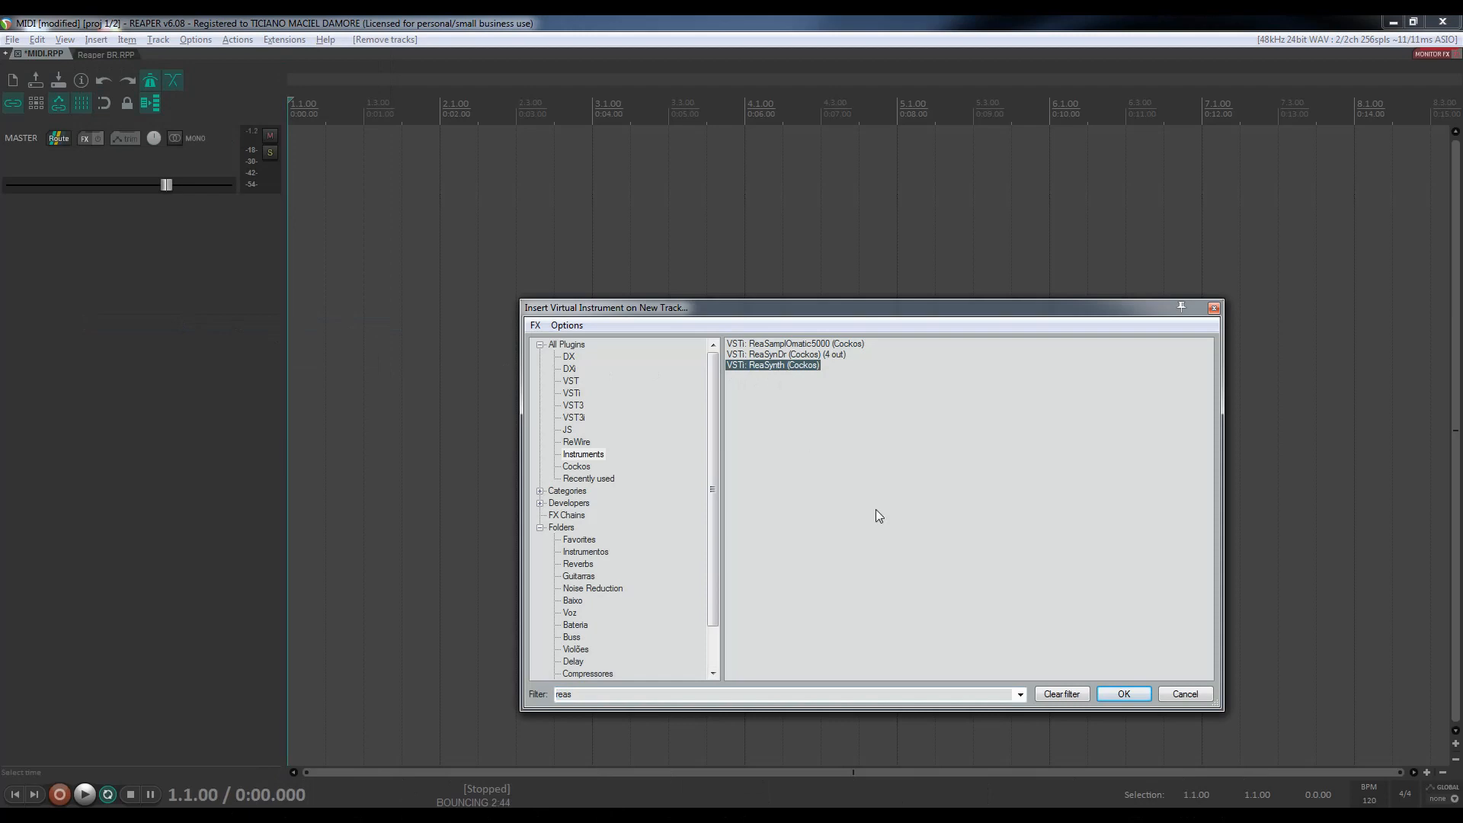
left_click(1141, 690)
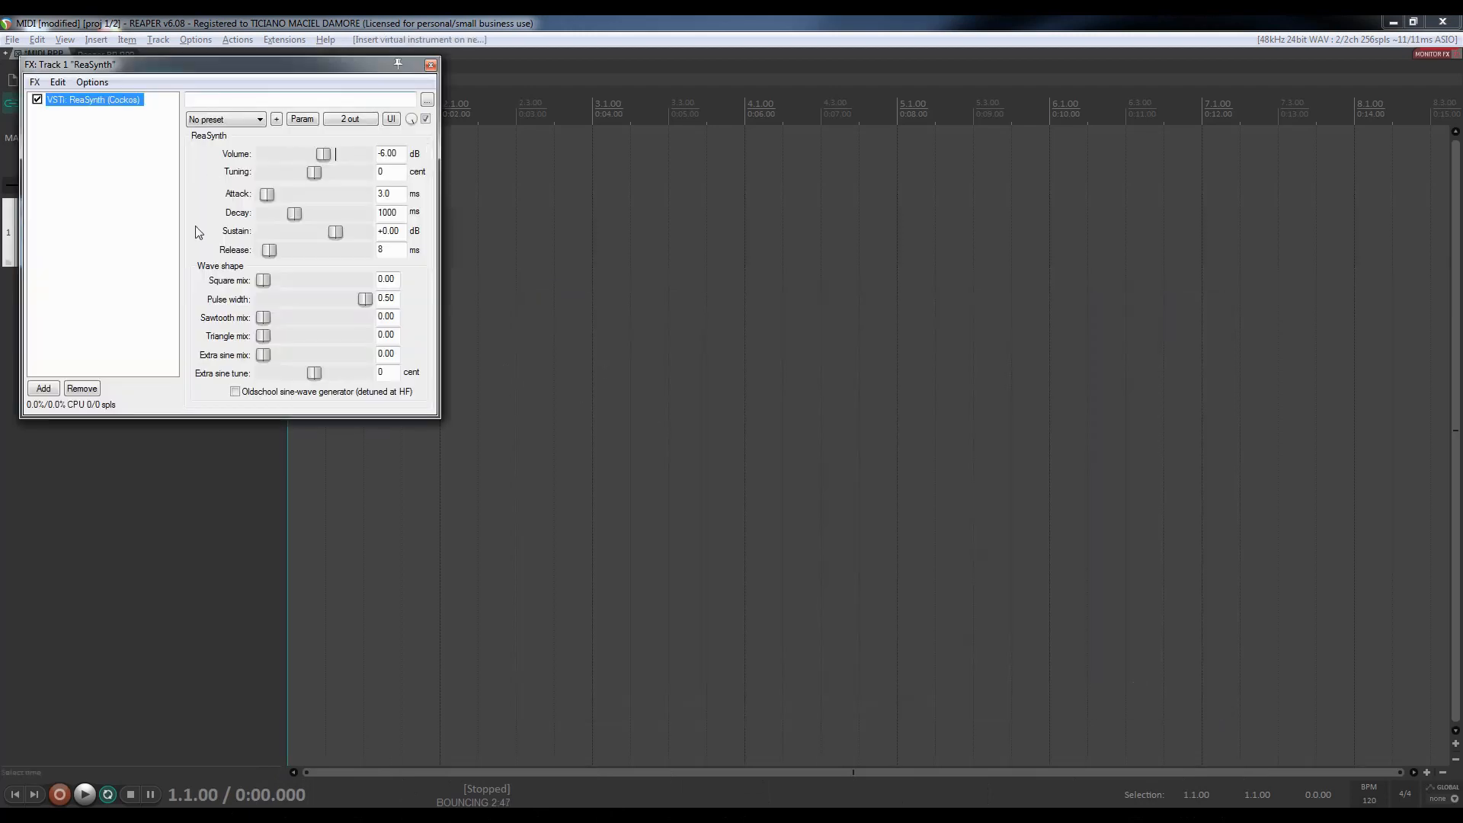
left_click(429, 65)
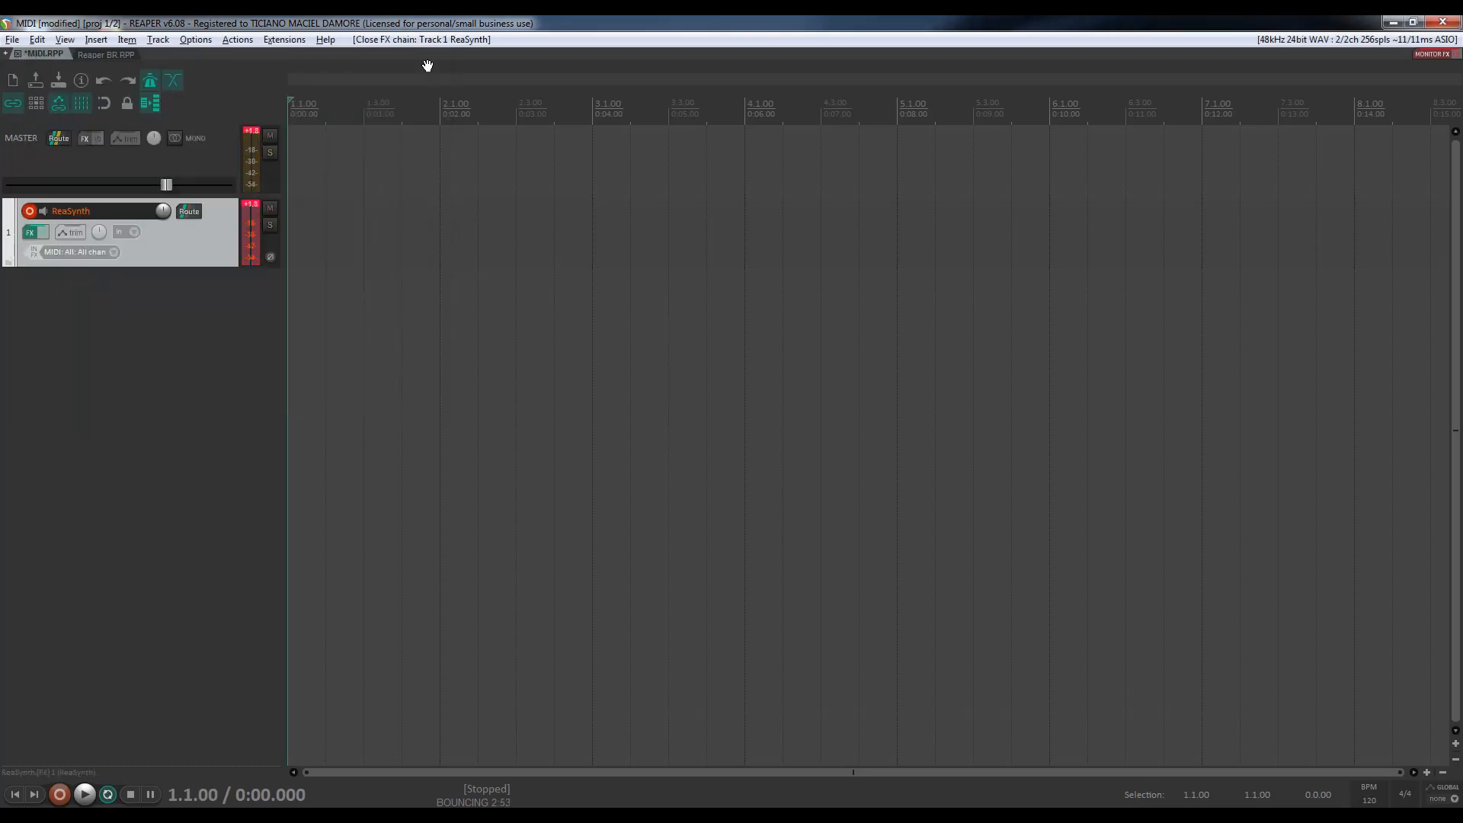
left_click(259, 206)
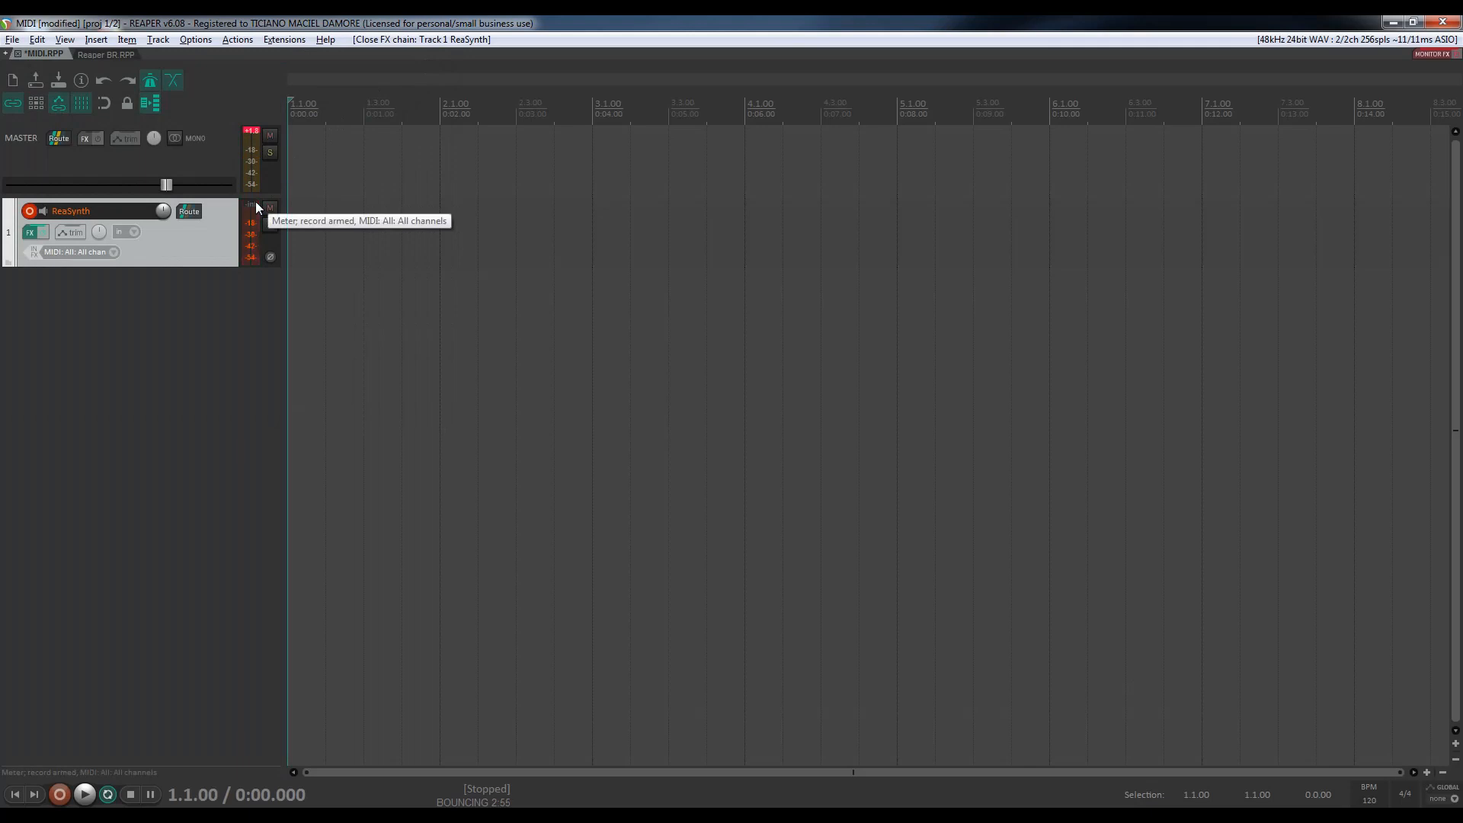
left_click(251, 133)
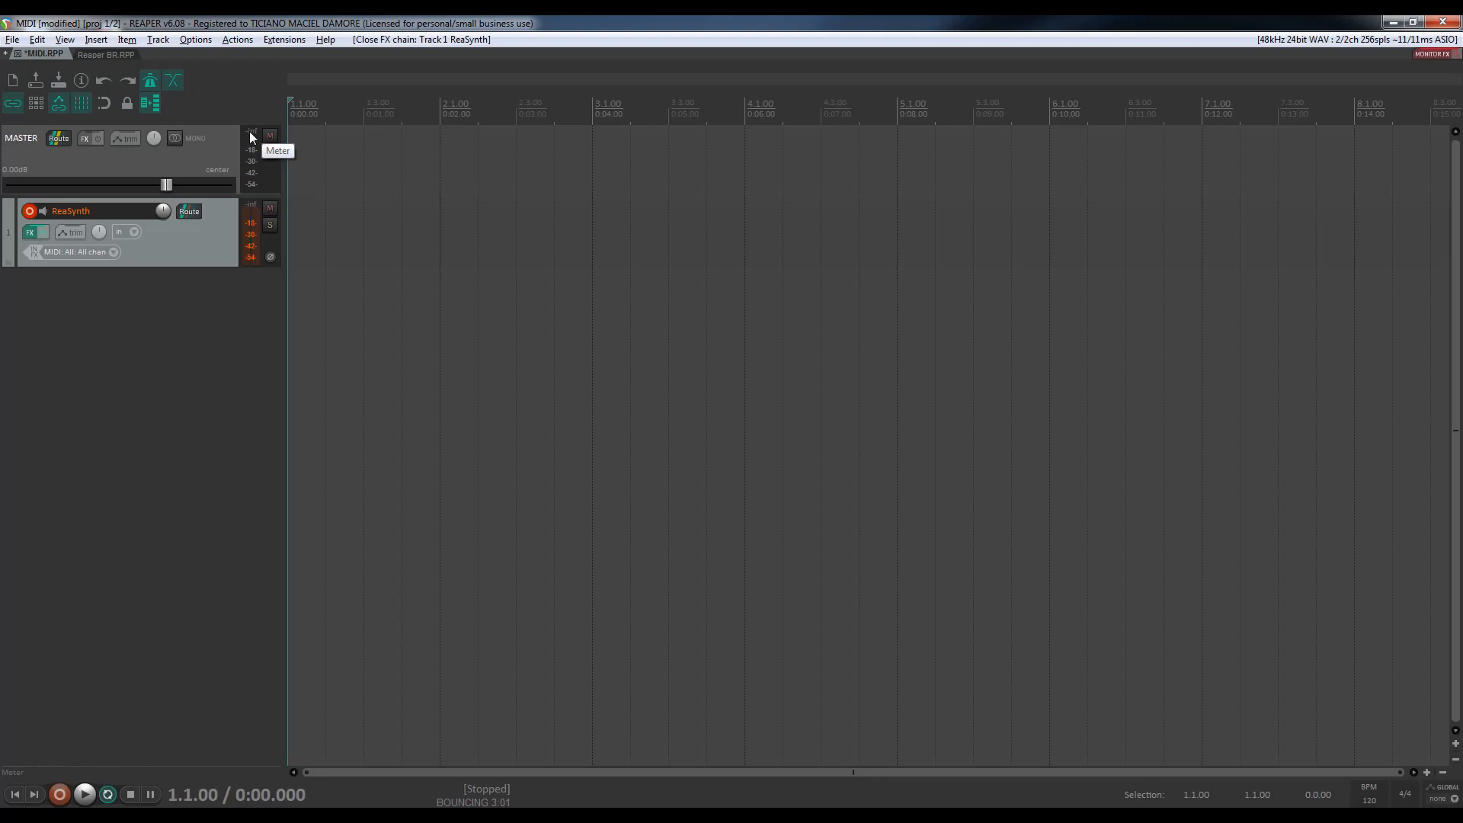
Examine the ReaSynth track's MIDI input and channel options, and toggle its record arming off and back on.
left_click(115, 251)
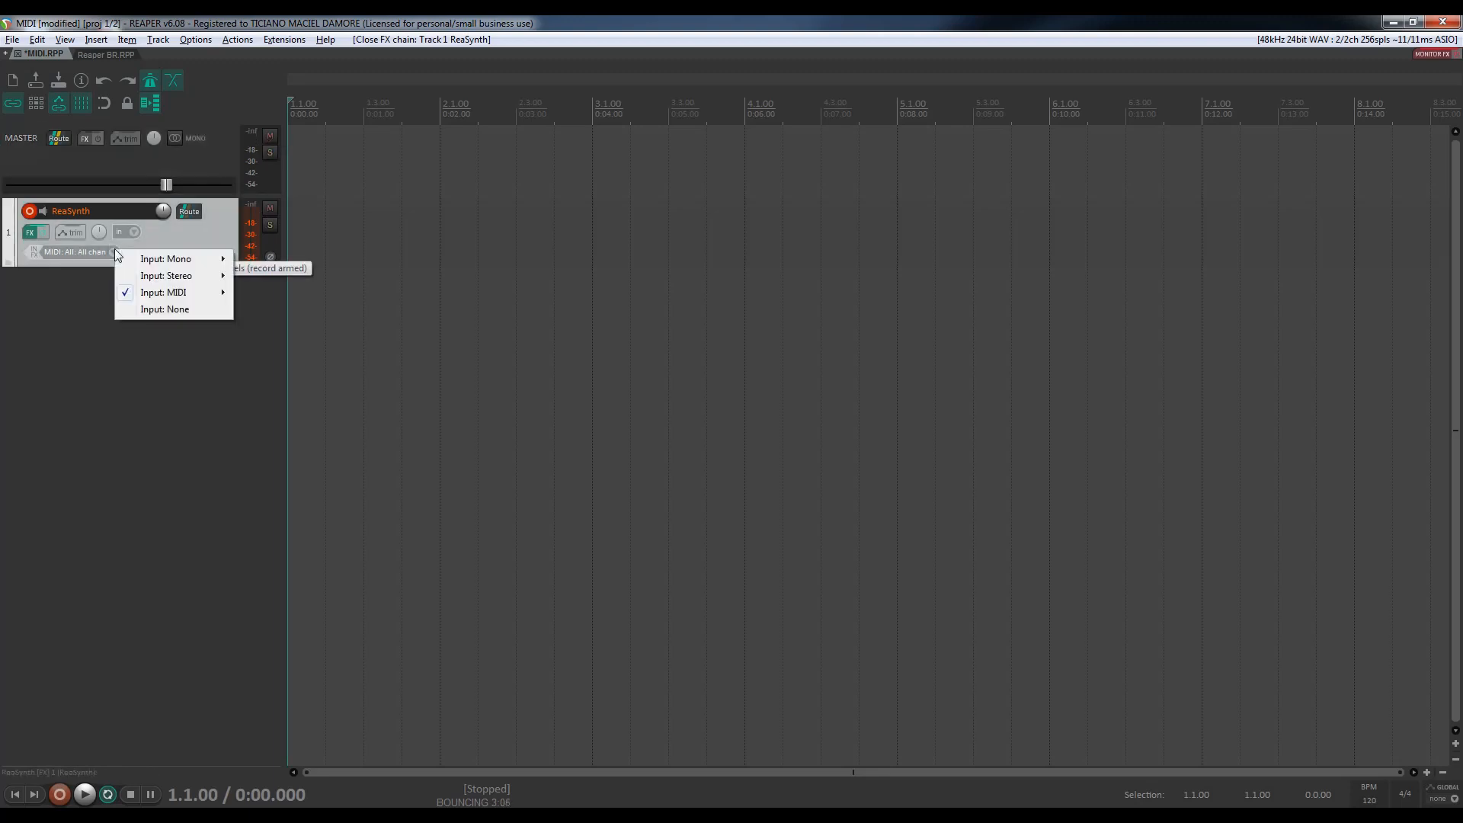
mouse_move(162, 267)
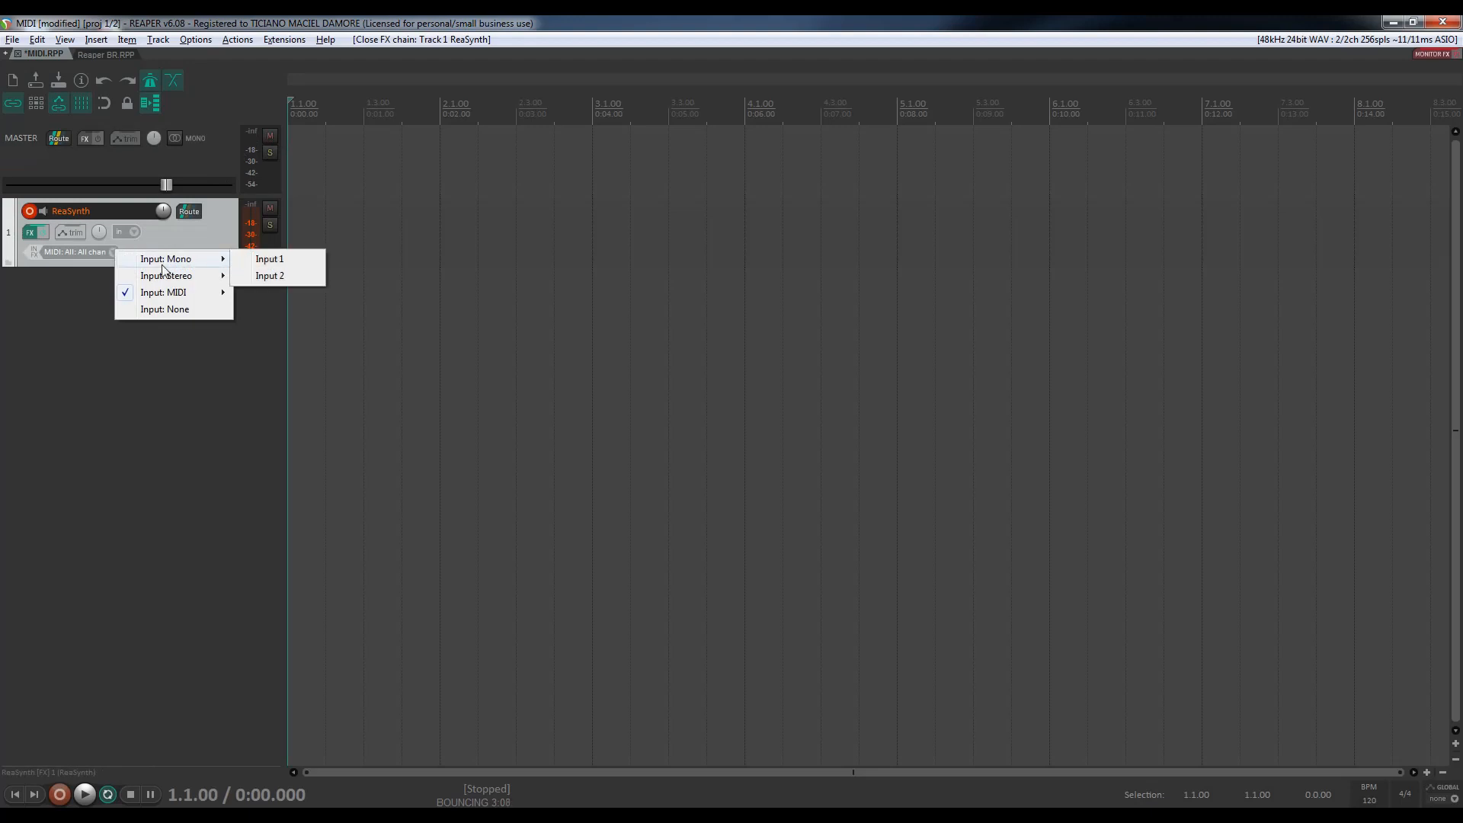
mouse_move(175, 297)
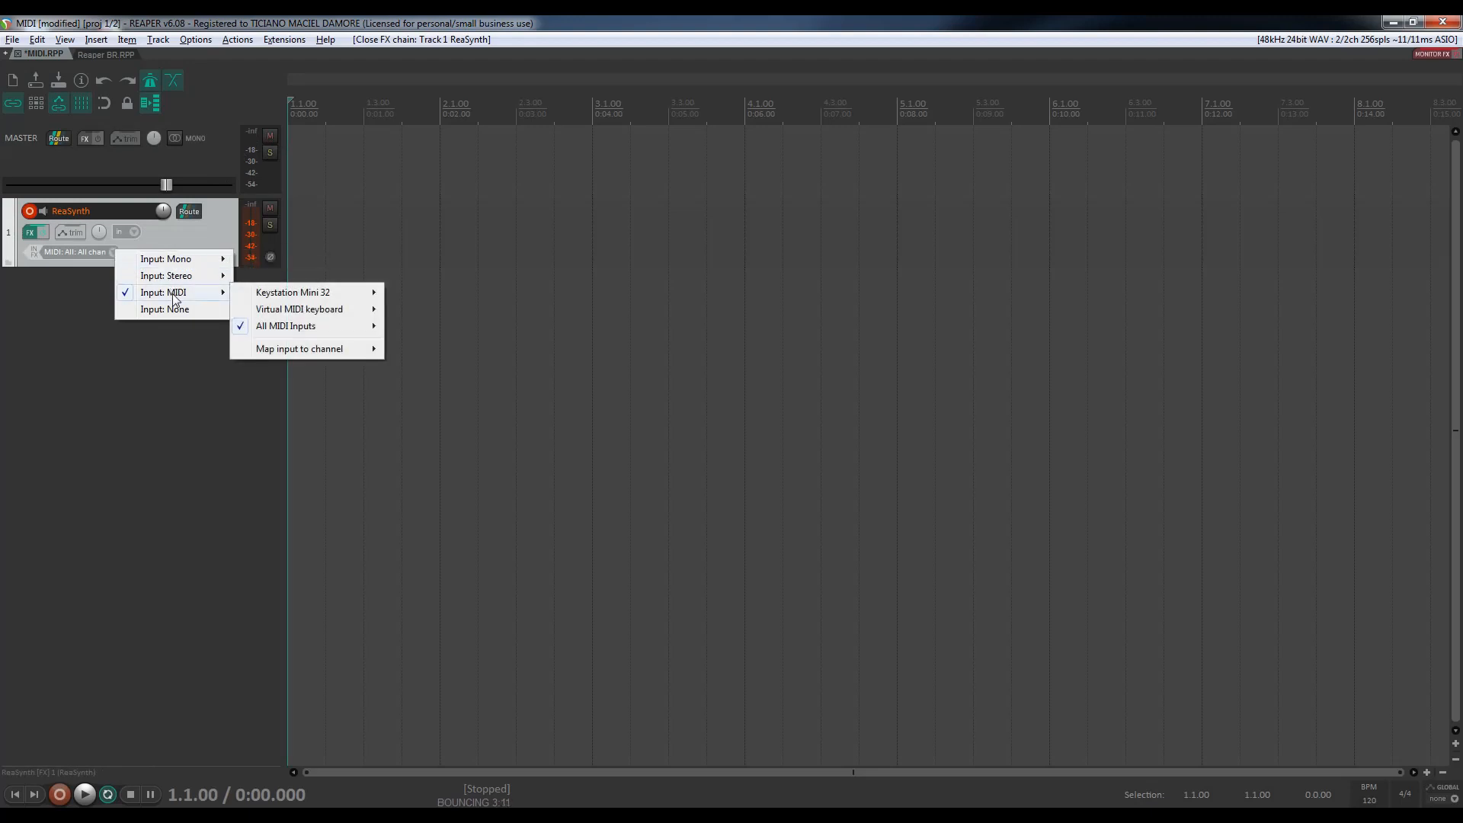
mouse_move(281, 329)
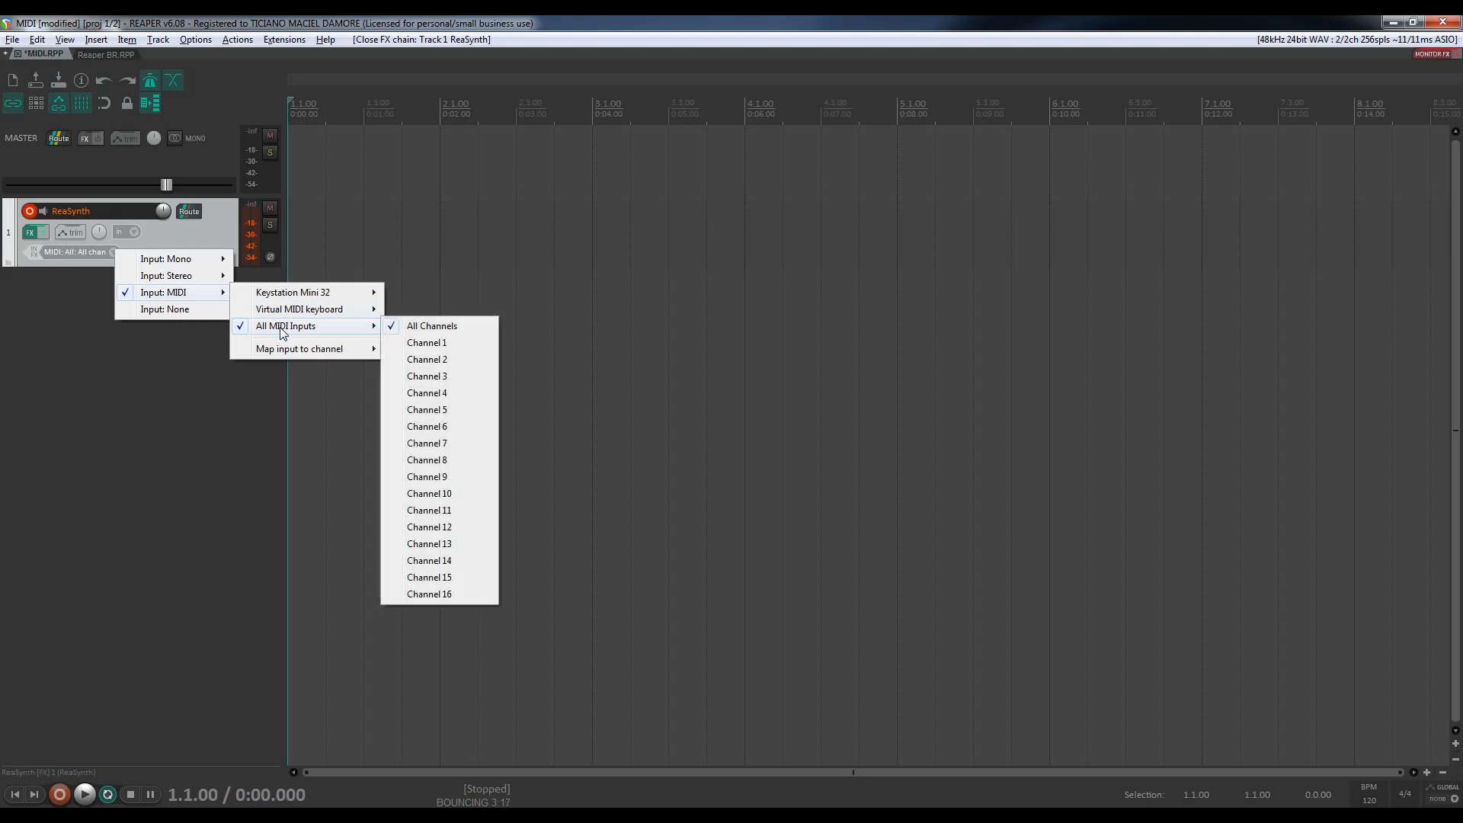
left_click(214, 232)
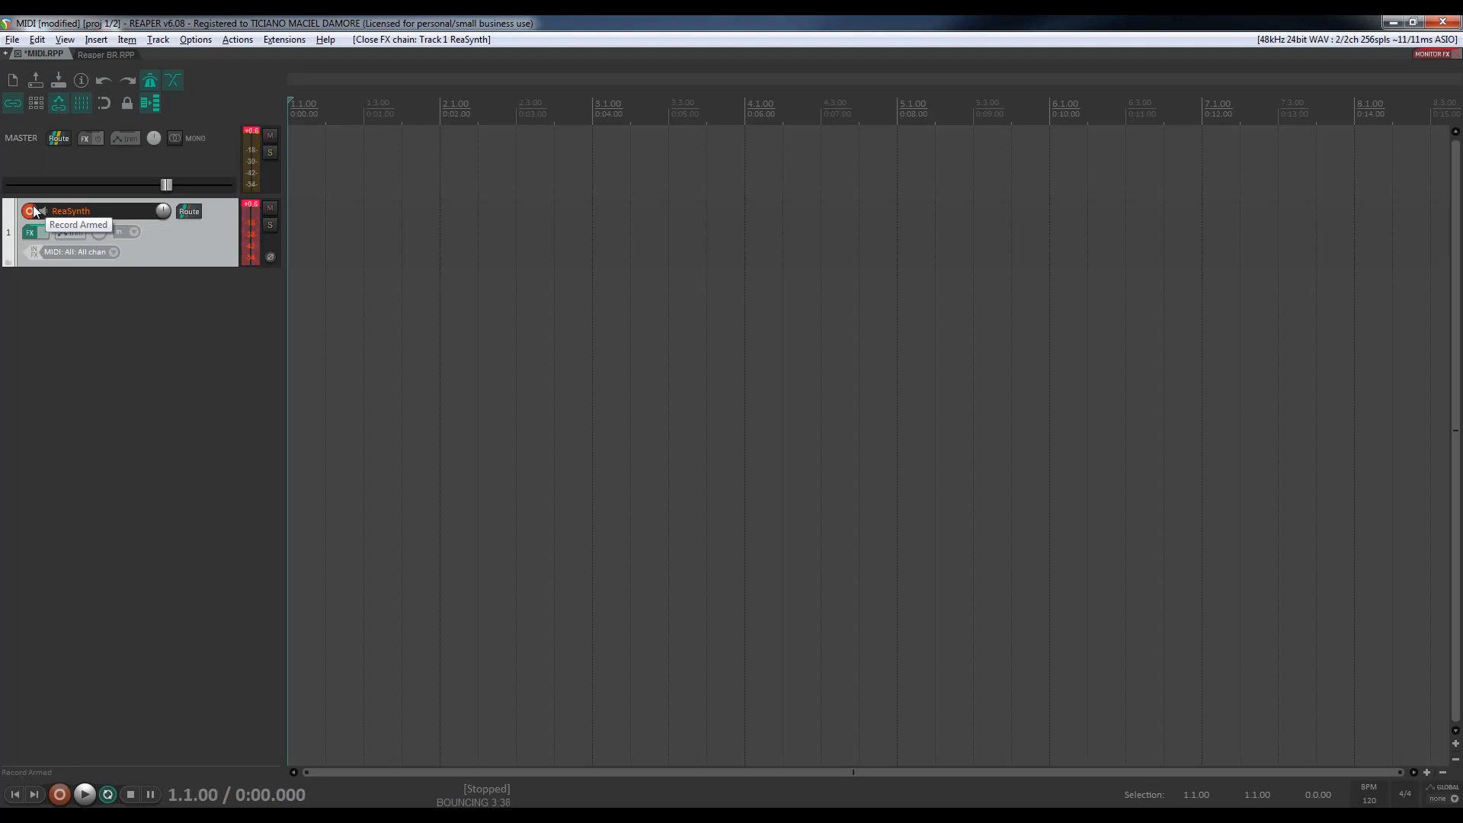
left_click(34, 211)
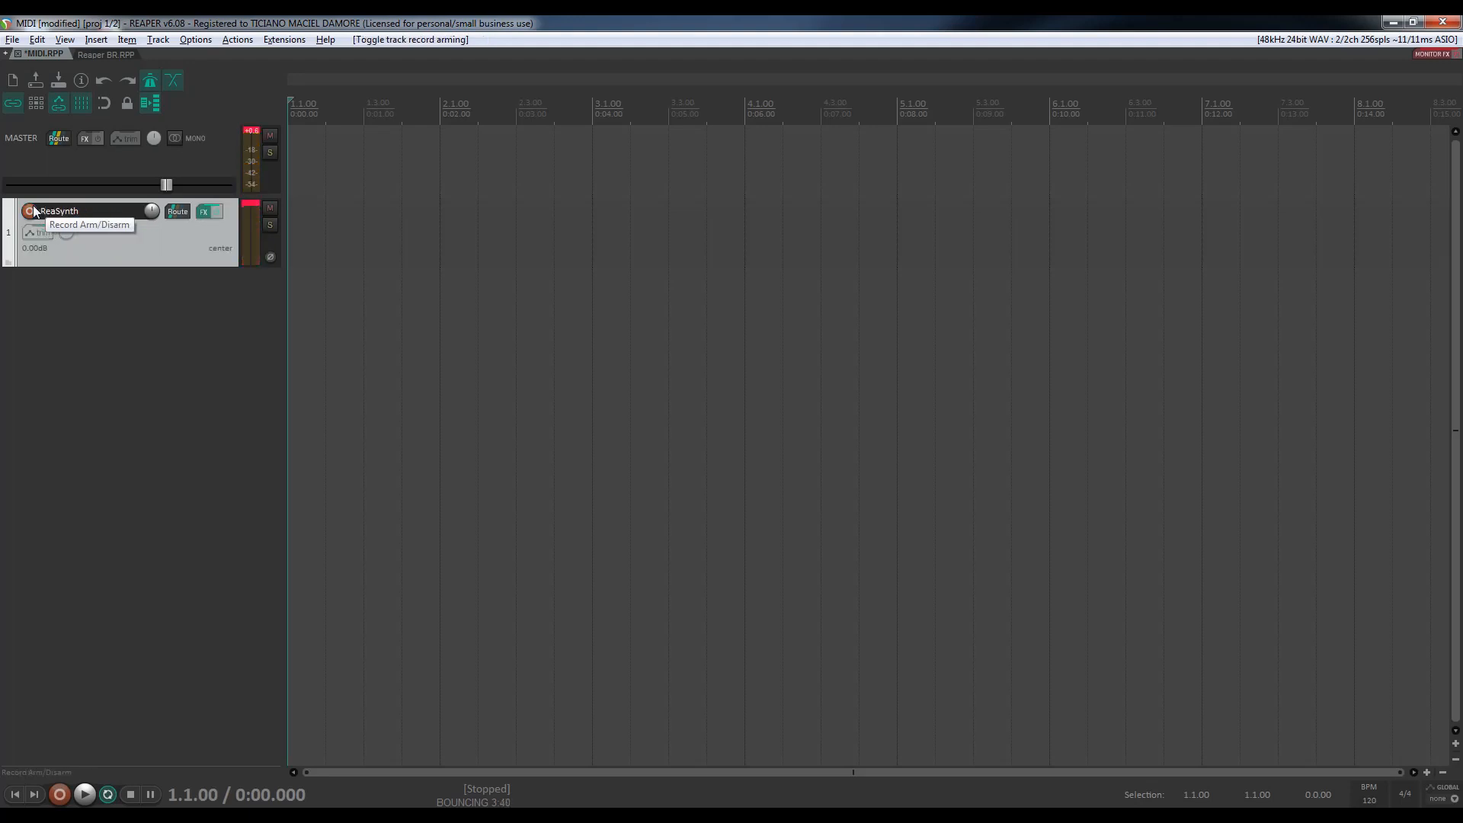
left_click(33, 210)
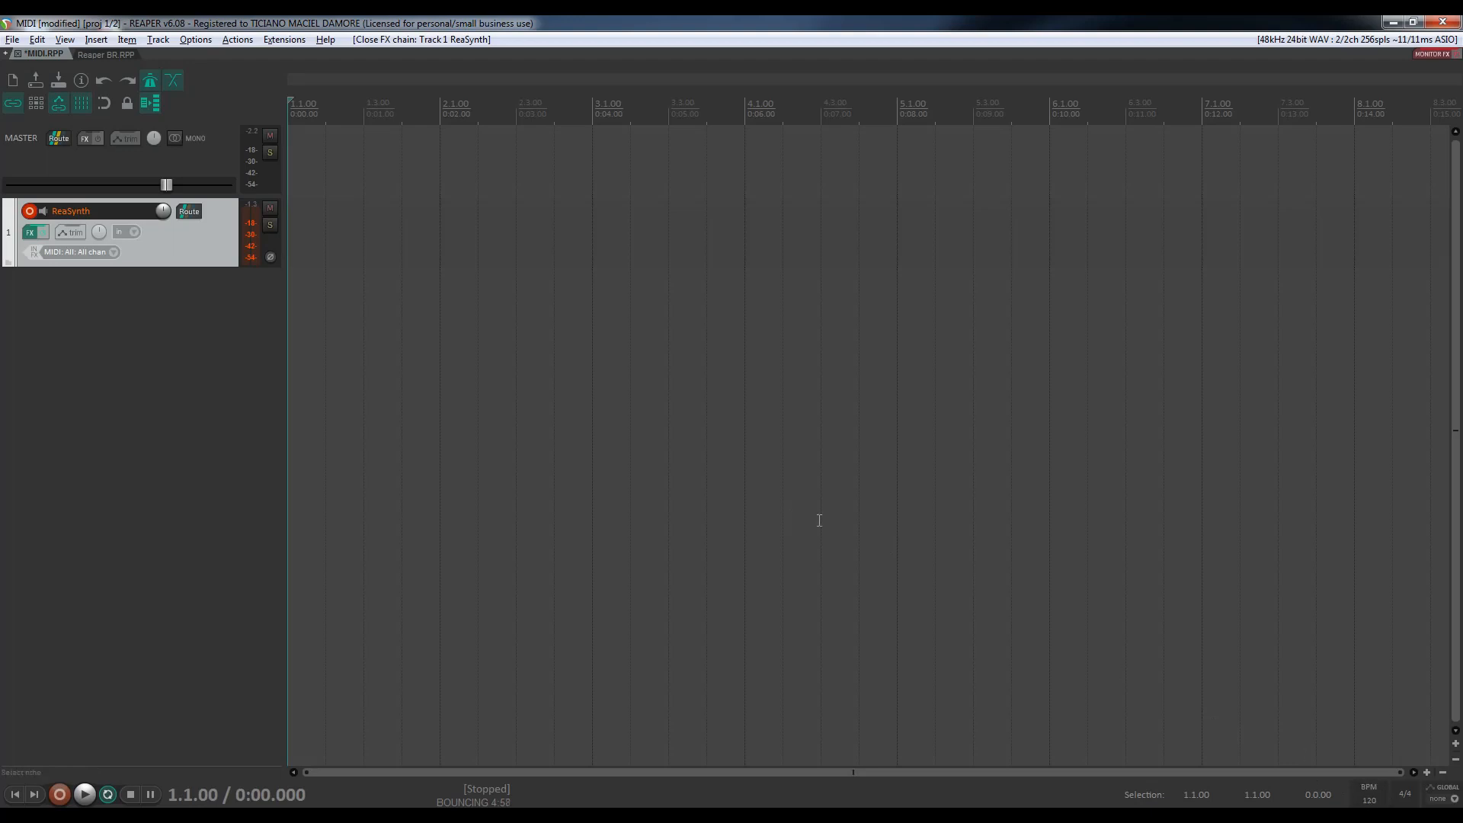
Record a short MIDI performance on the ReaSynth track from the project start, and reset the track and master peak indicators.
left_click(363, 221)
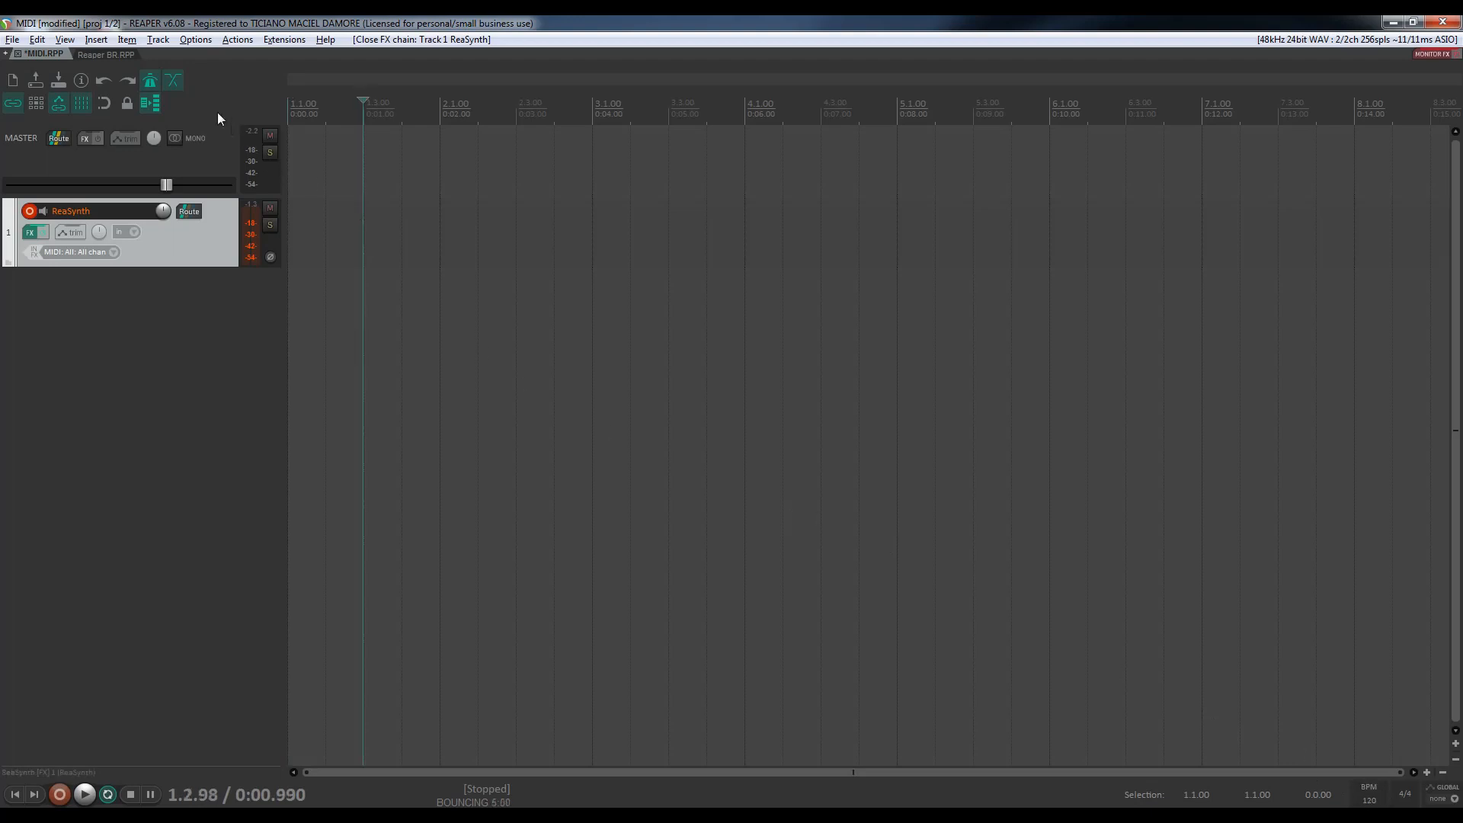
left_click(339, 226)
key("Home")
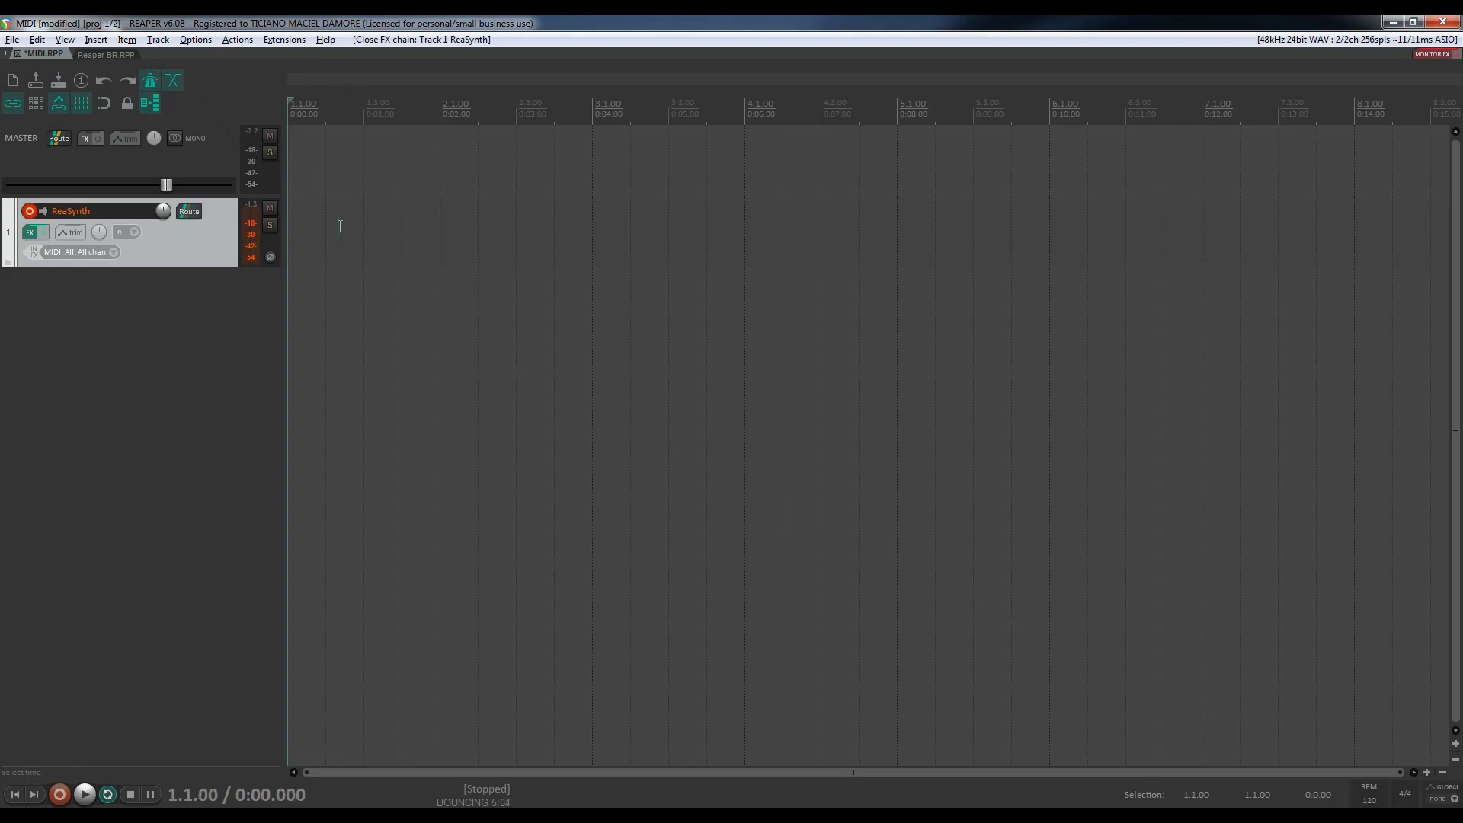
key("ctrl+r")
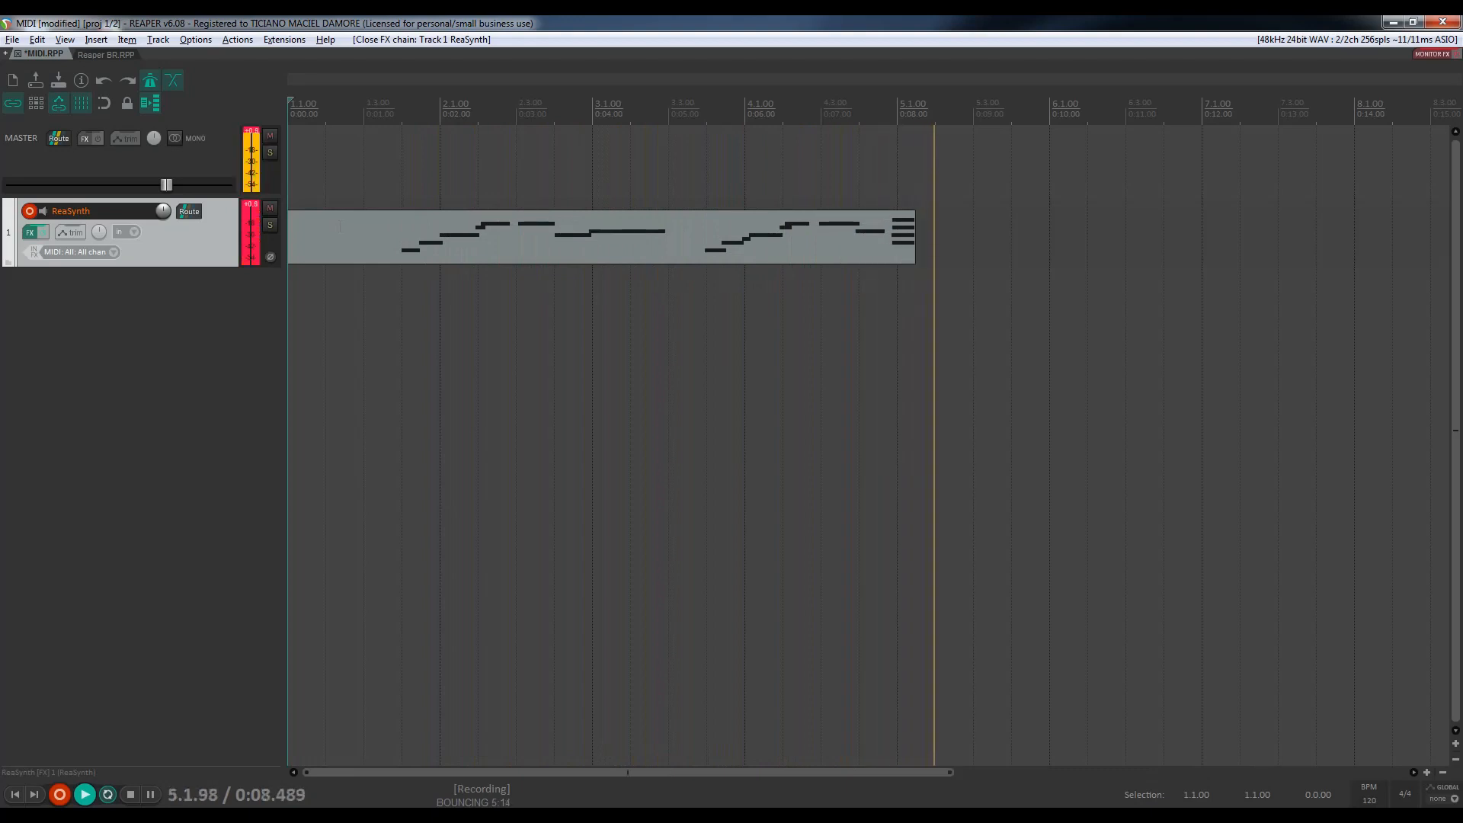
key("space")
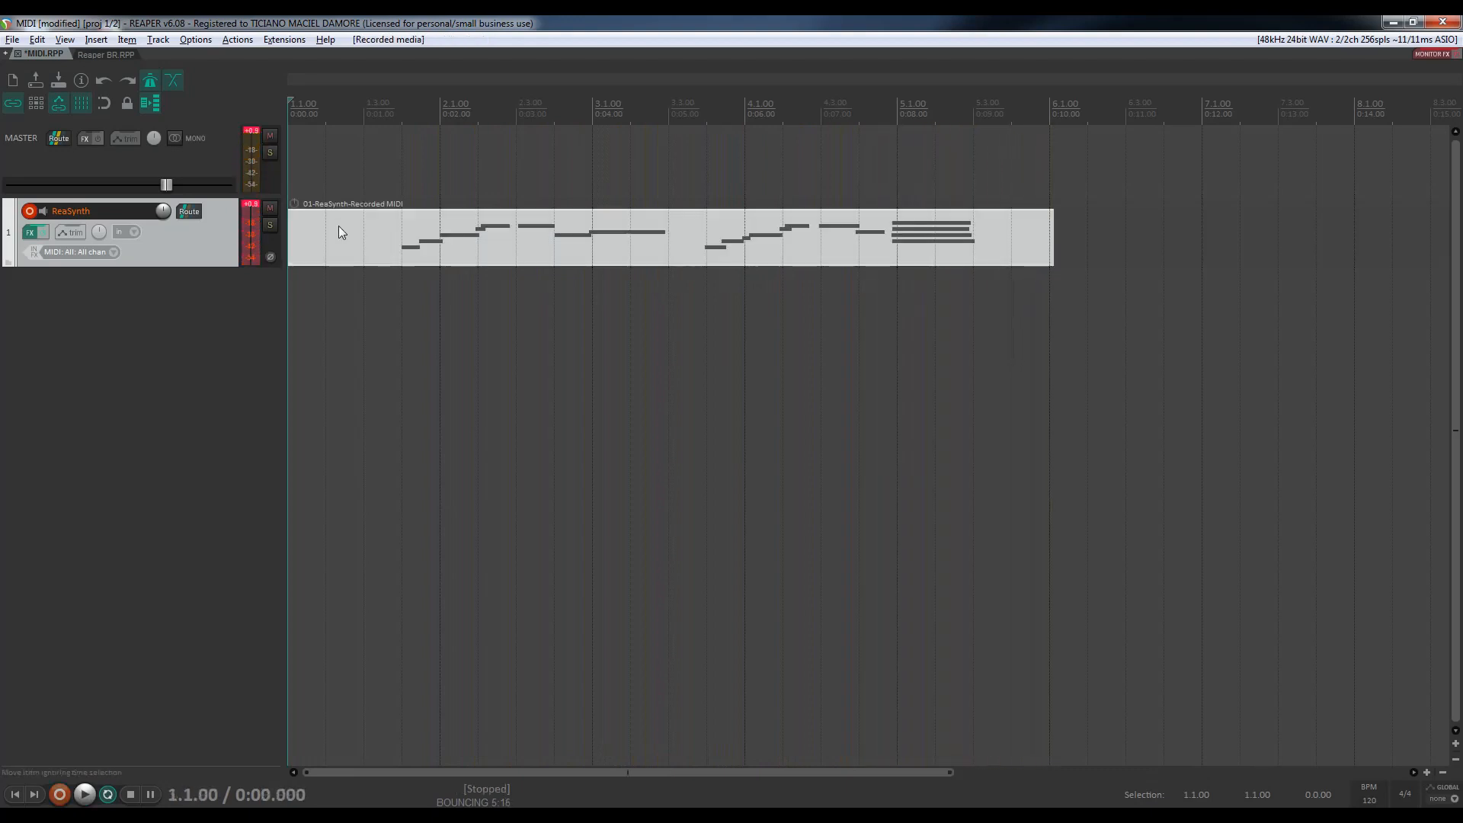
left_click(254, 205)
left_click(252, 132)
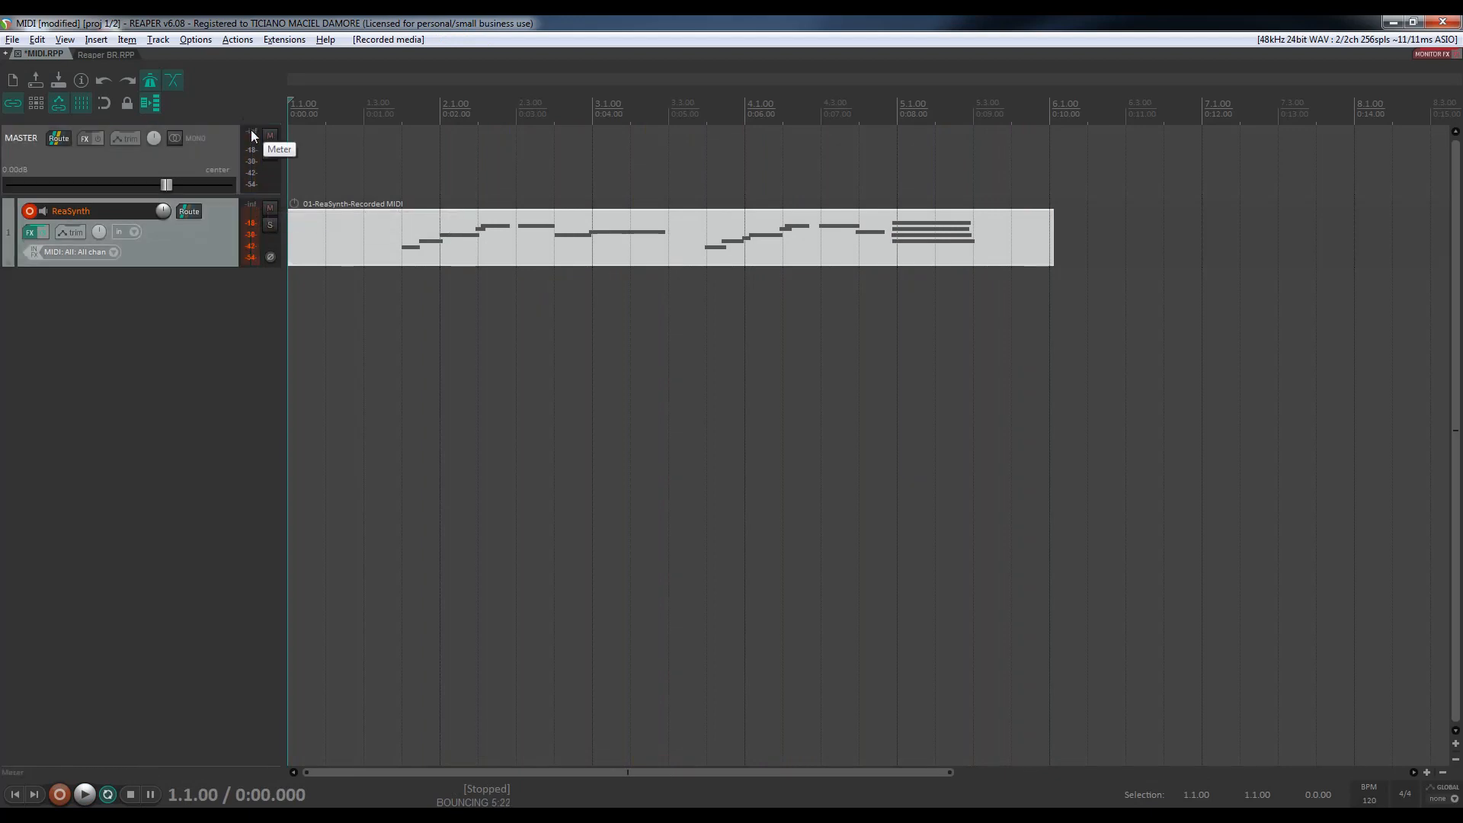
Open the recorded ReaSynth item in the built-in MIDI editor.
left_click(391, 227)
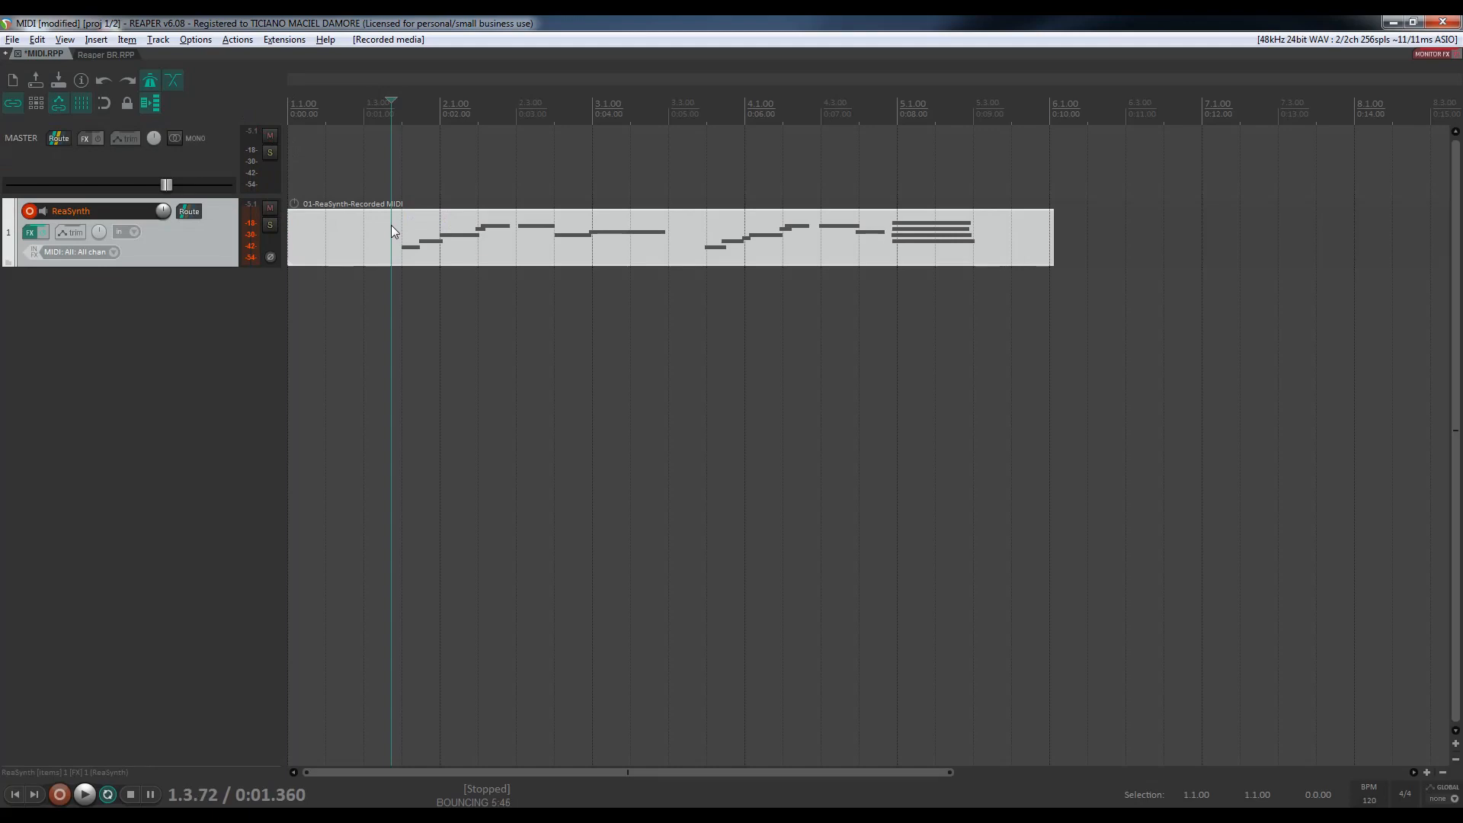
right_click(391, 225)
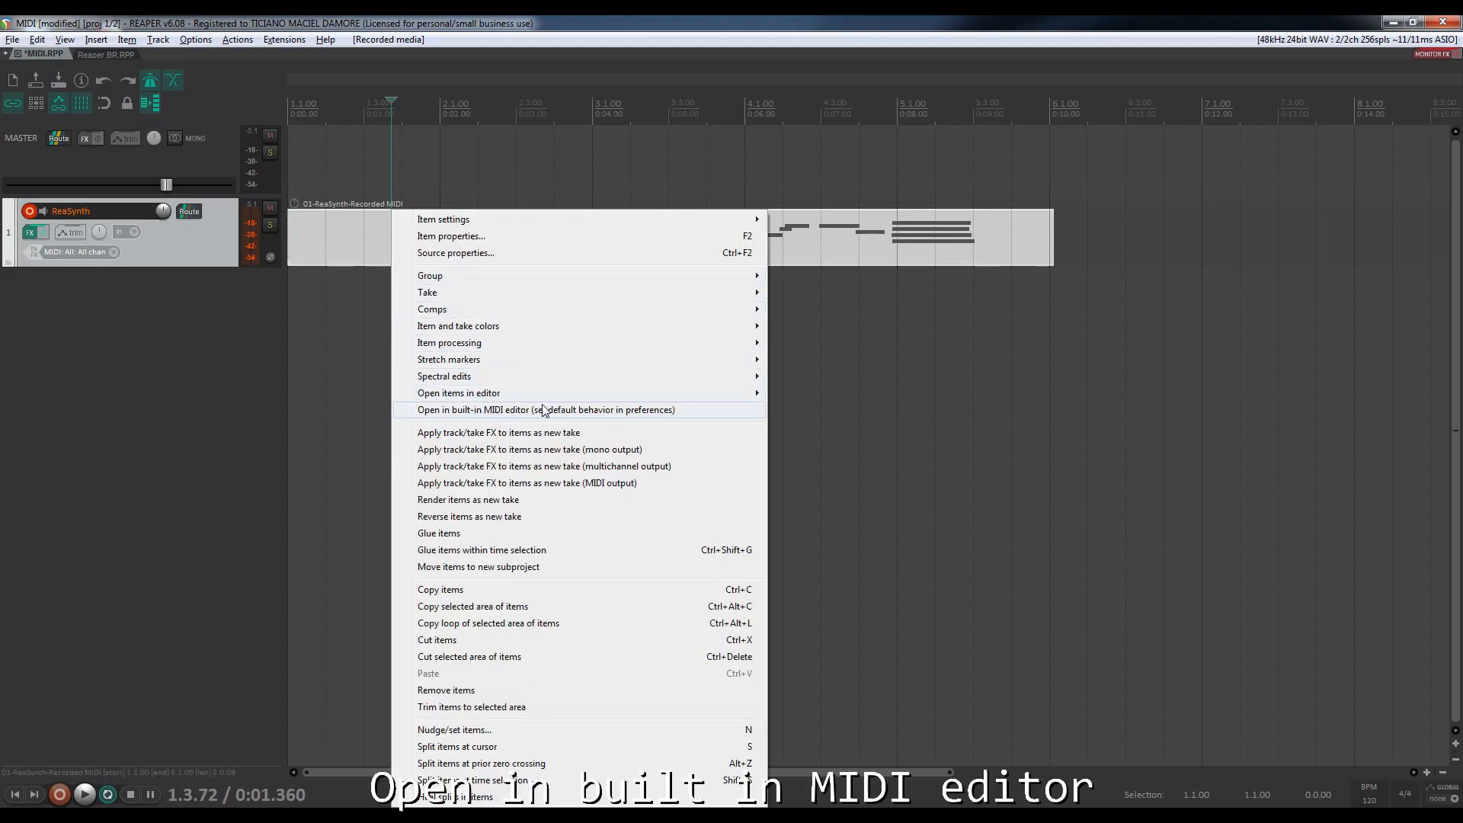
left_click(598, 411)
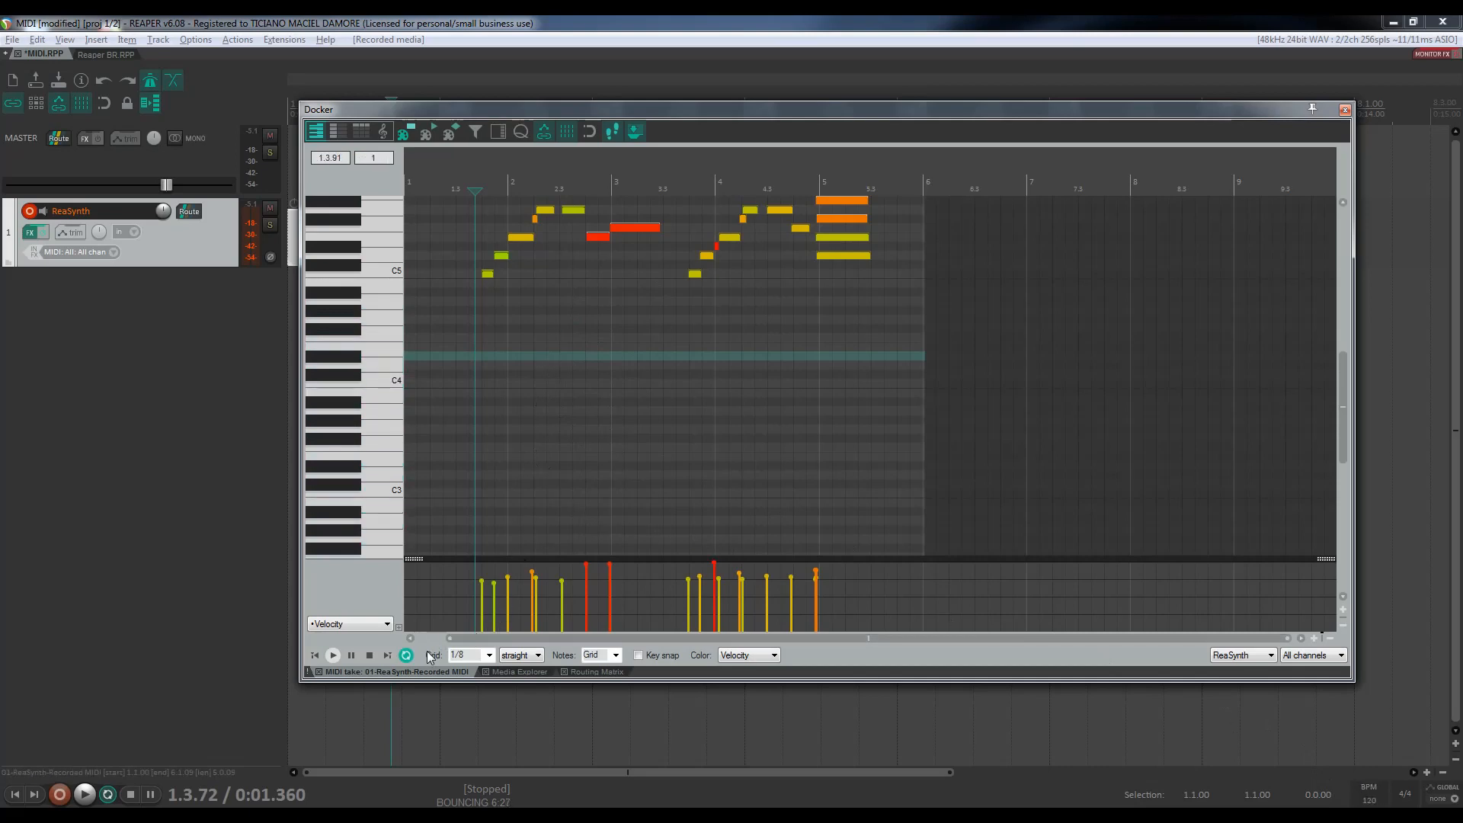
Switch the MIDI editor grid to 1/4 and back to 1/8, and view the available grid types.
left_click(489, 655)
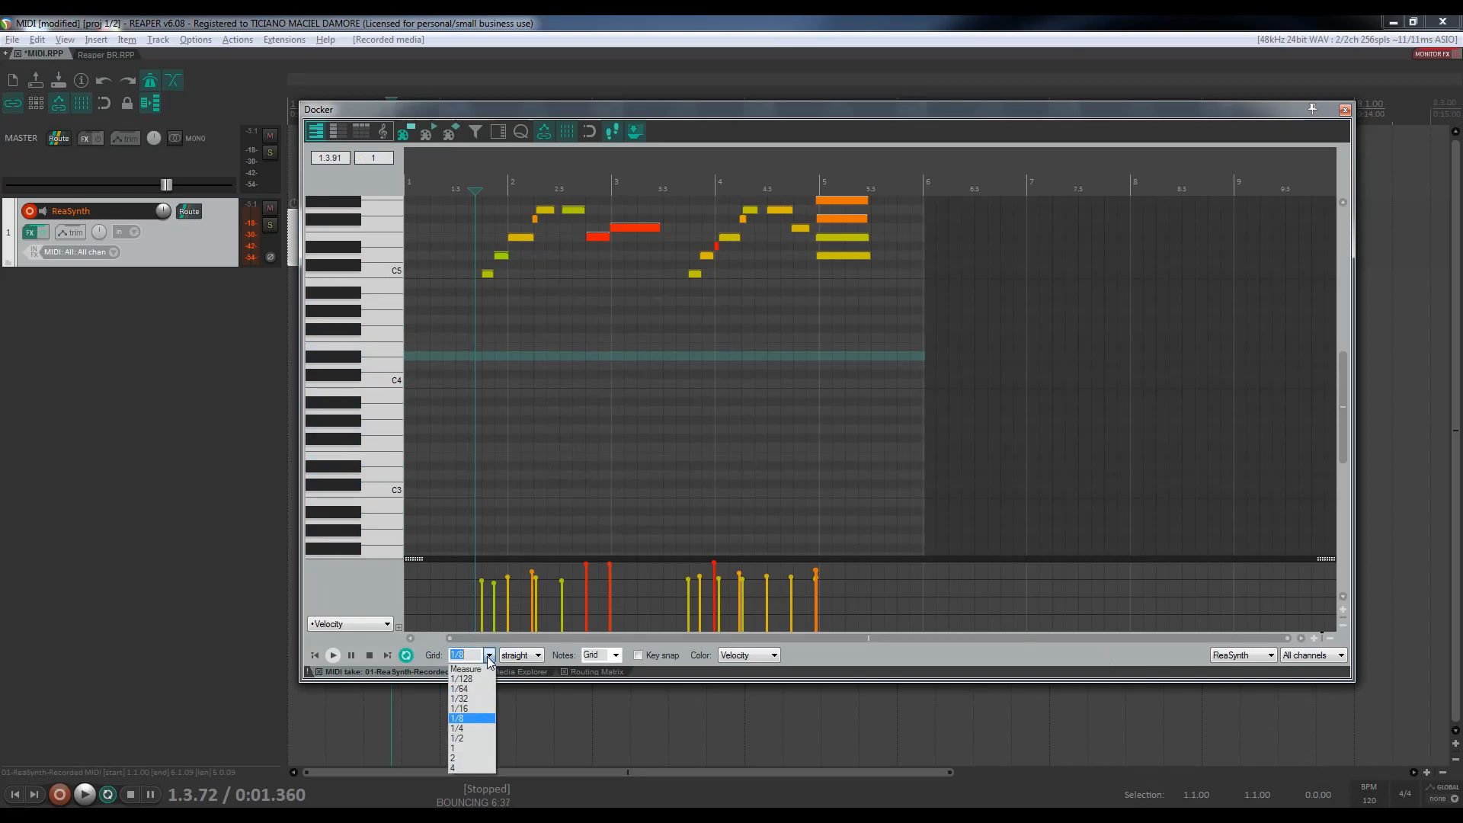
left_click(477, 727)
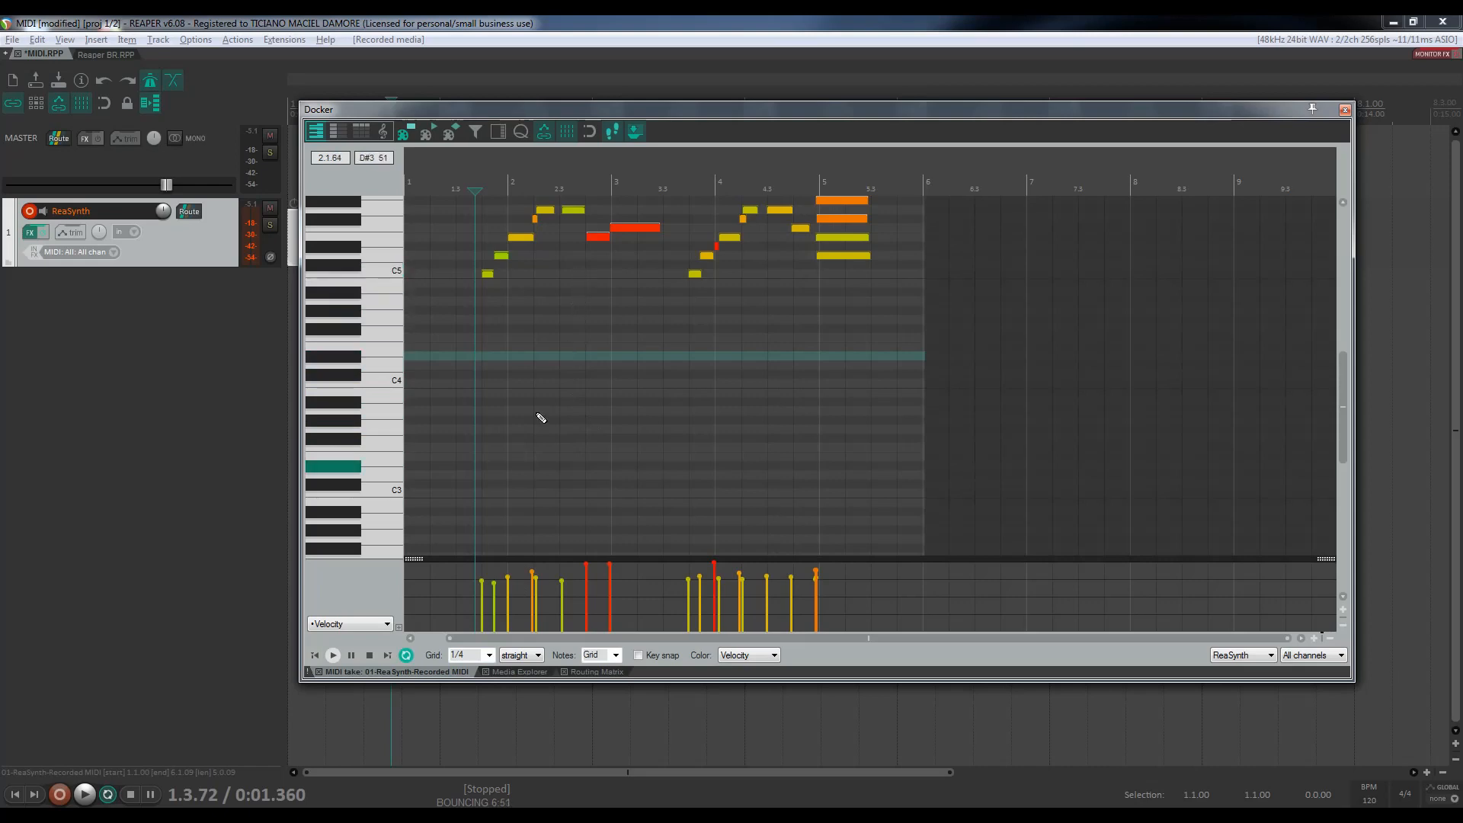
left_click(489, 655)
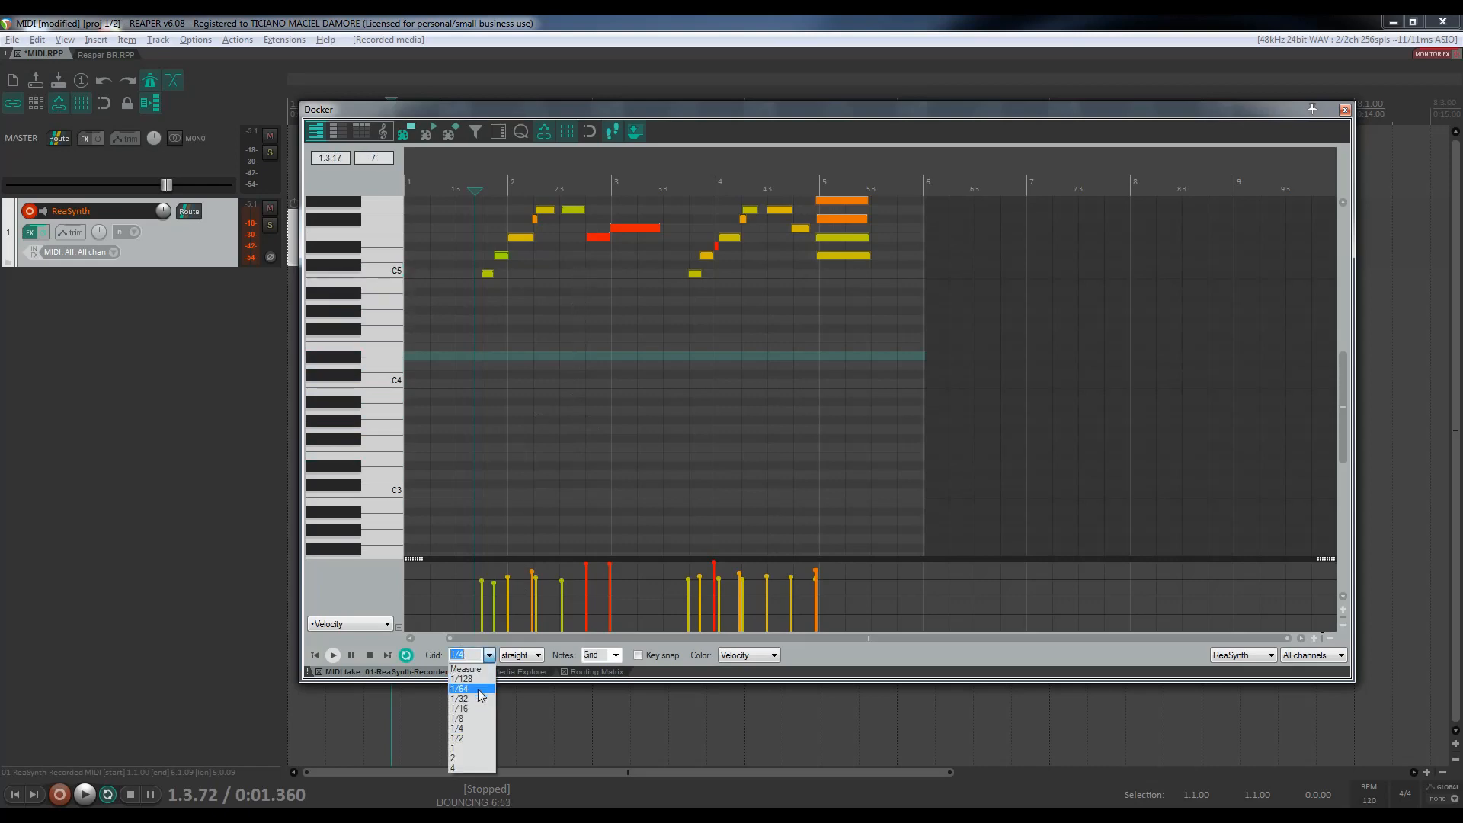
left_click(472, 718)
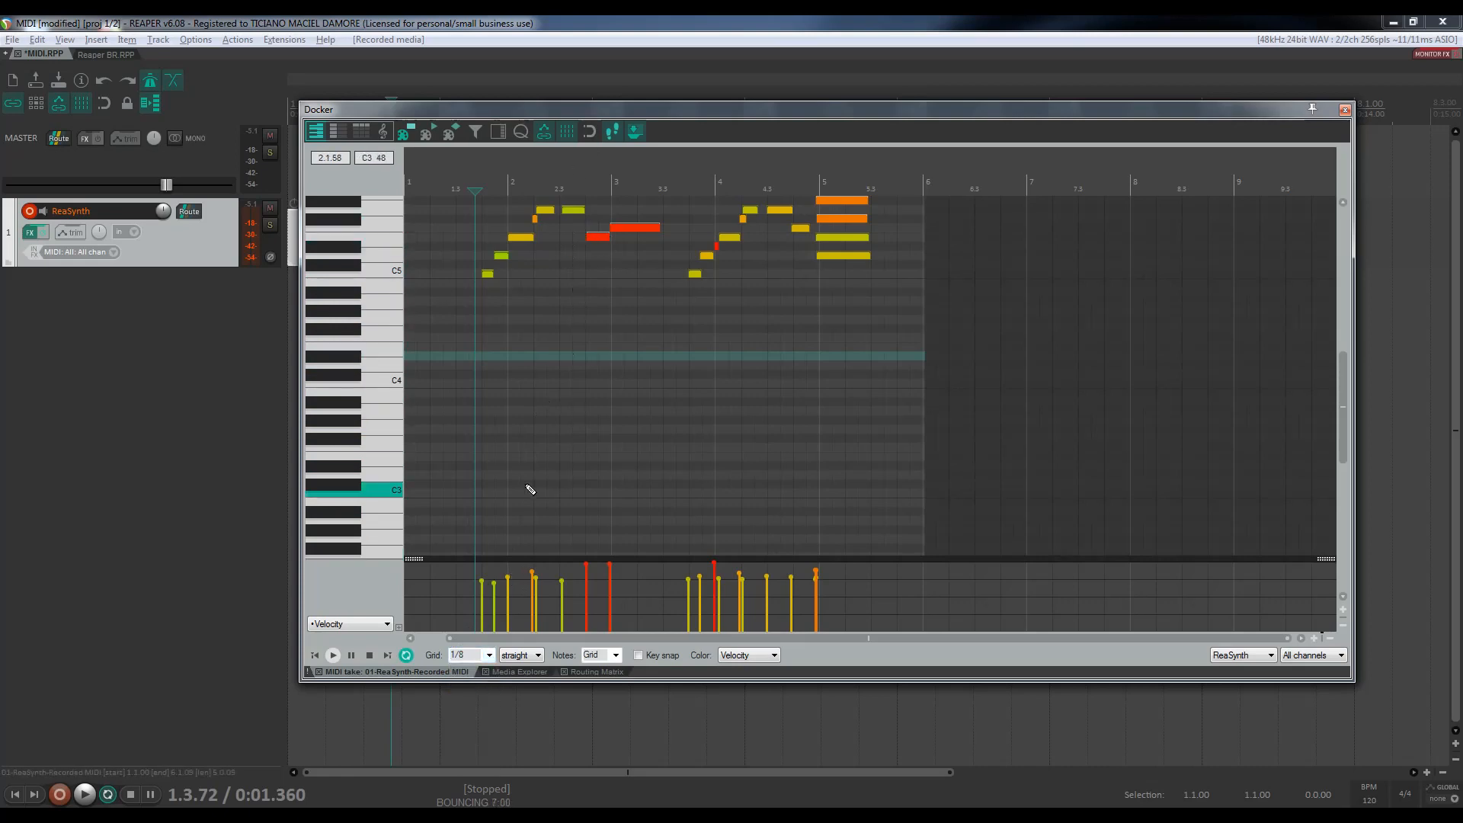
left_click(537, 655)
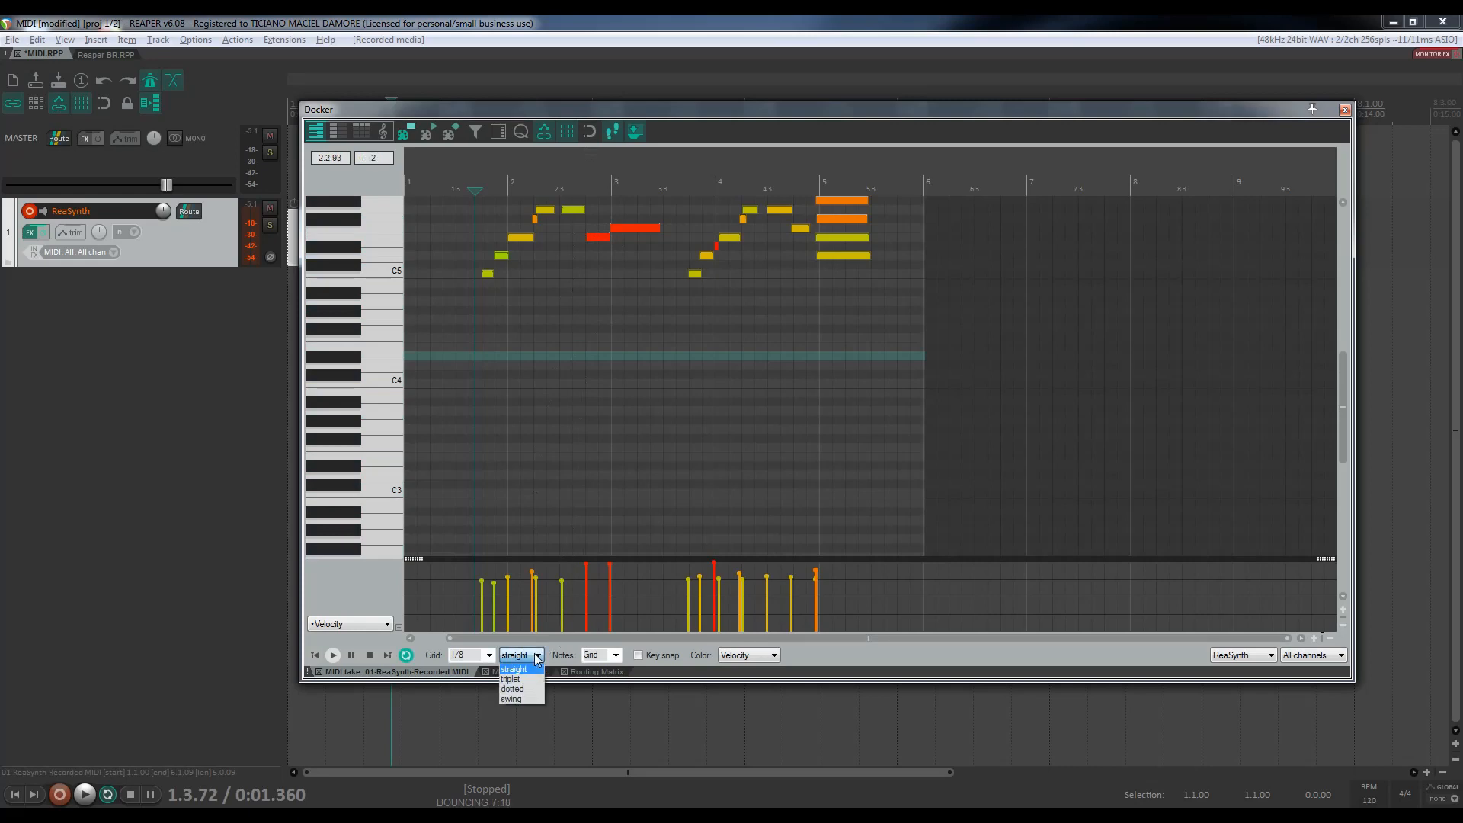
left_click(537, 656)
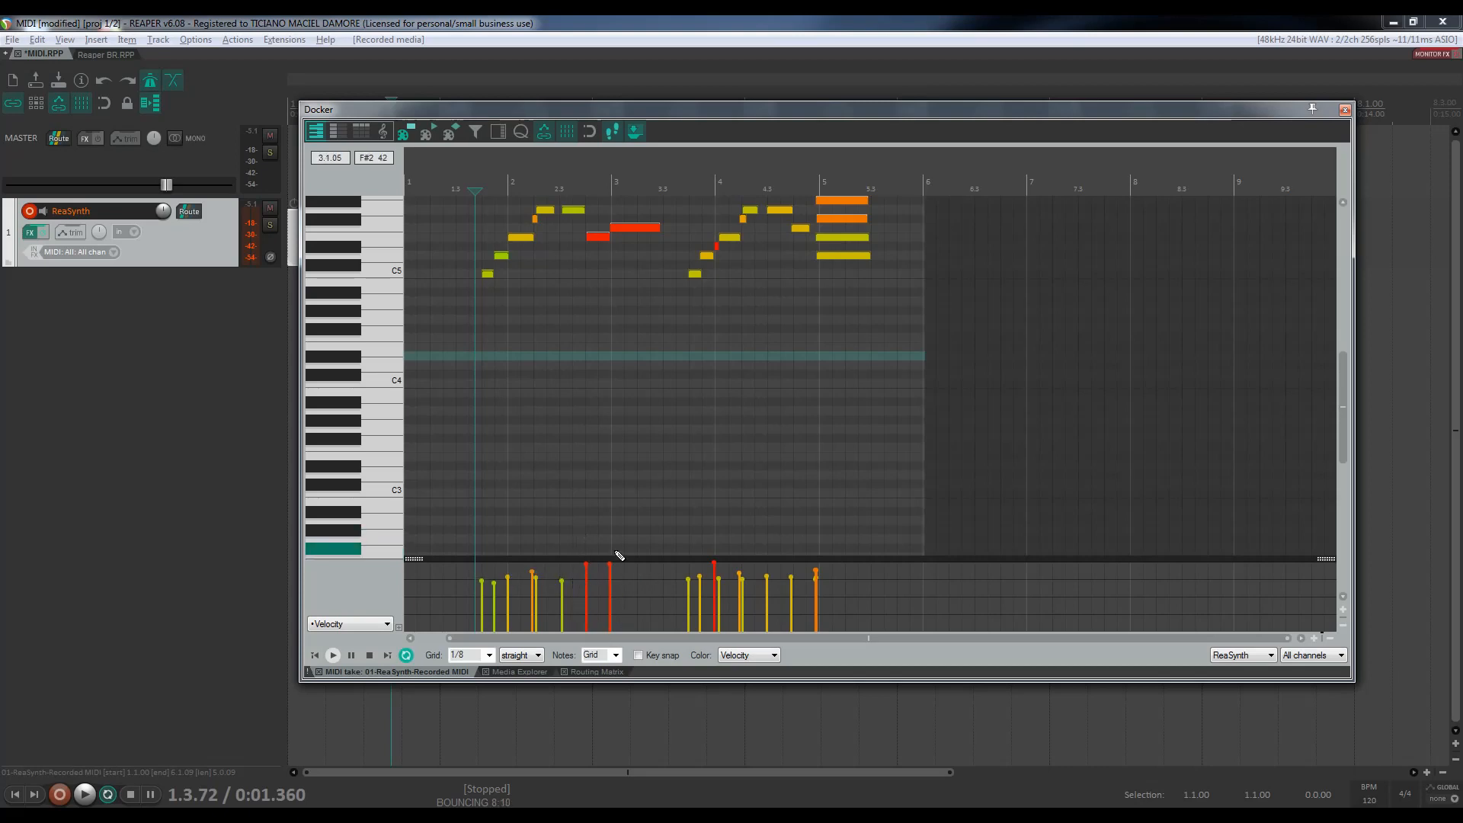
Lower the velocity of the long note at measure 3 to about 26, playing the passage before and after the change.
key("space")
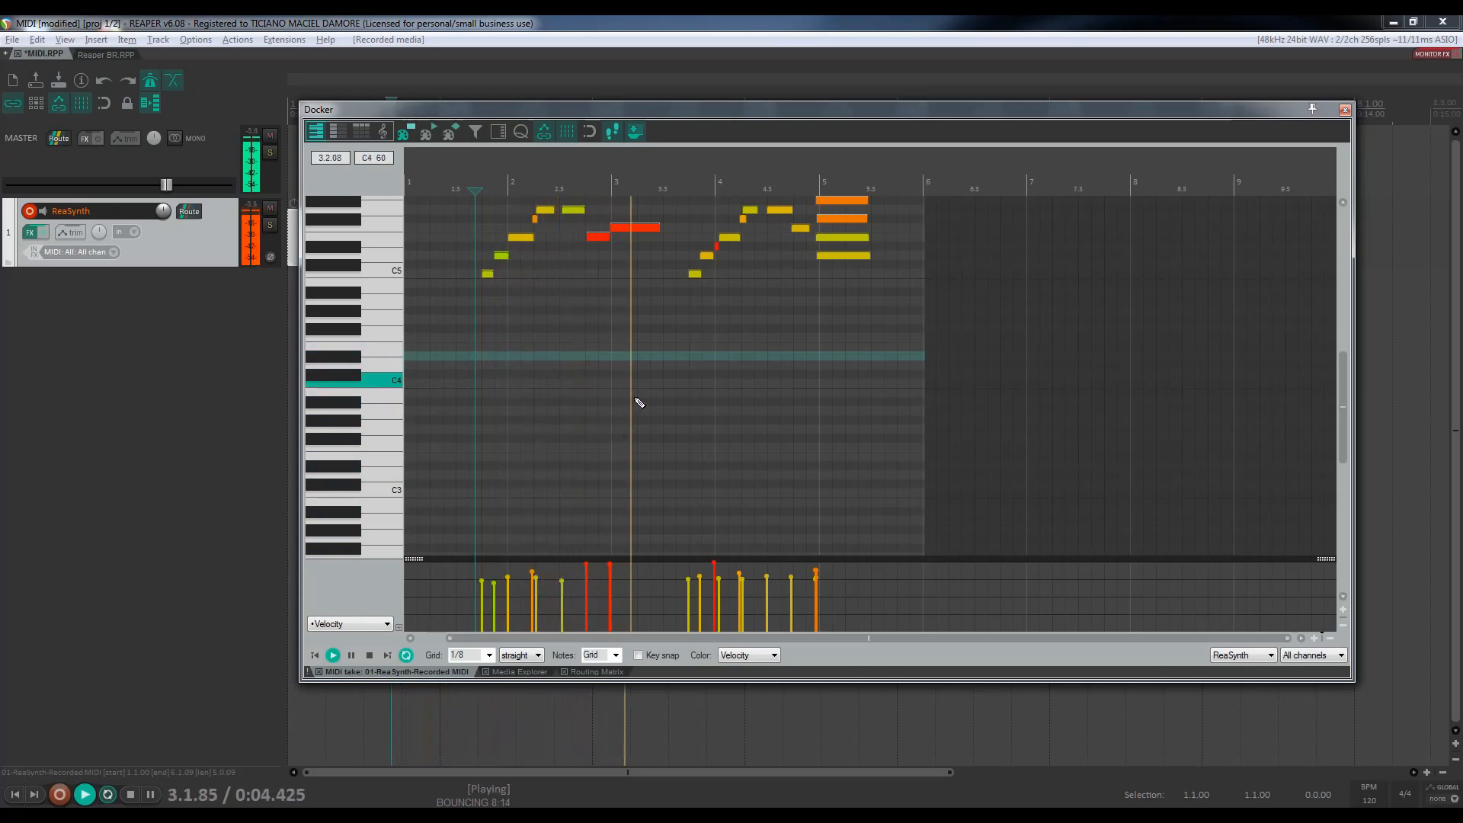
key("space")
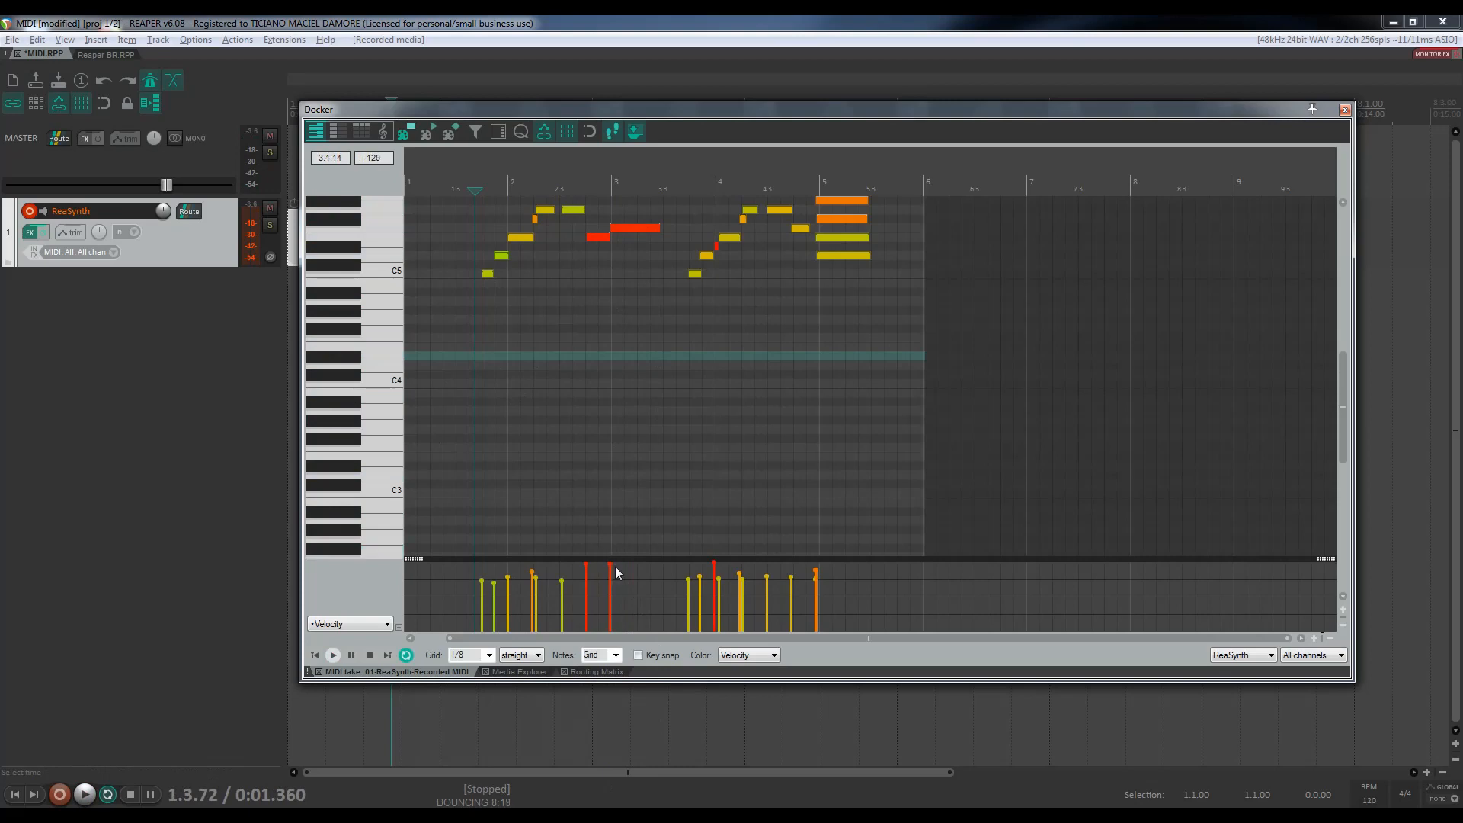
left_click_drag(611, 565, 610, 618)
key("space")
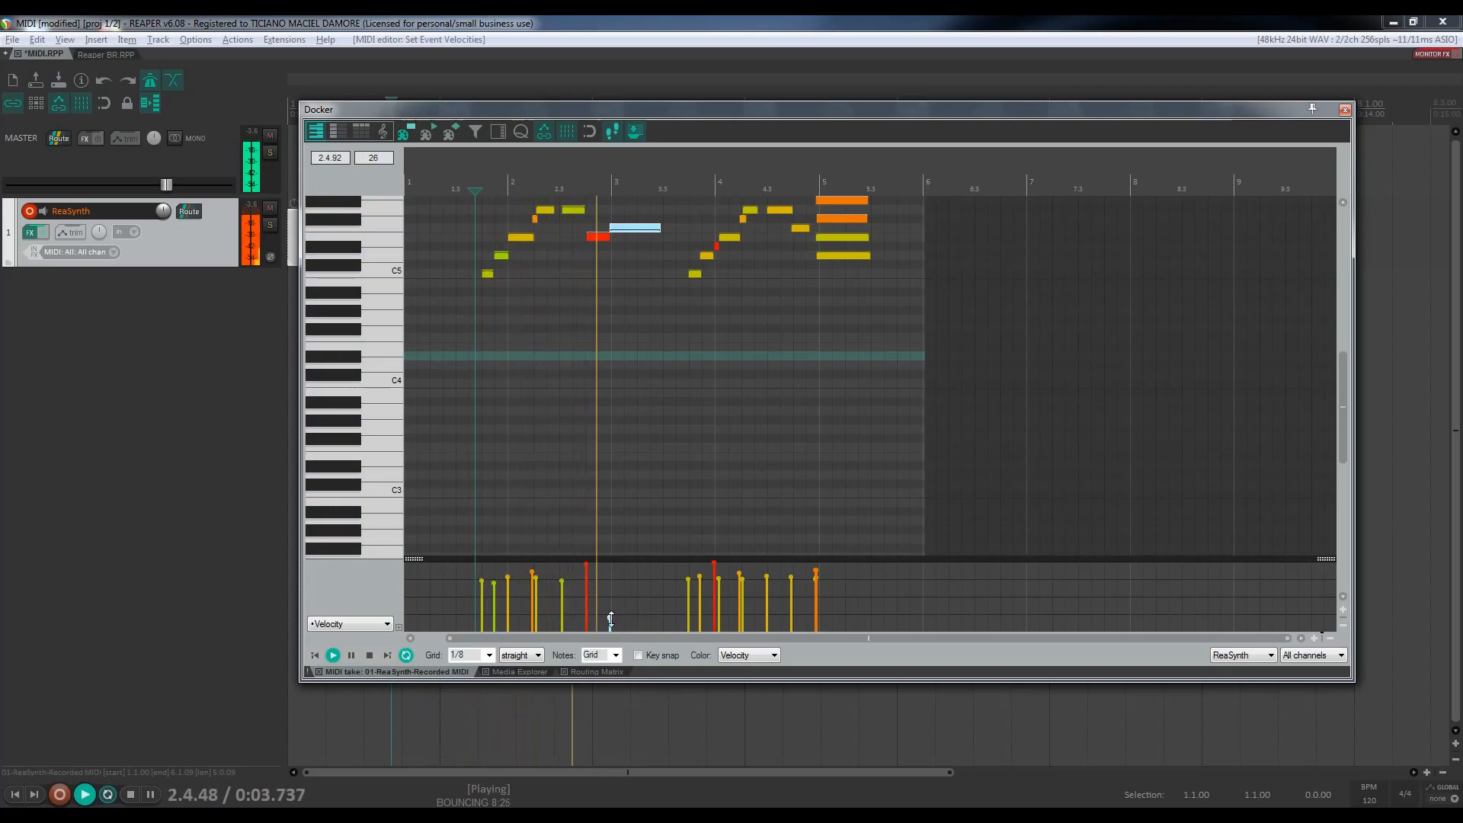
key("space")
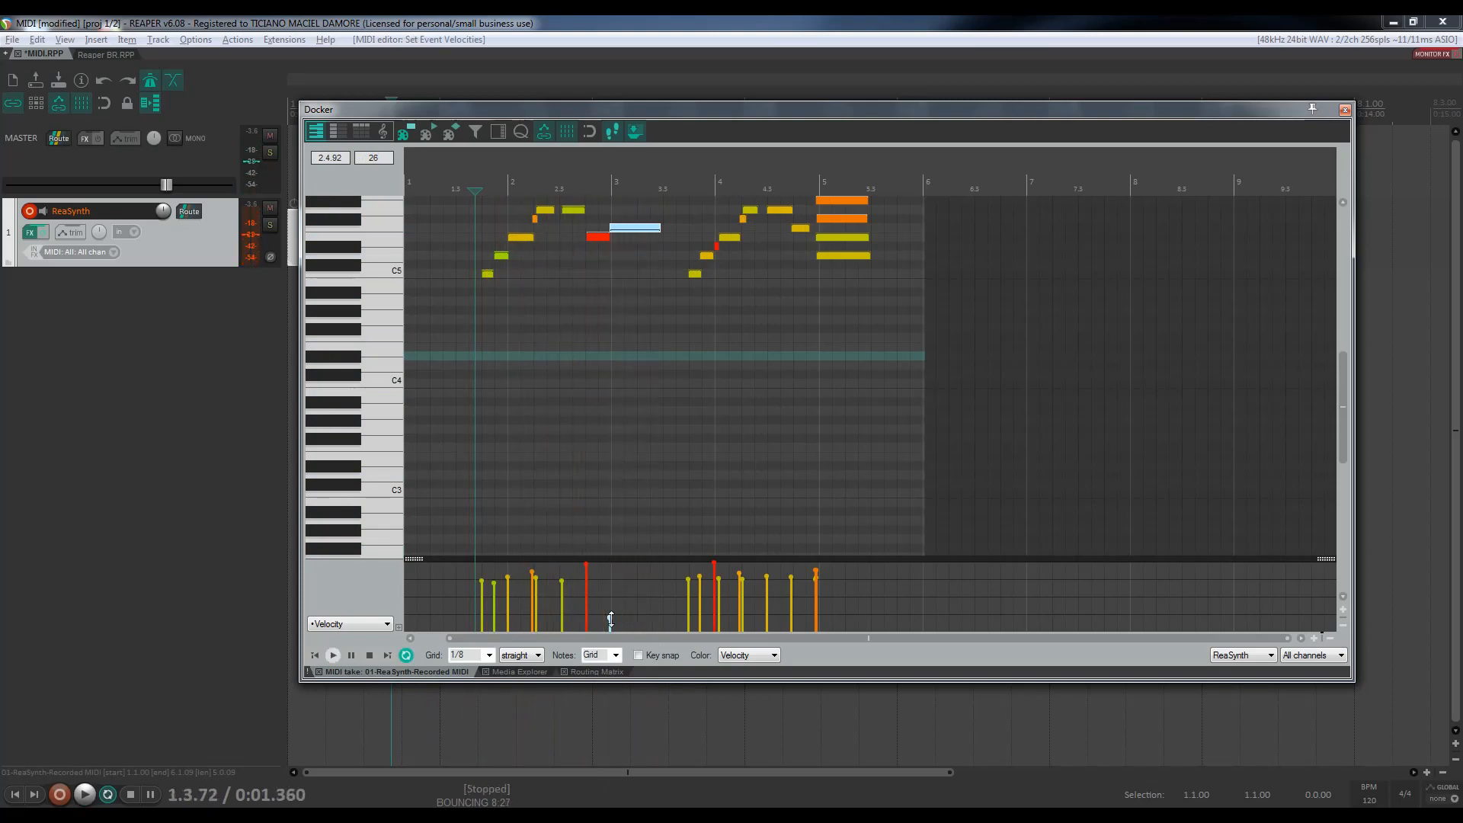
Raise the velocity of the long note at measure 3, and reduce it to a moderate level directly on the note.
left_click_drag(610, 619, 611, 577)
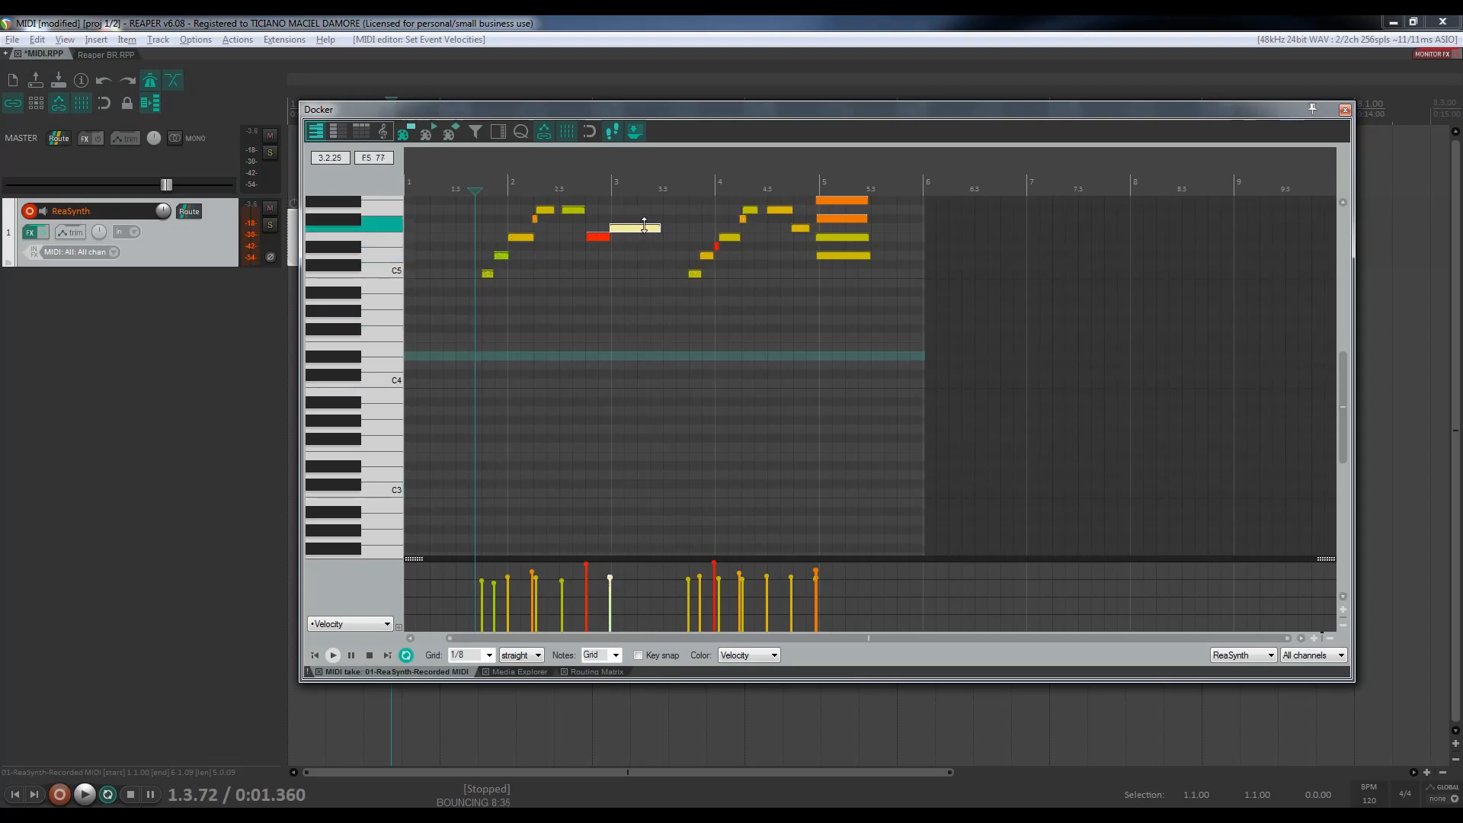
left_click(644, 226)
mouse_move(644, 225)
left_mouse_down()
mouse_move(650, 273)
mouse_move(653, 250)
left_mouse_up()
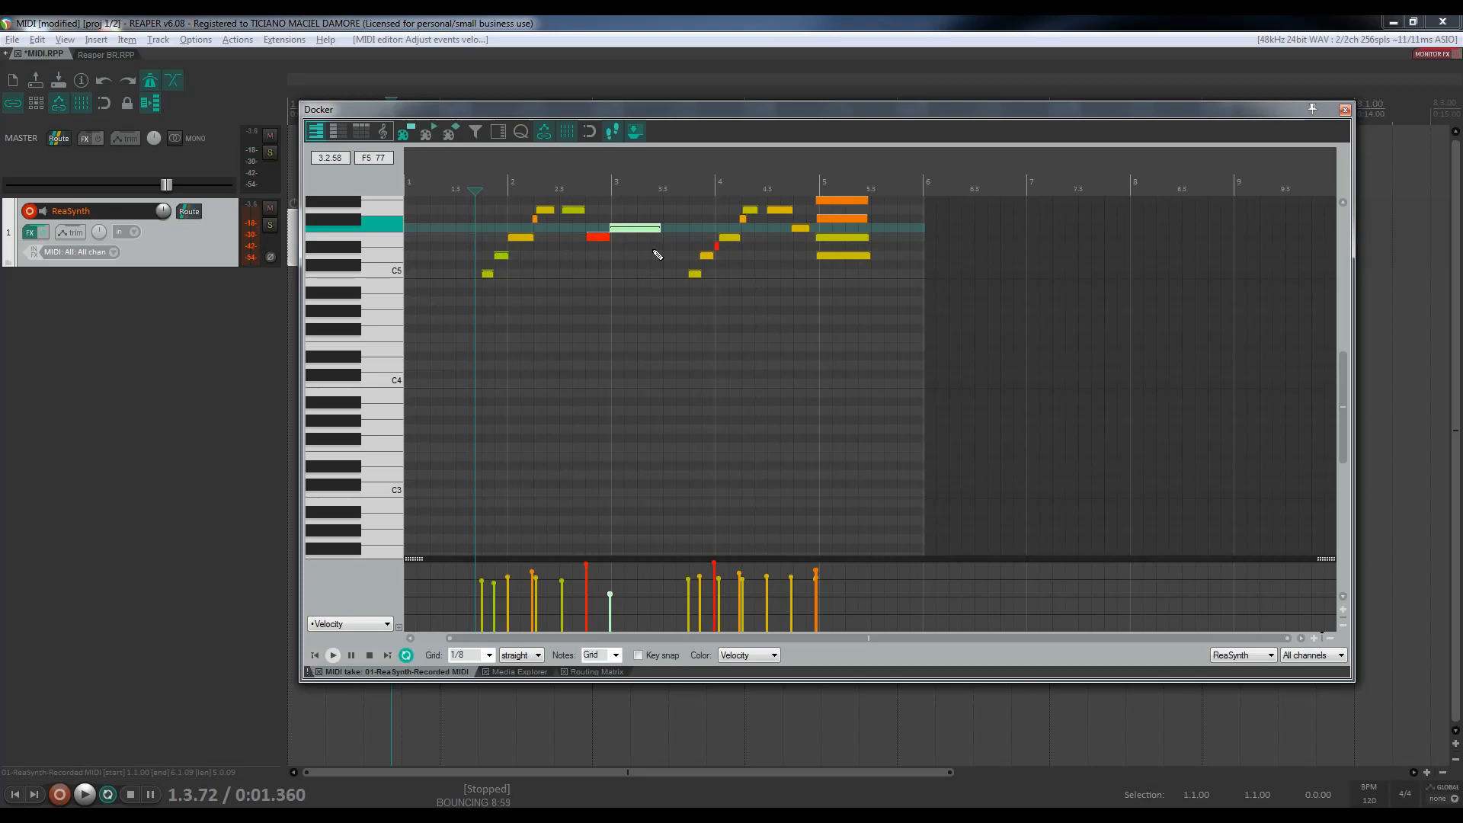
Enable snap to grid and align the C5 note just before measure 4 with beat 3.4.
scroll(658, 255, "up", 3)
scroll(657, 255, "down", 1)
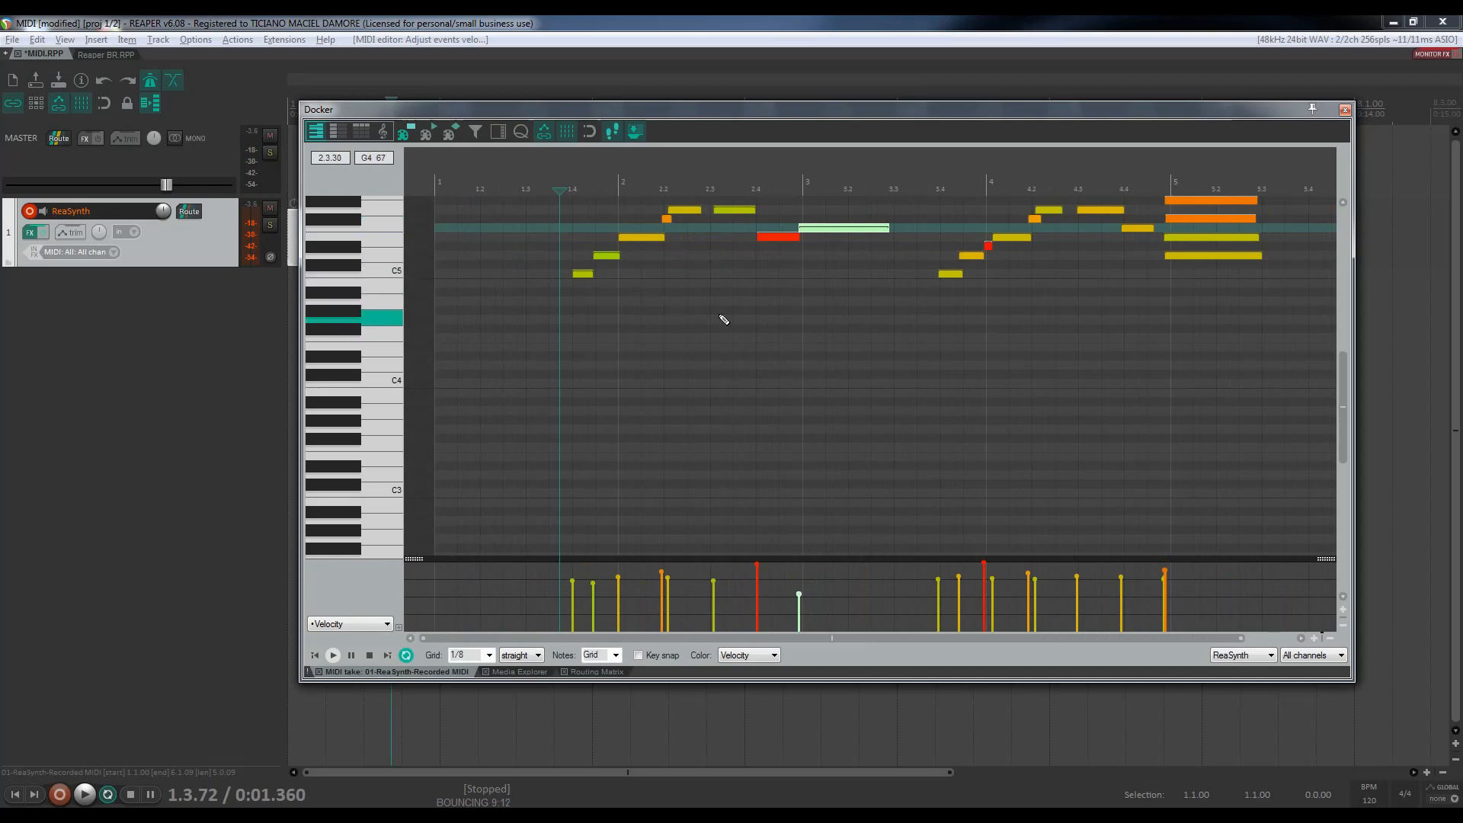
scroll(945, 294, "up", 3)
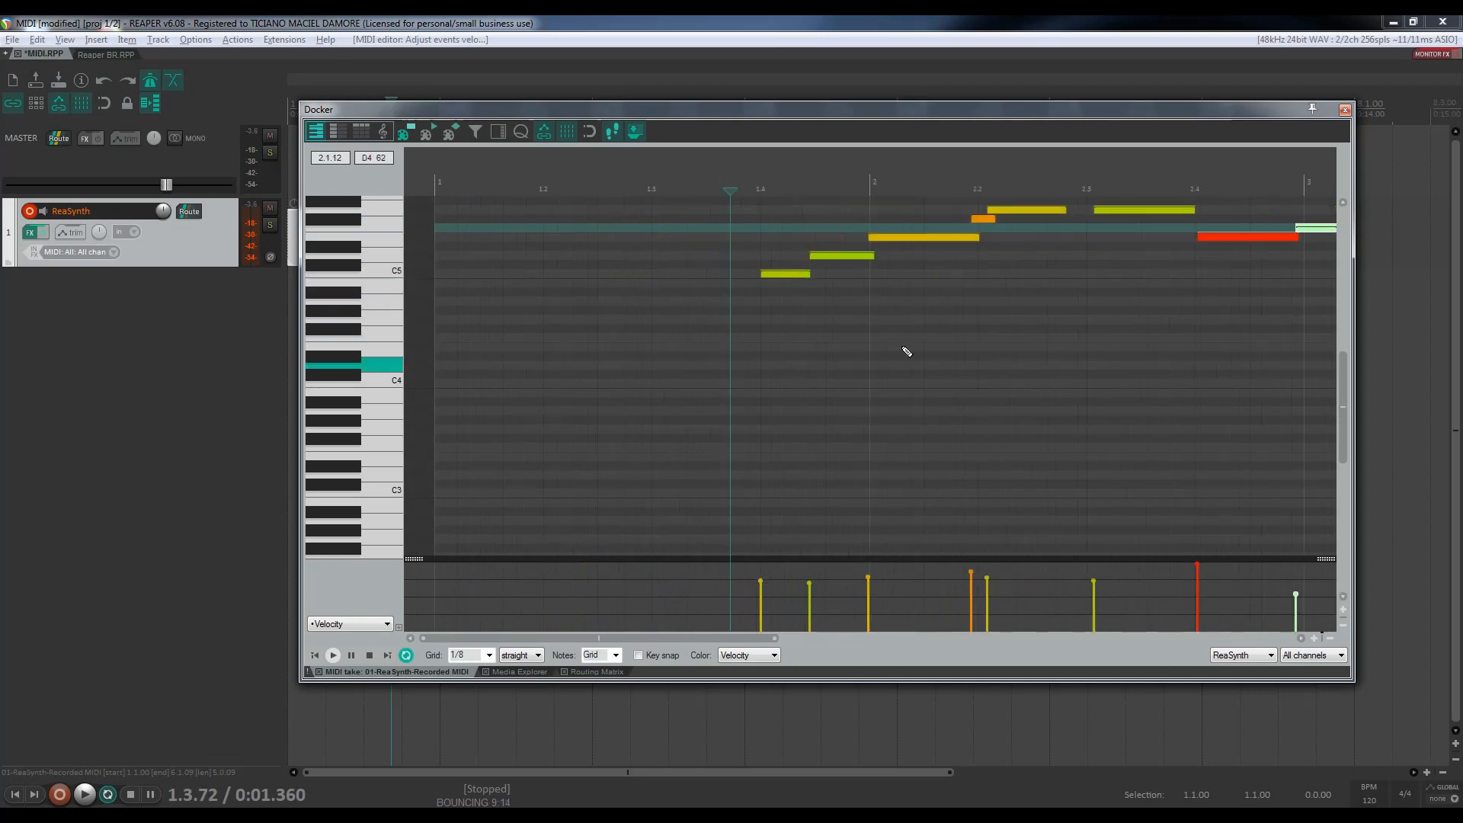
left_click_drag(683, 639, 966, 637)
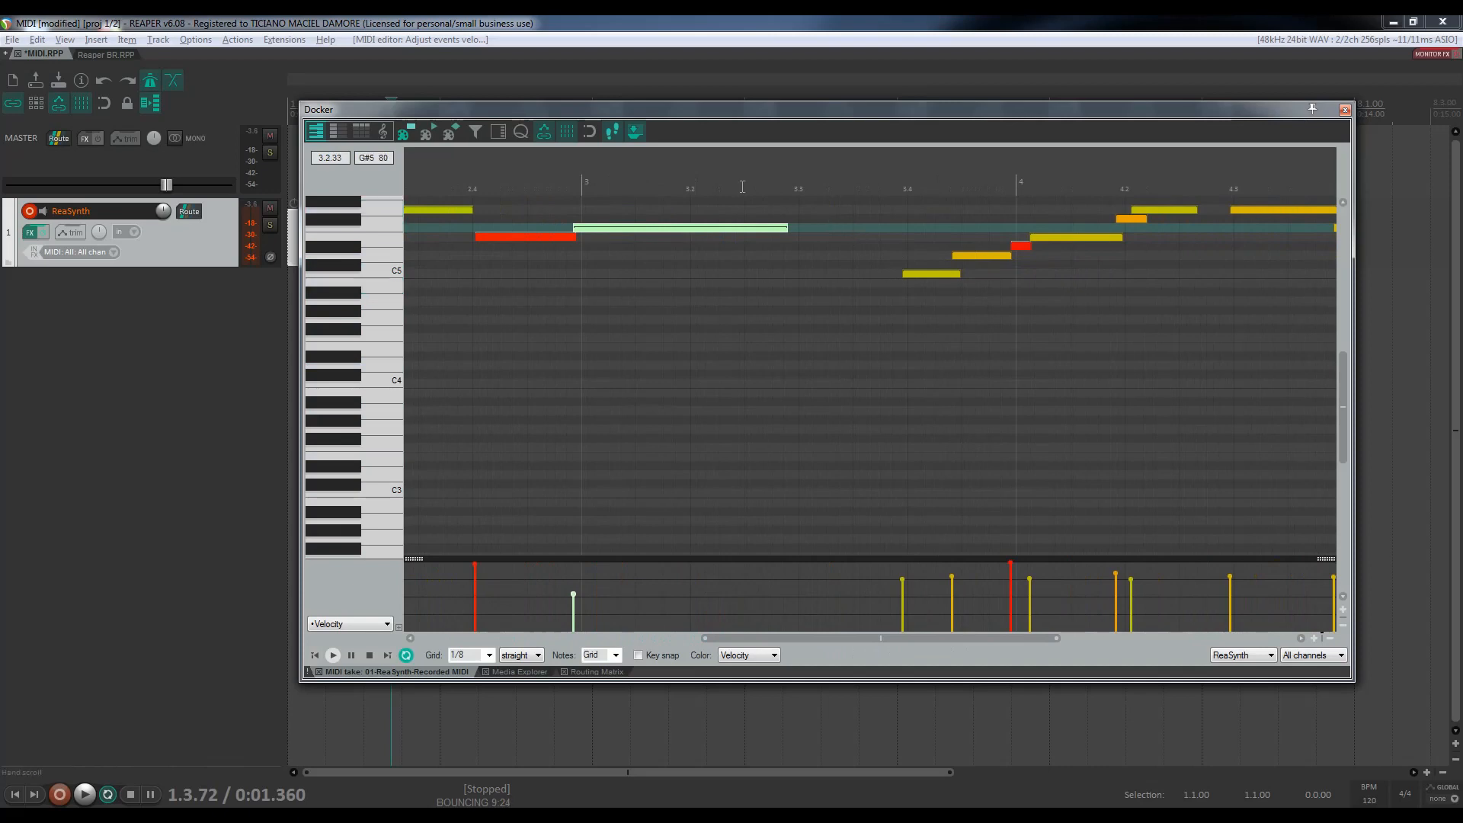
left_click(591, 133)
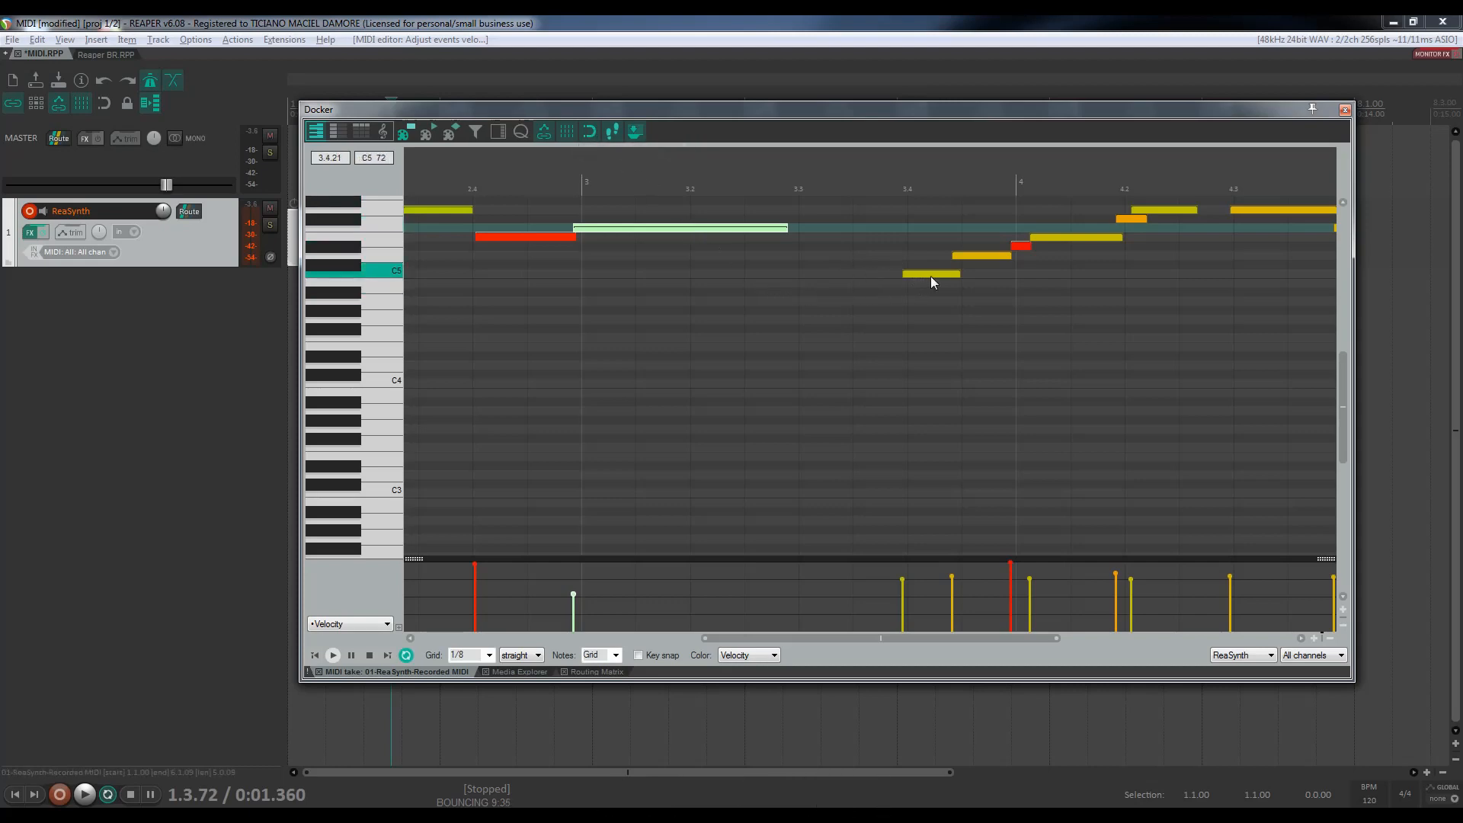
left_click_drag(930, 275, 937, 276)
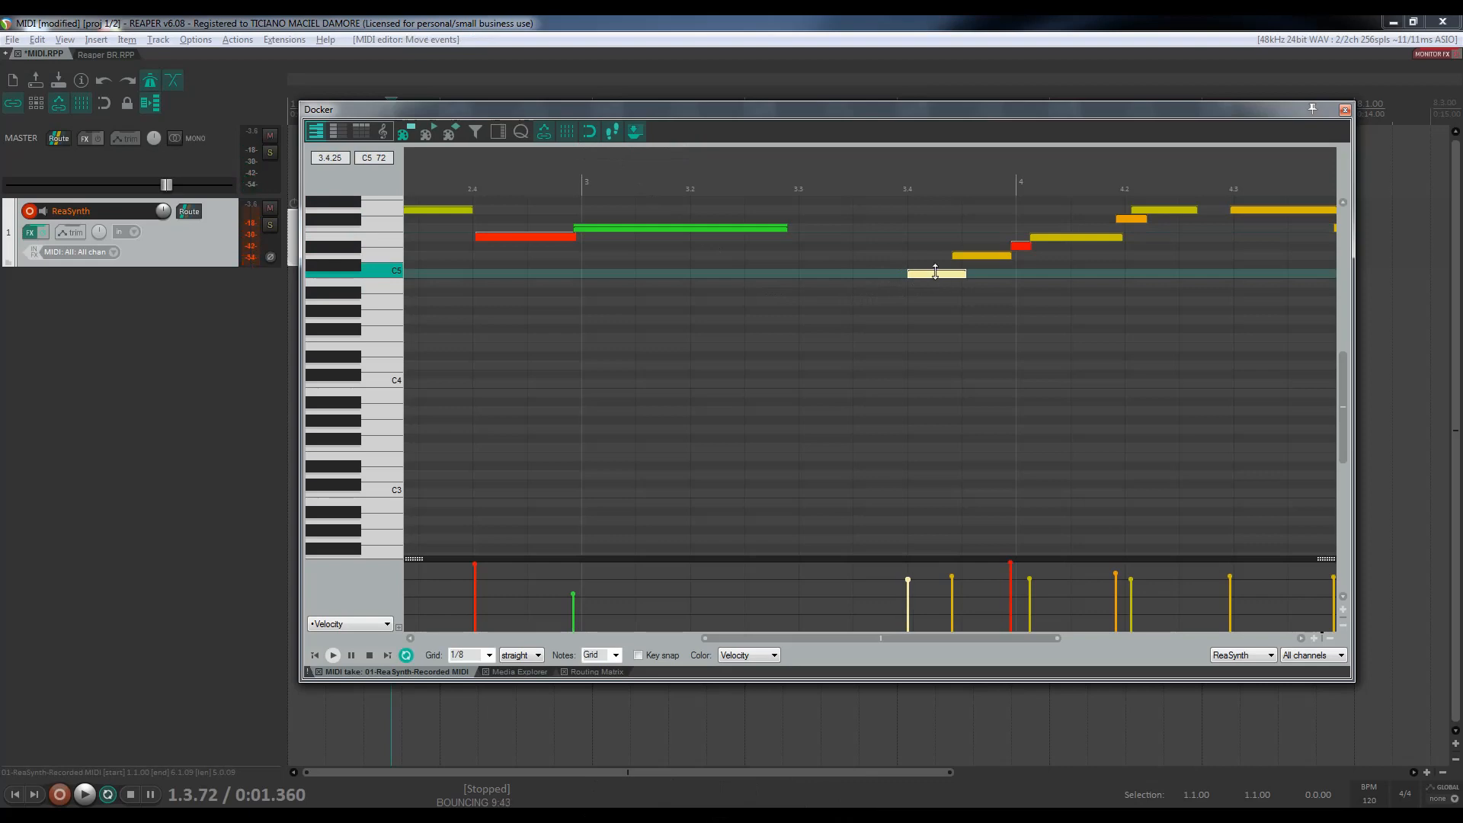
left_click_drag(935, 272, 903, 273)
left_click_drag(901, 274, 932, 272)
left_click(933, 272)
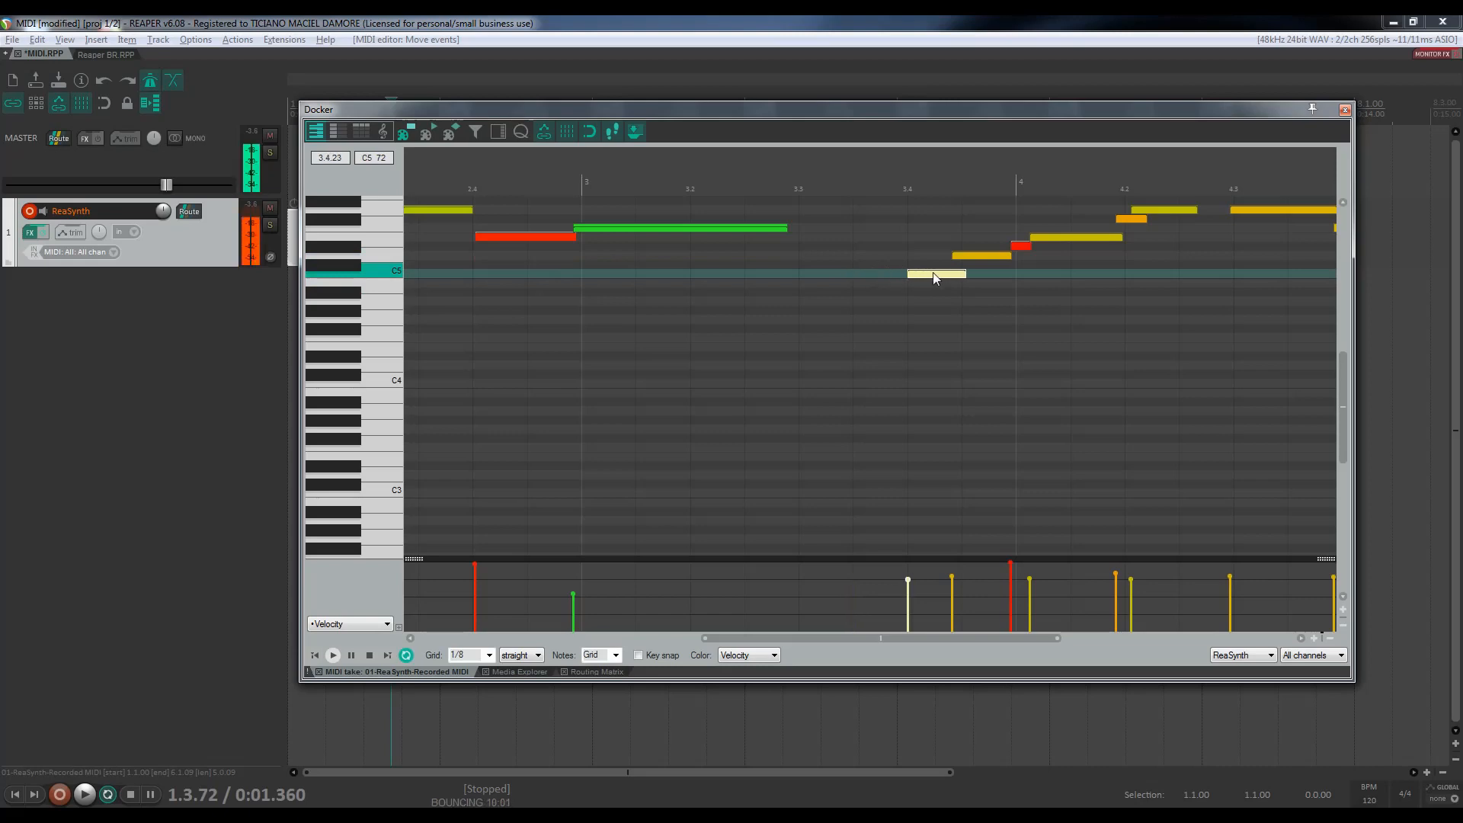
Shift the C5 note off the grid with snapping switched off, and snap it back to beat 3.4.
left_click_drag(929, 273, 924, 272)
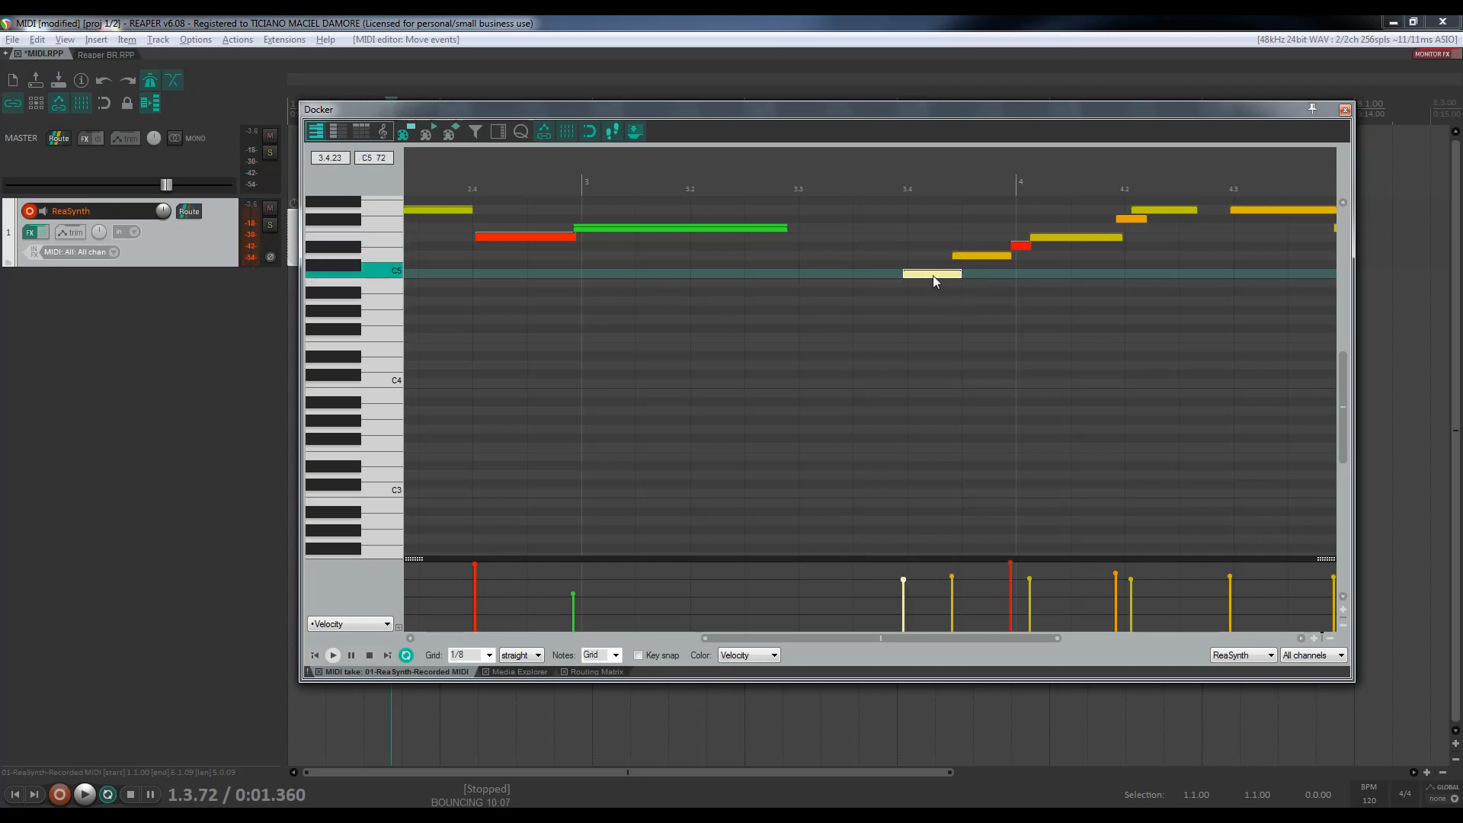
left_click_drag(933, 276, 940, 276)
left_click(592, 135)
mouse_move(928, 272)
left_mouse_down()
mouse_move(898, 277)
mouse_move(930, 273)
left_mouse_up()
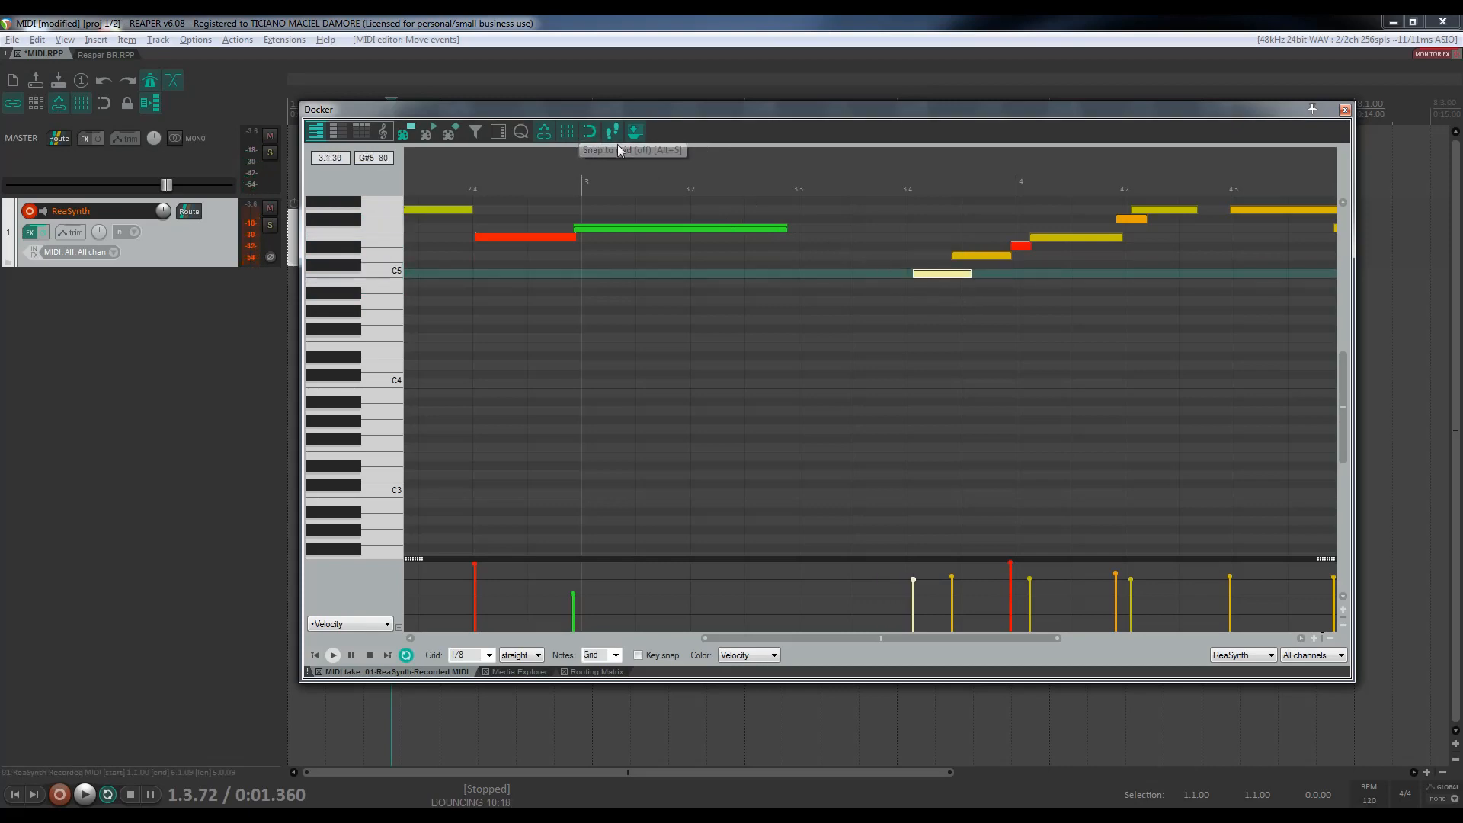
left_click_drag(928, 275, 921, 276)
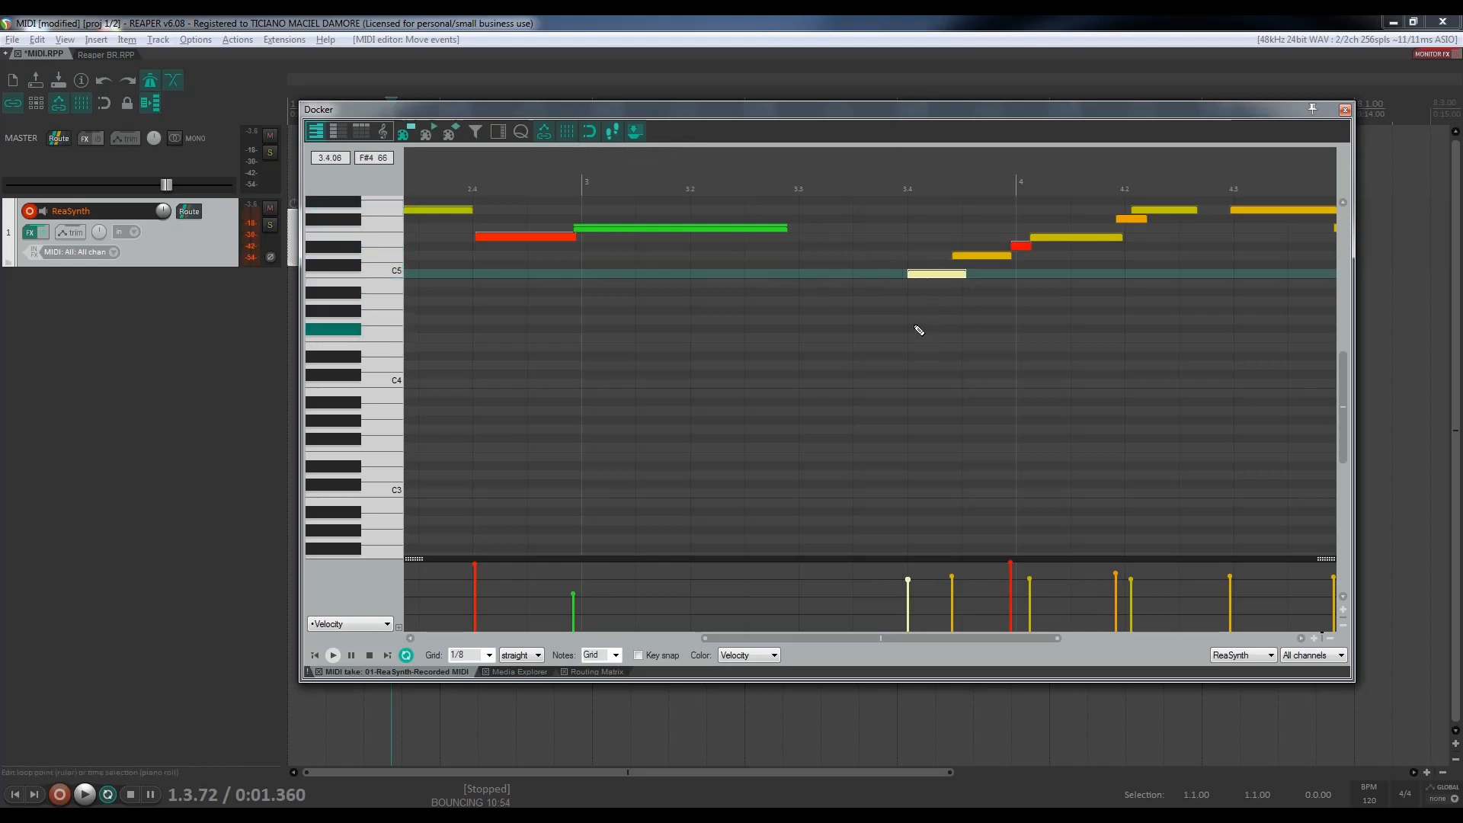
Insert a C5 note at beat 3.3, play the passage, and lengthen the note to beat 3.4.
double_click(838, 277)
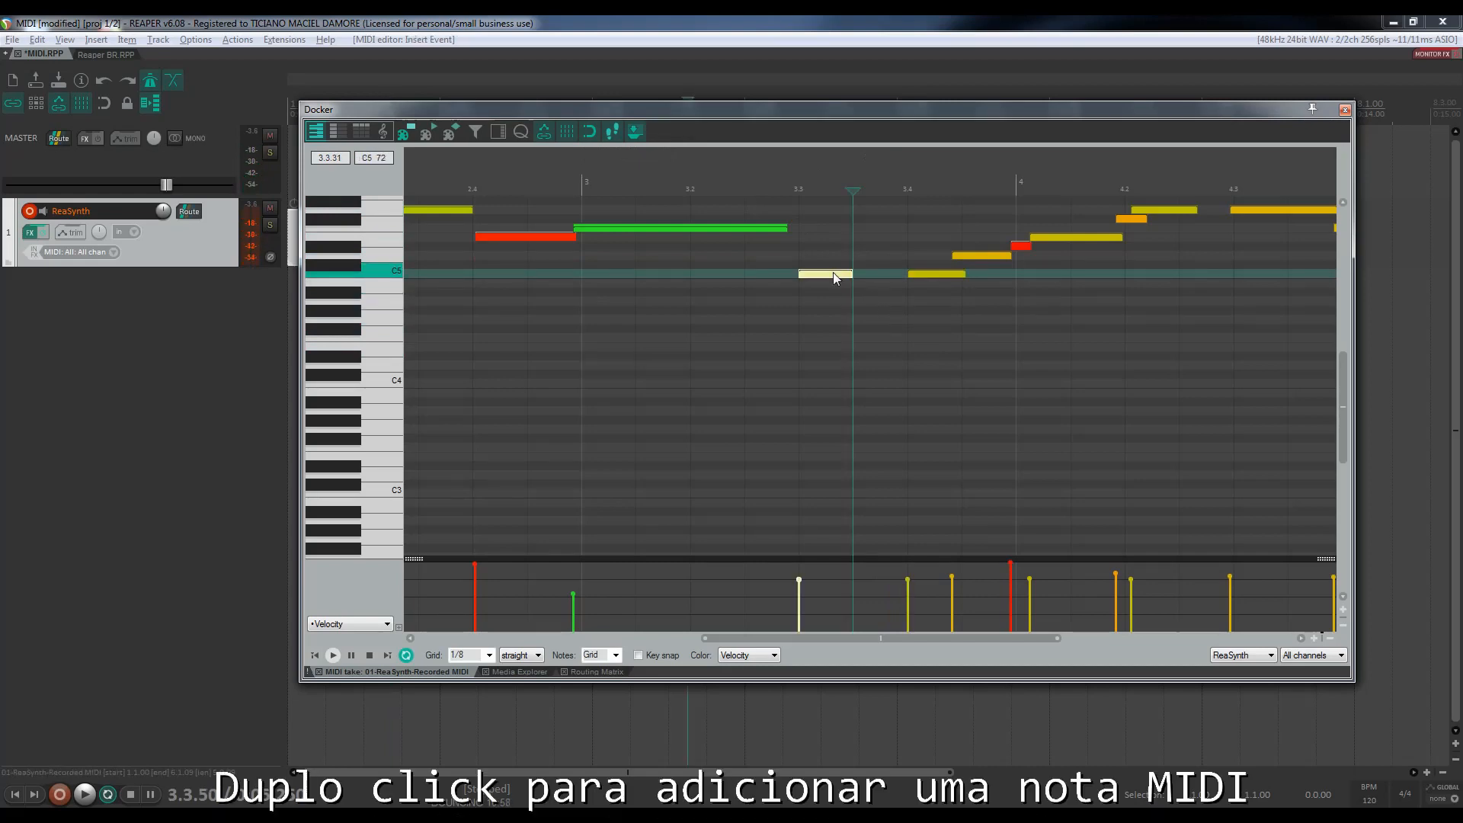
left_click(782, 190)
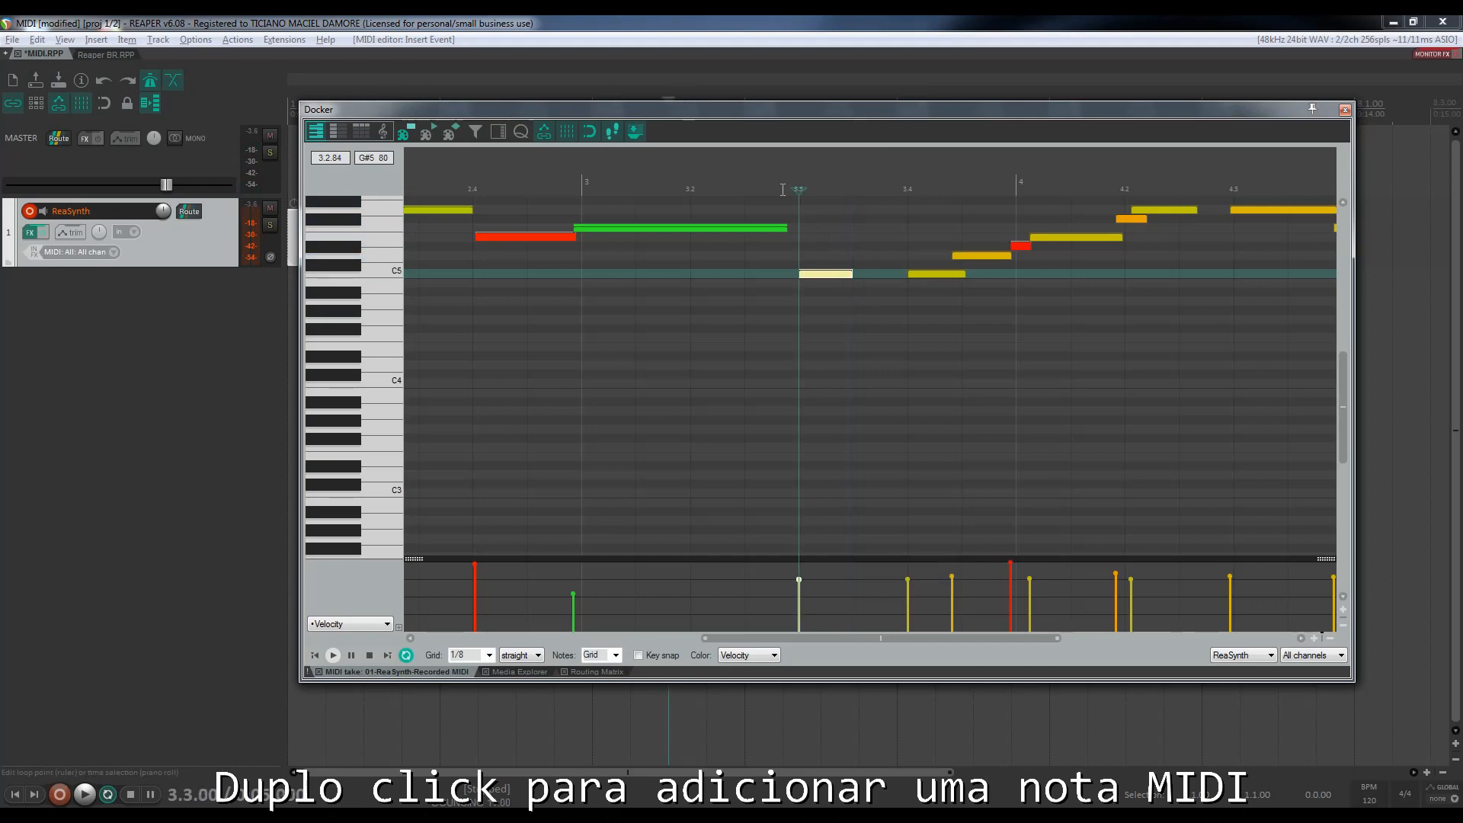
key("space")
key("space")
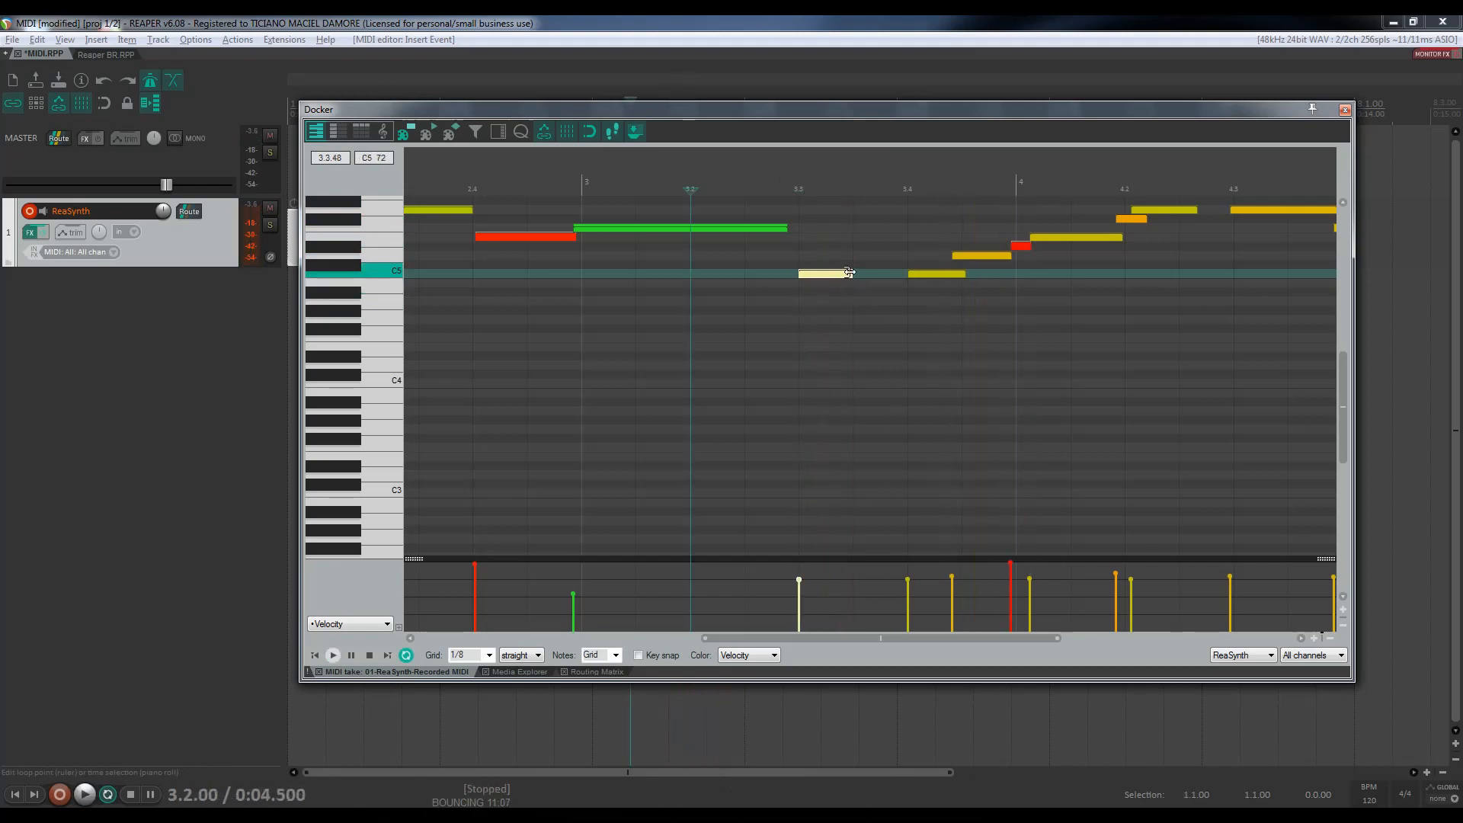
left_click_drag(873, 274, 899, 274)
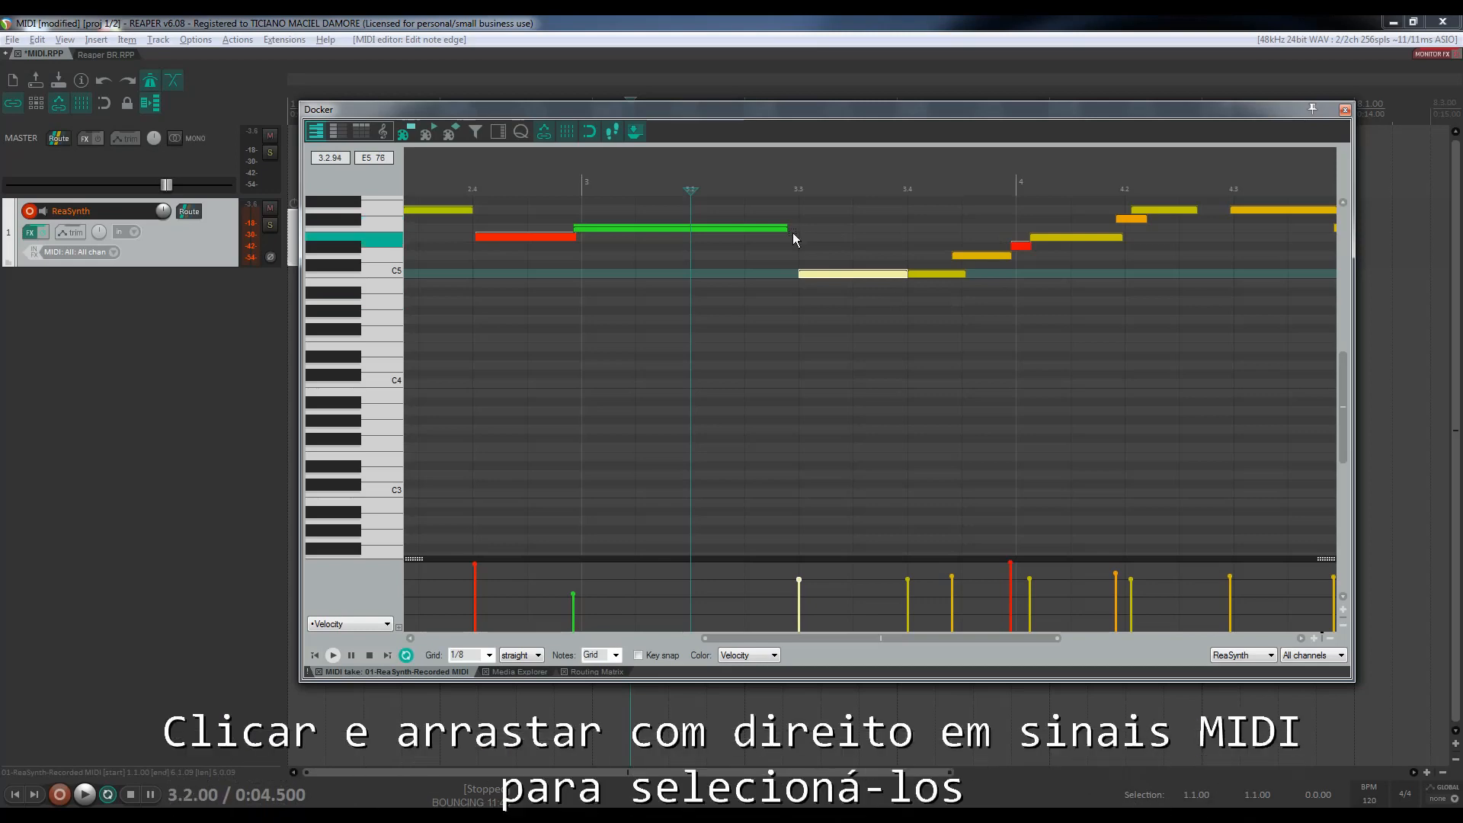
Select the three notes between beat 3.3 and measure 4, and delete the two C5 notes at beats 3.3 and 3.4.
left_click_drag(793, 233, 1001, 312)
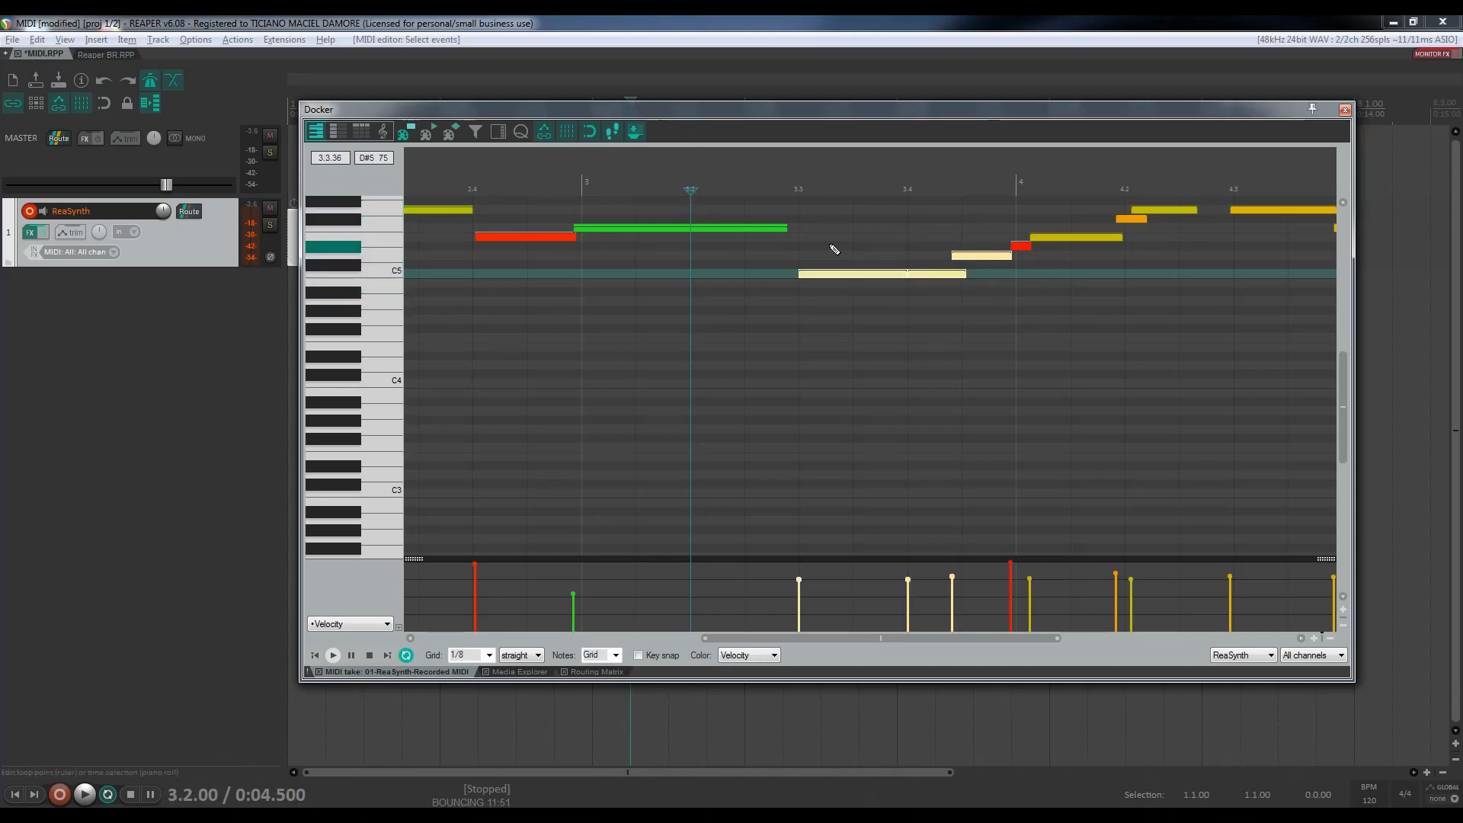
left_click(873, 276)
mouse_move(856, 275)
left_mouse_down()
mouse_move(816, 276)
mouse_move(854, 284)
mouse_move(904, 267)
mouse_move(871, 276)
mouse_move(885, 273)
left_mouse_up()
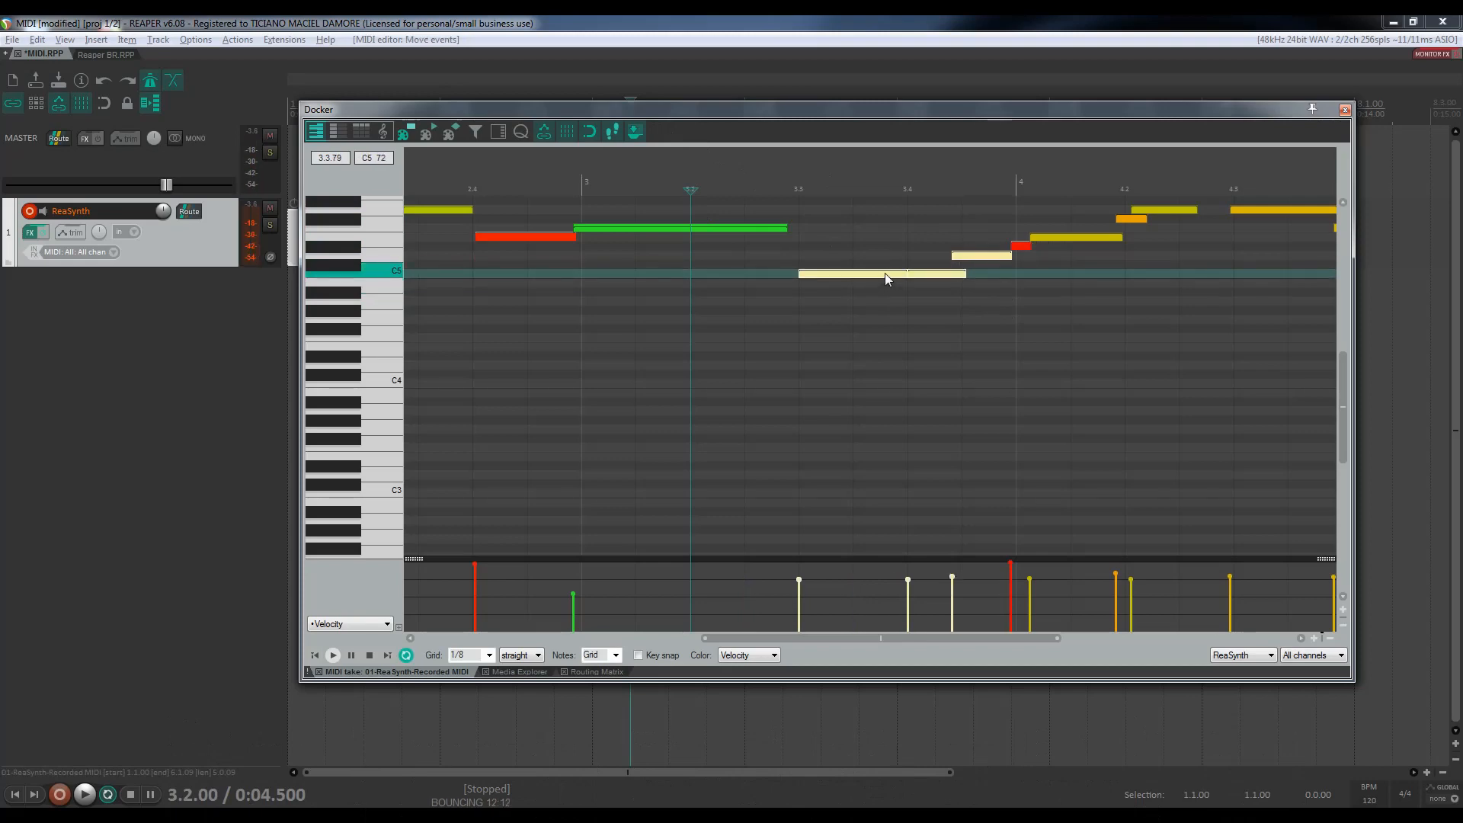
double_click(832, 276)
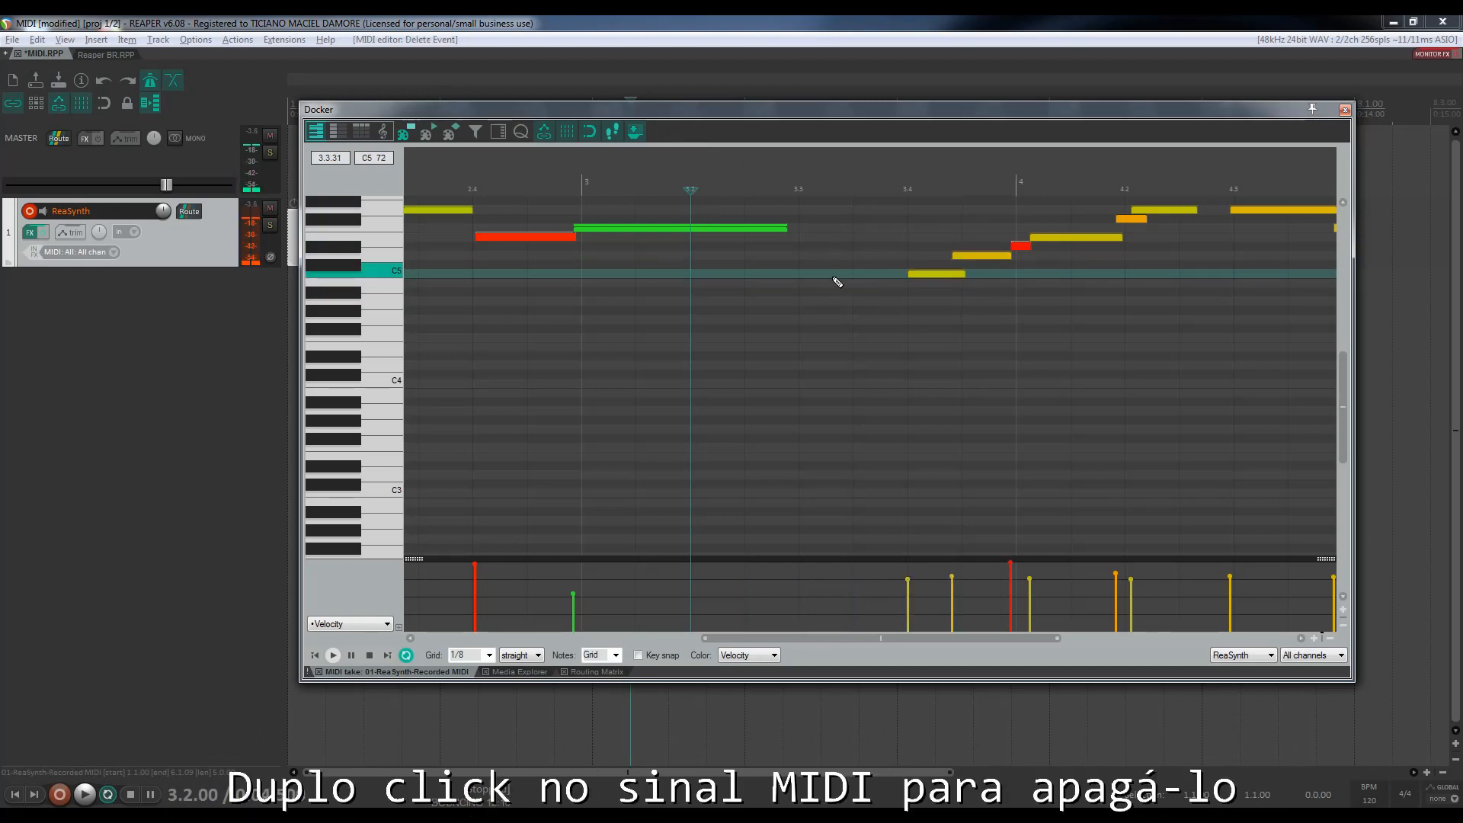
double_click(935, 274)
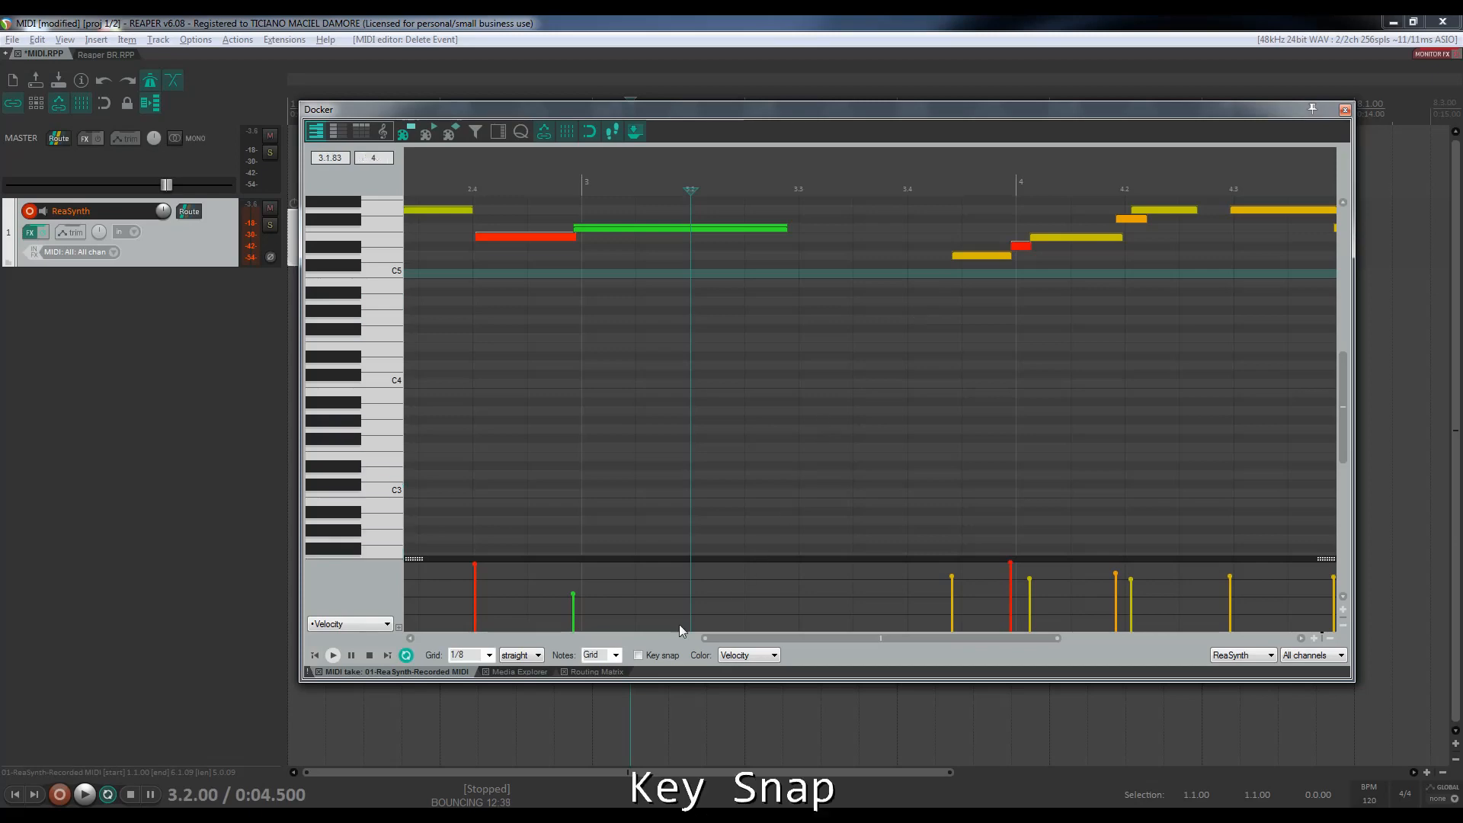
Enable key snap in C major, lower the note just before measure 4 to C5, and close the MIDI editor.
left_click(640, 656)
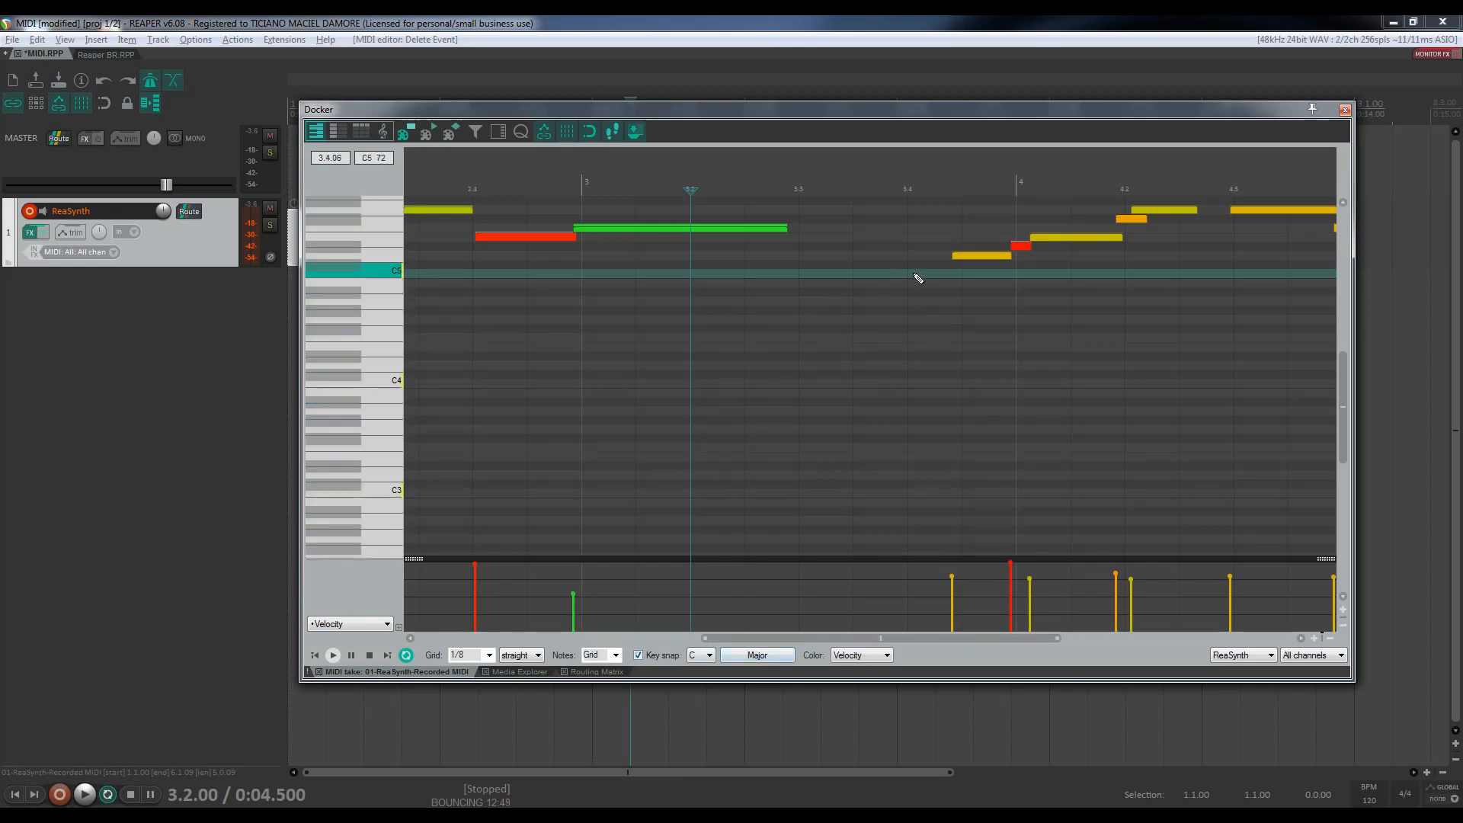
mouse_move(983, 256)
left_mouse_down()
mouse_move(980, 362)
mouse_move(985, 263)
mouse_move(989, 276)
left_mouse_up()
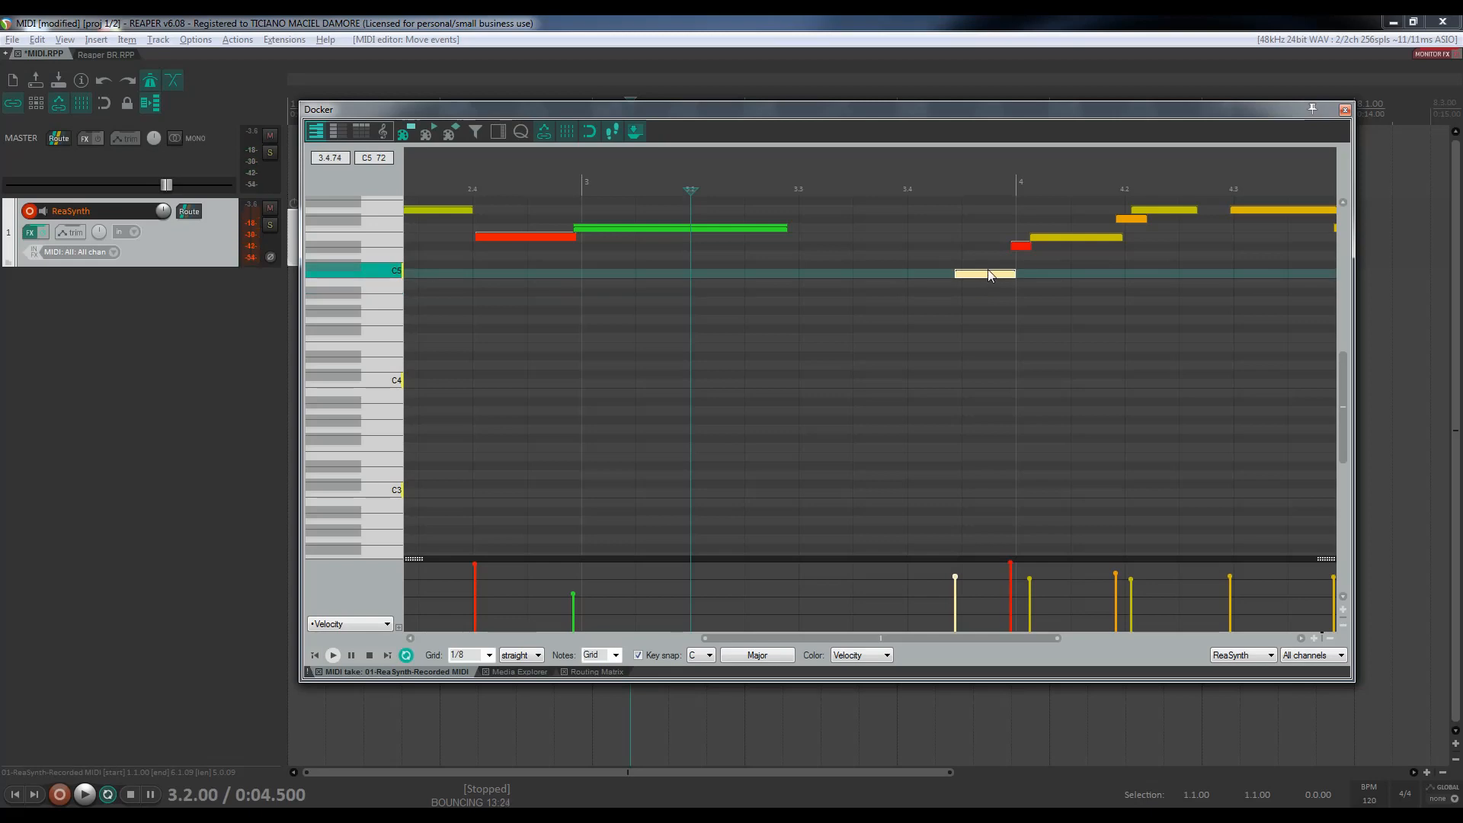
left_click(1345, 110)
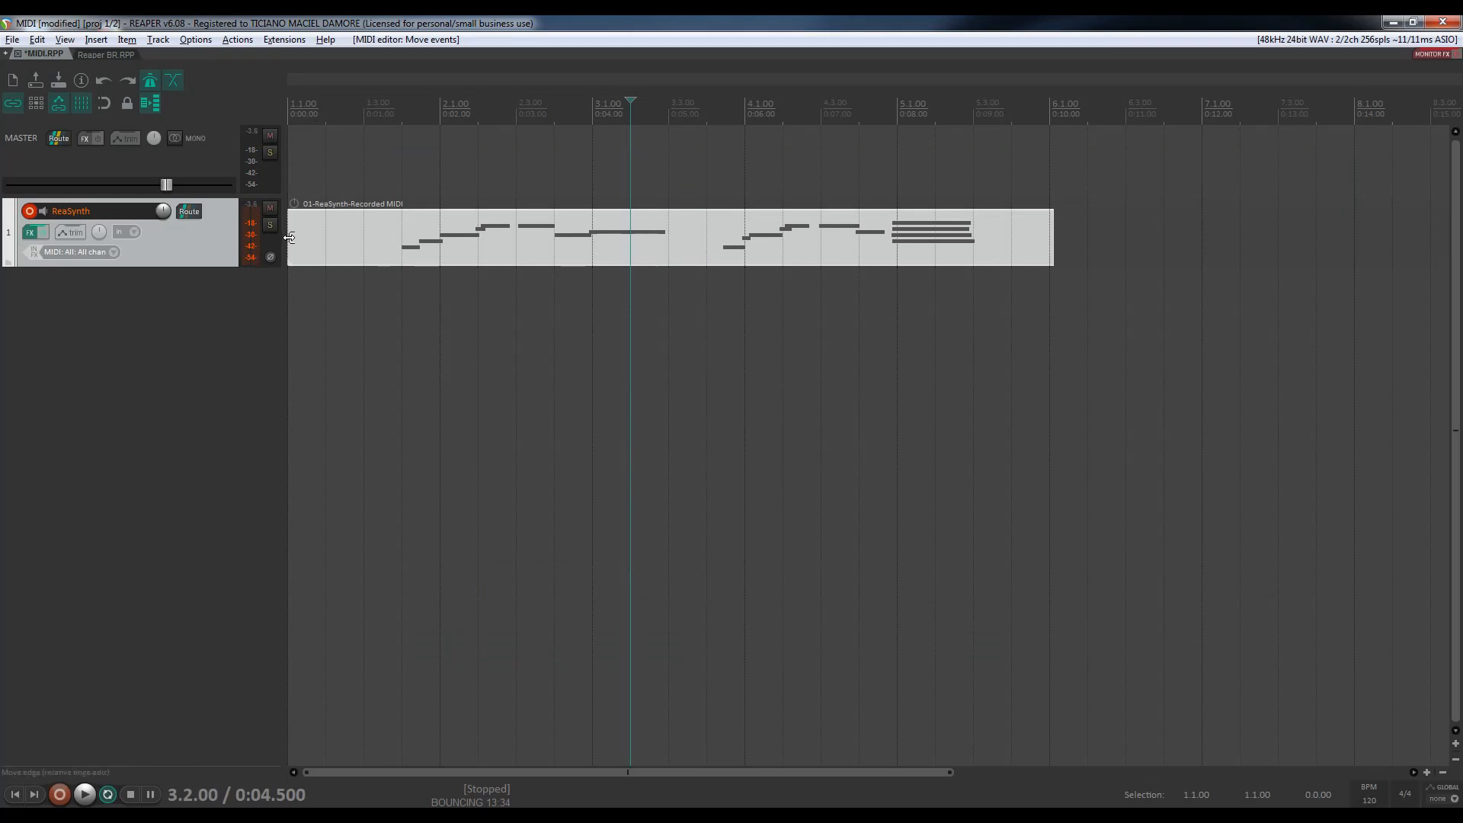
Trim the MIDI item's start to measure 2 with a fade-in reaching just past measure 3, and play the result.
mouse_move(300, 241)
left_mouse_down()
mouse_move(387, 259)
mouse_move(346, 243)
mouse_move(499, 229)
mouse_move(622, 246)
left_mouse_up()
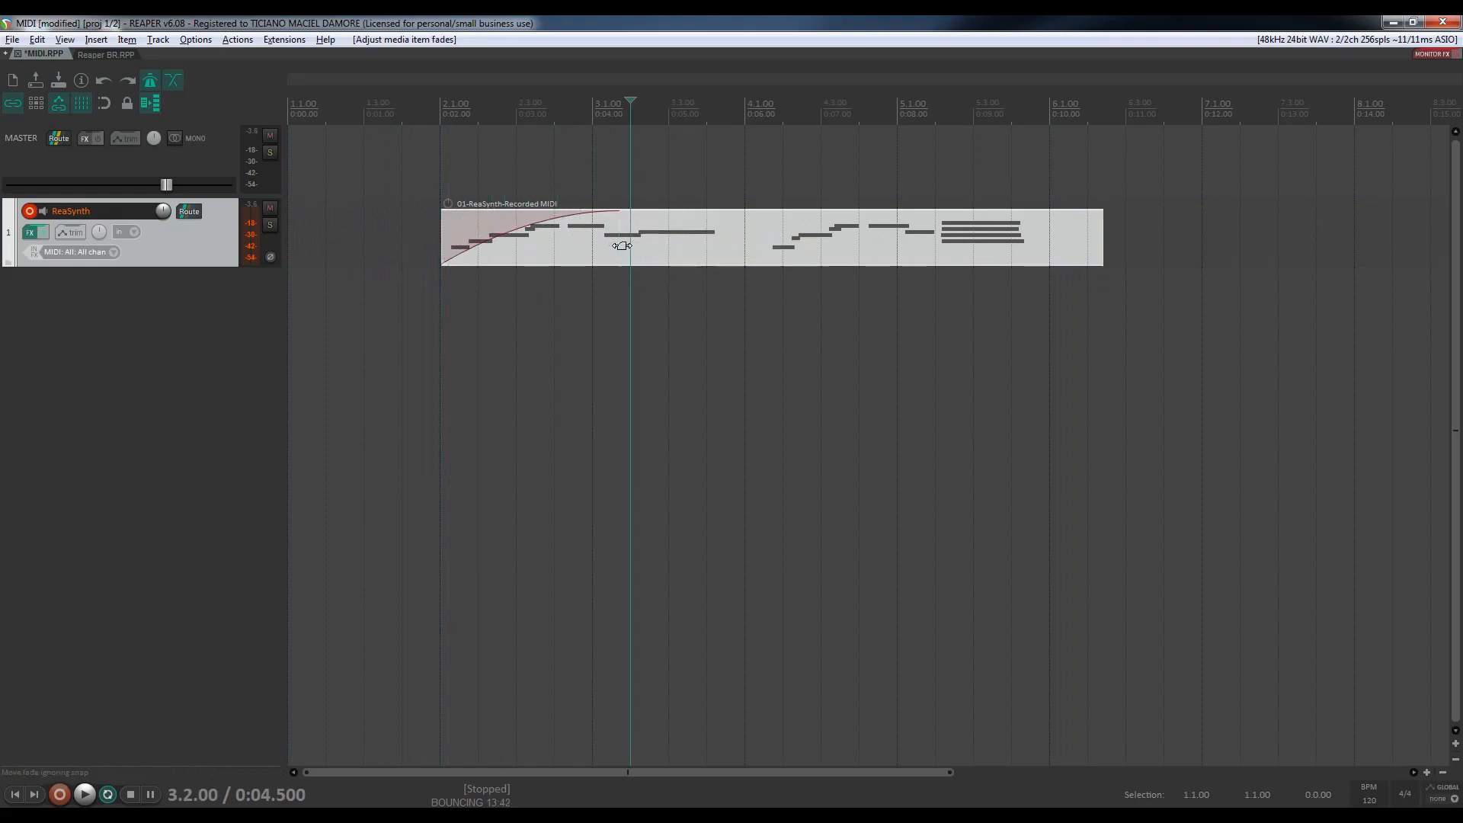
left_click(428, 112)
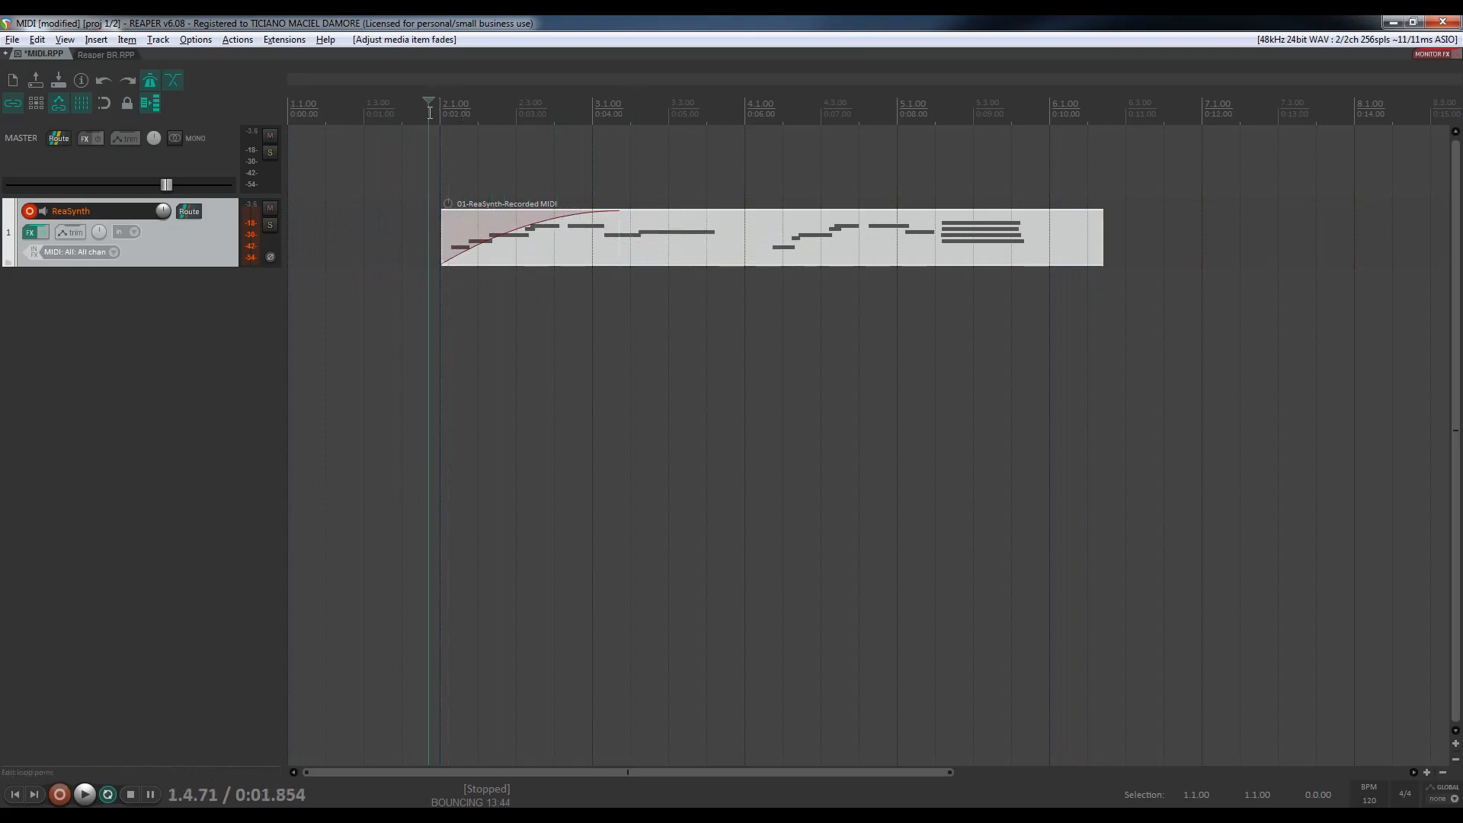
key("space")
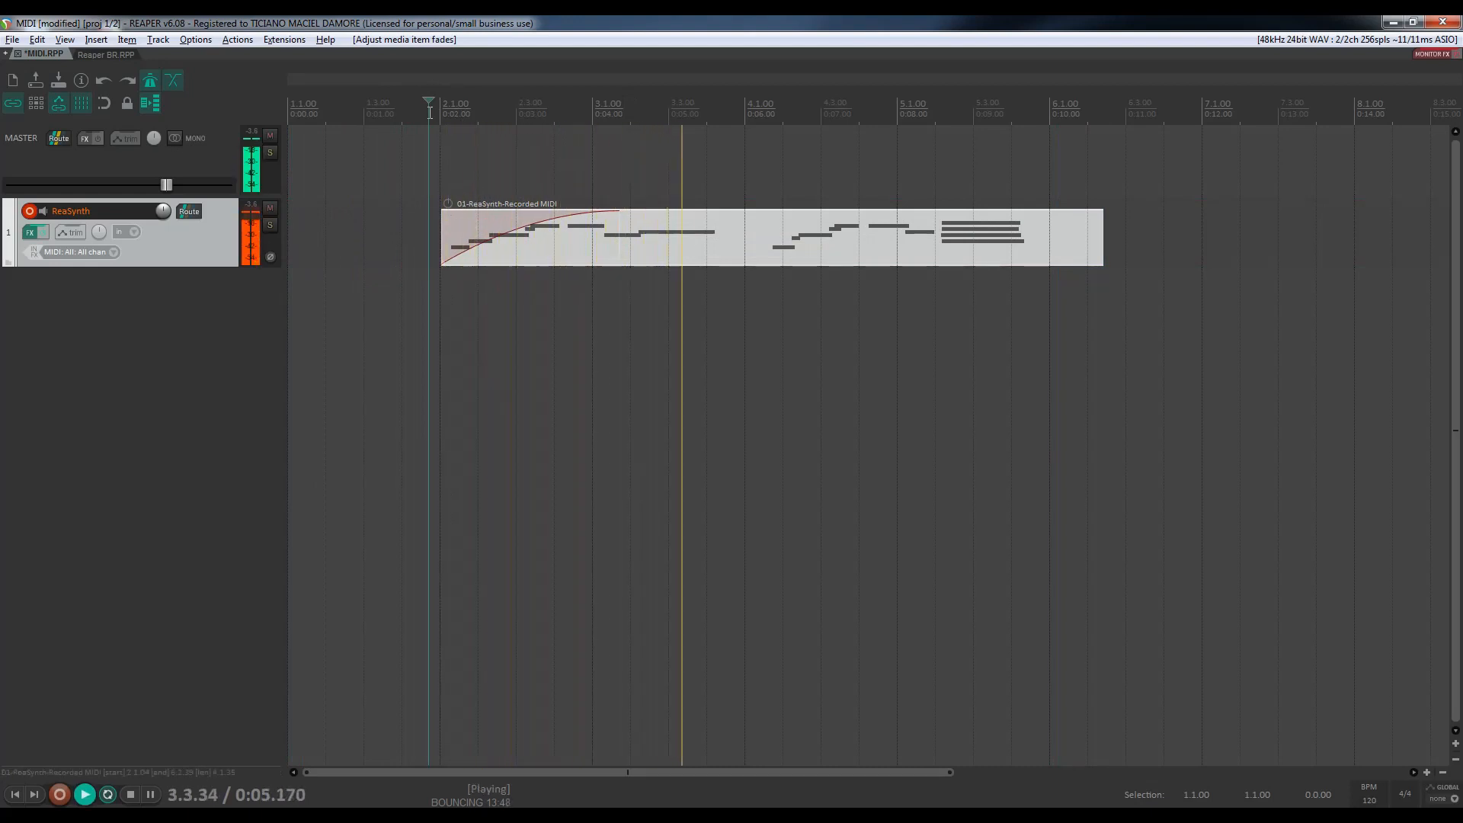
key("space")
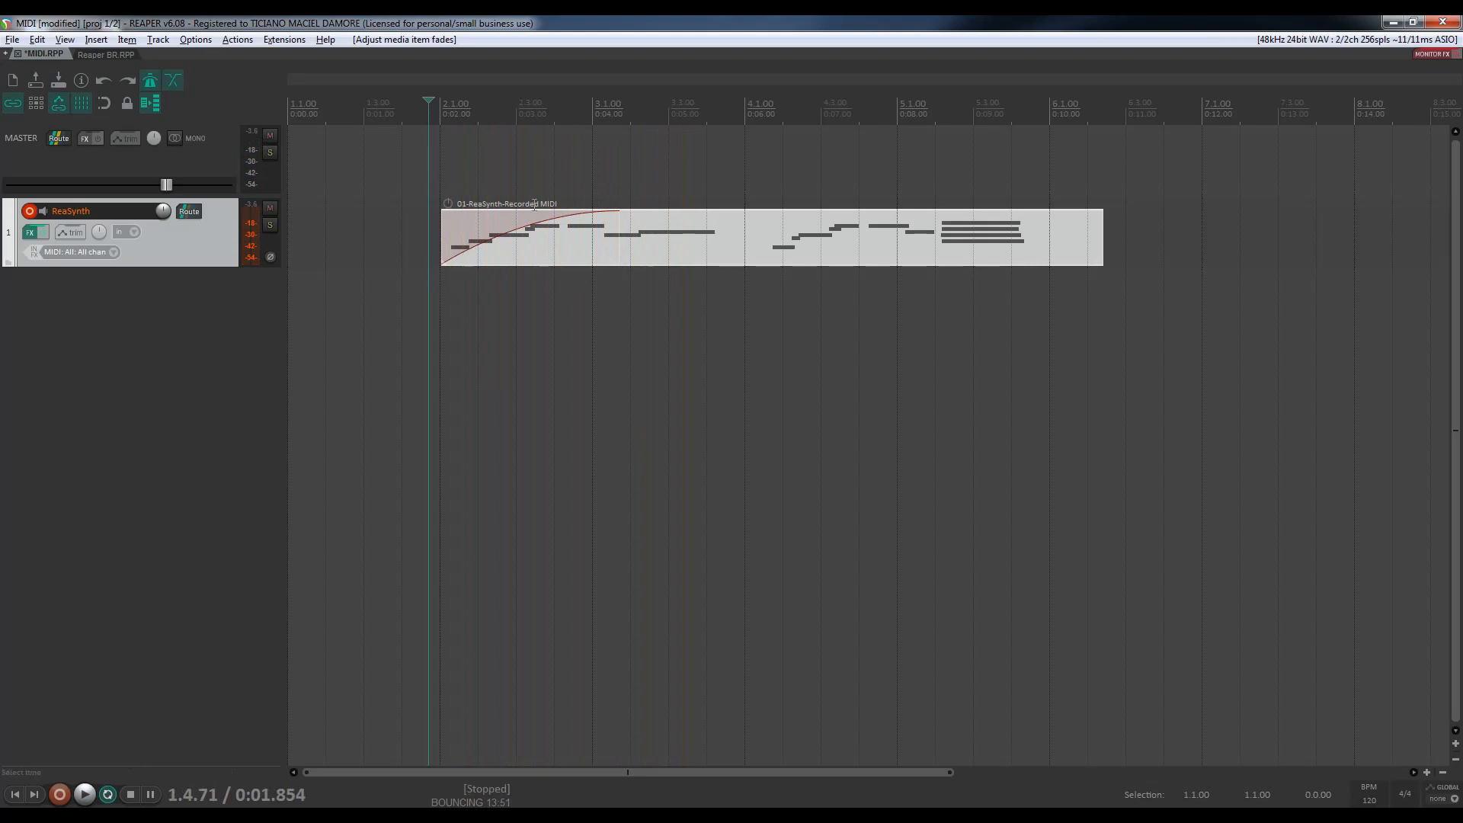
Undo the fade-in and the trimming of the MIDI item's start.
key("ctrl+z")
key("ctrl+z")
key("ctrl+z")
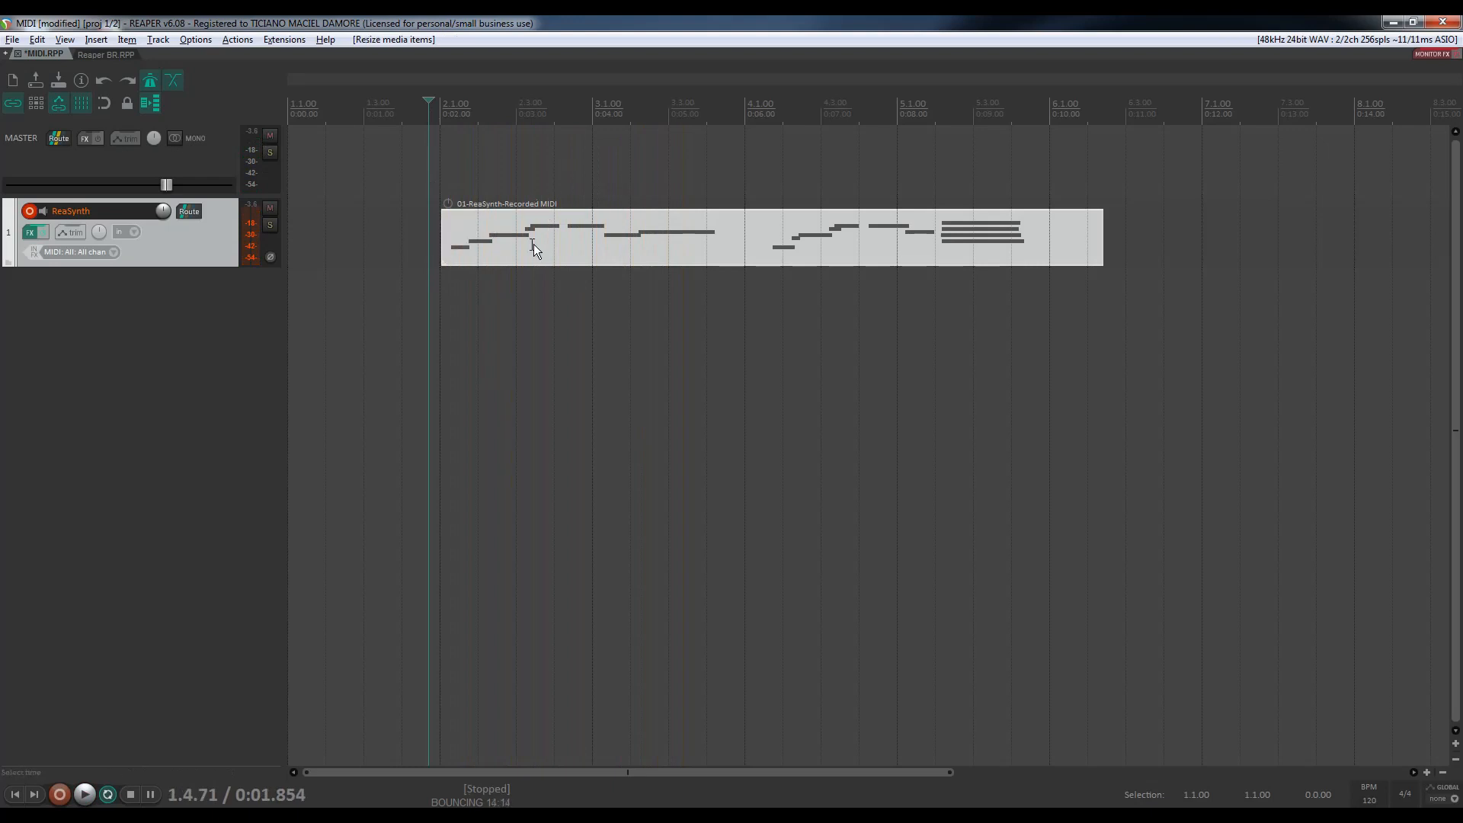
Open the recorded item in the inline MIDI editor and increase the ReaSynth track's height.
left_click(728, 224)
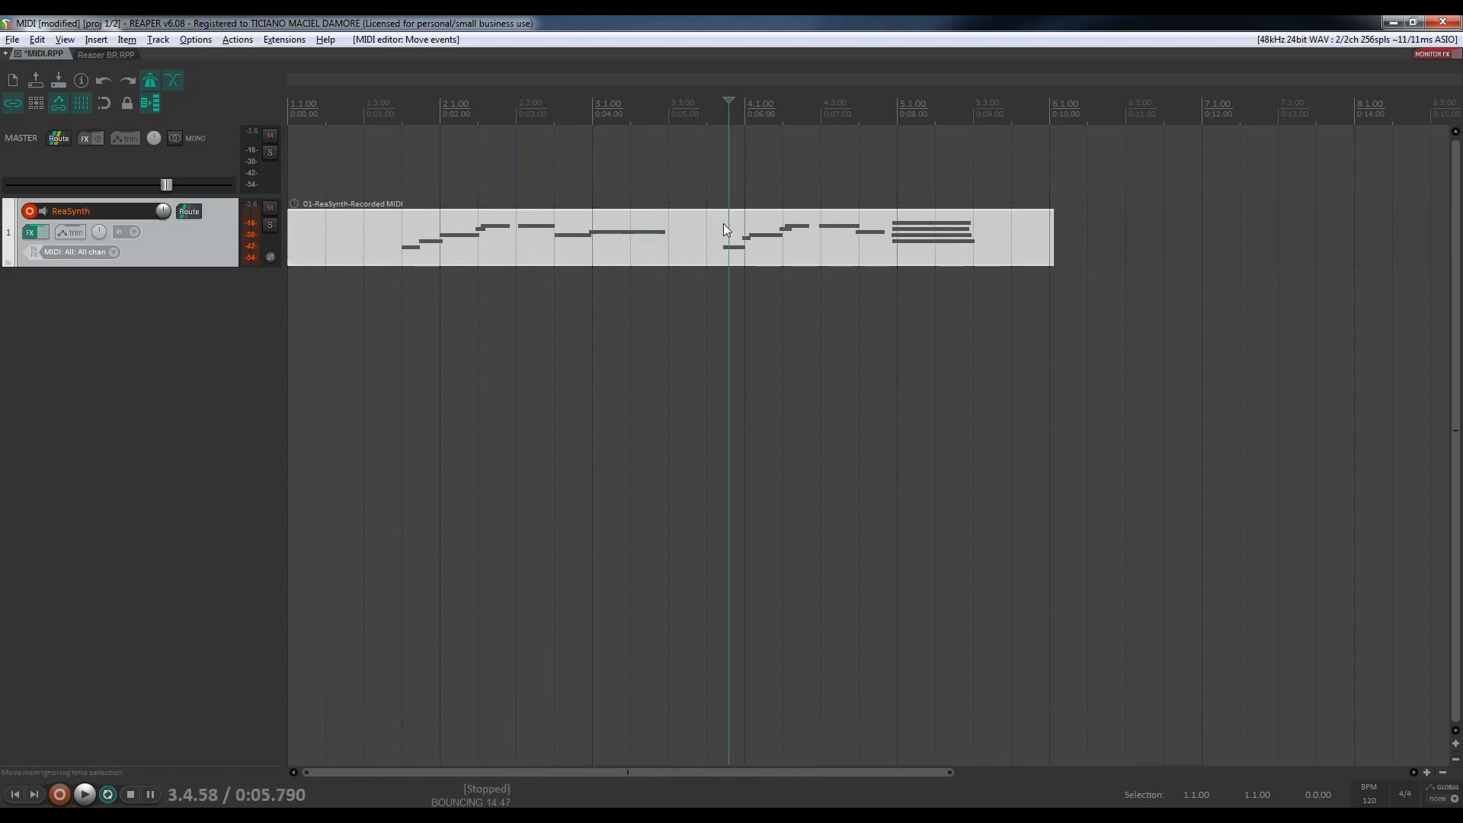
left_click(676, 239)
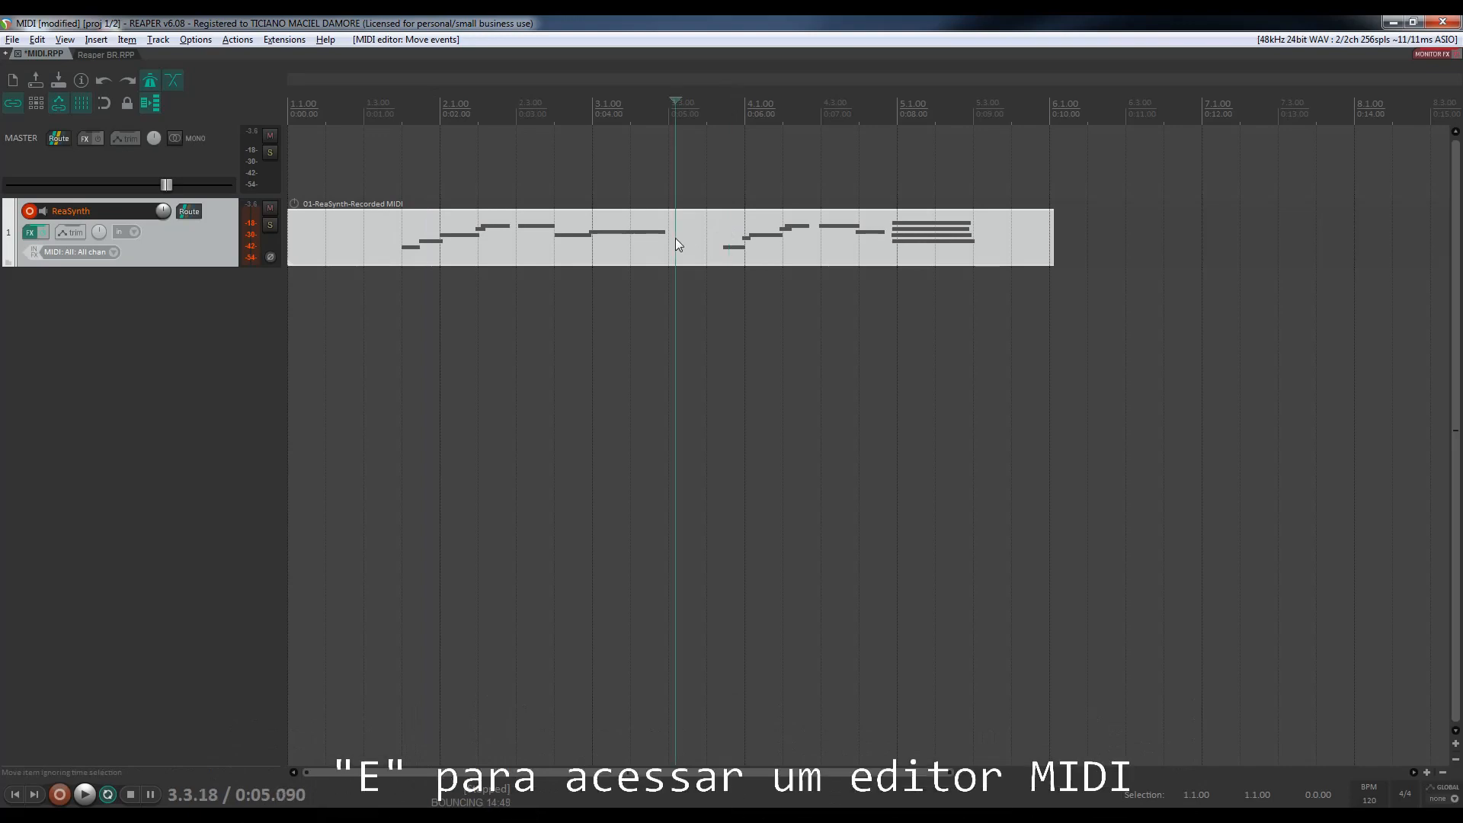
key("e")
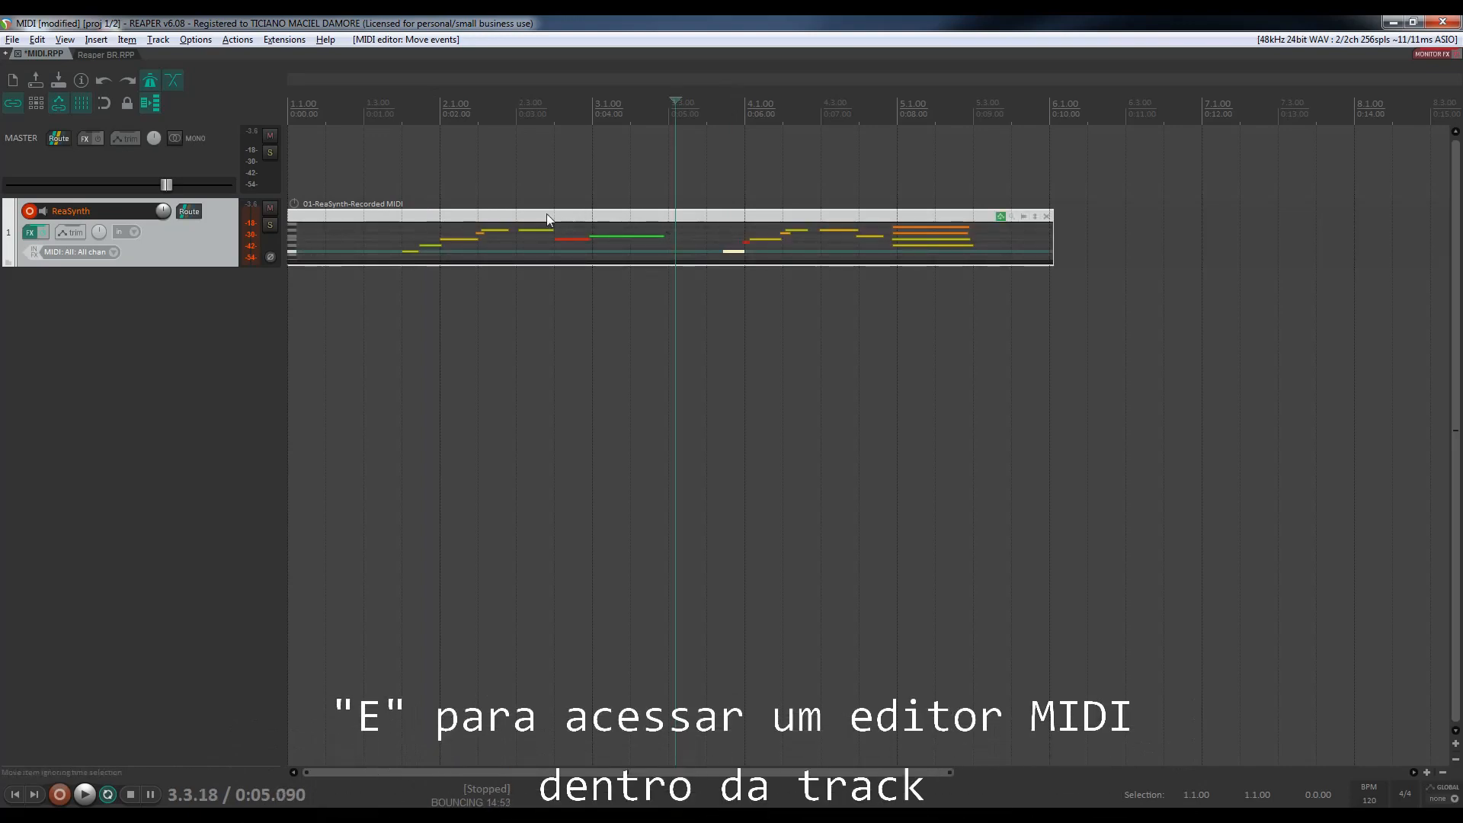
left_click(501, 232)
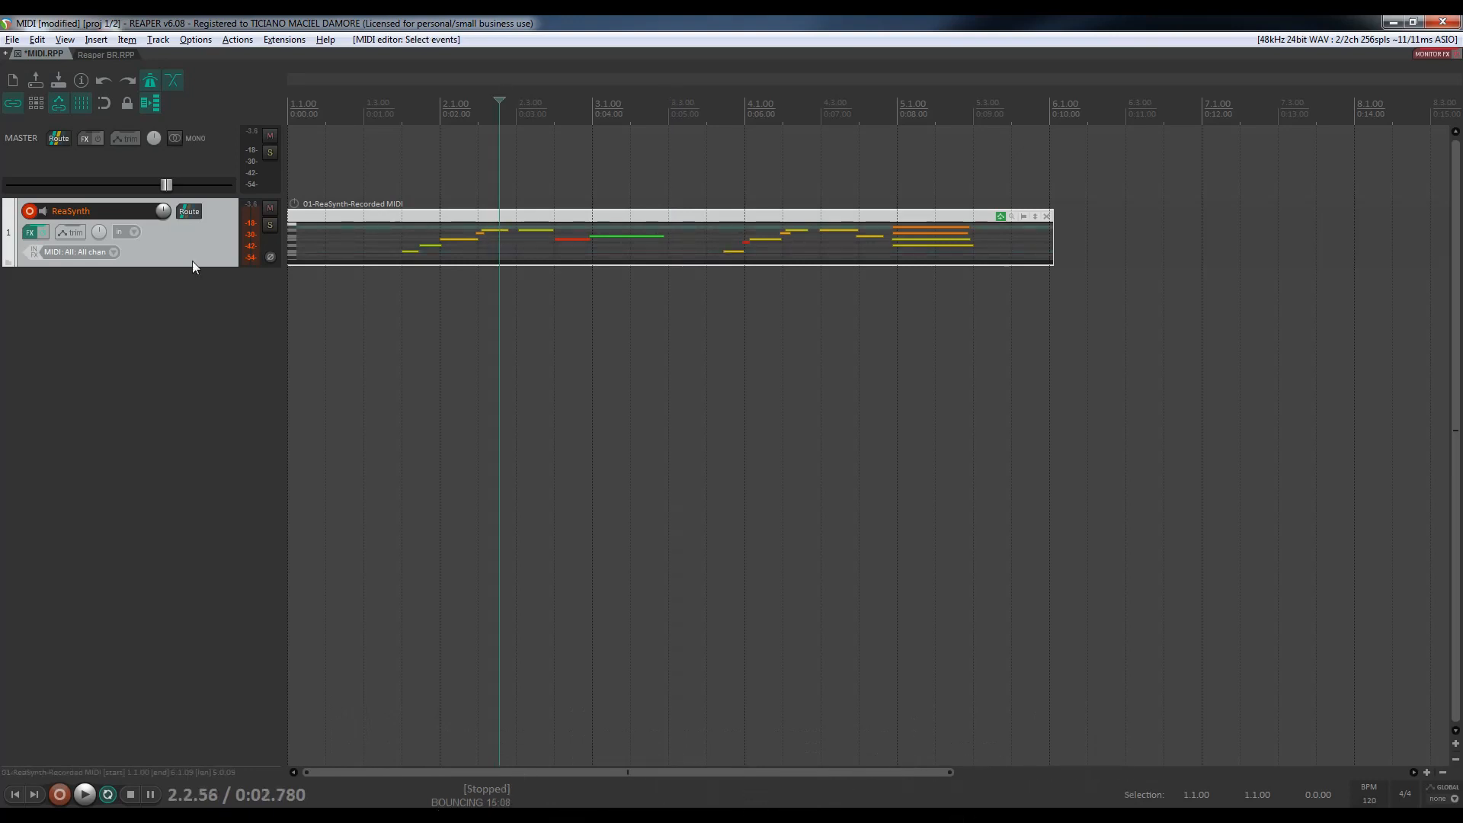
left_click_drag(199, 267, 197, 464)
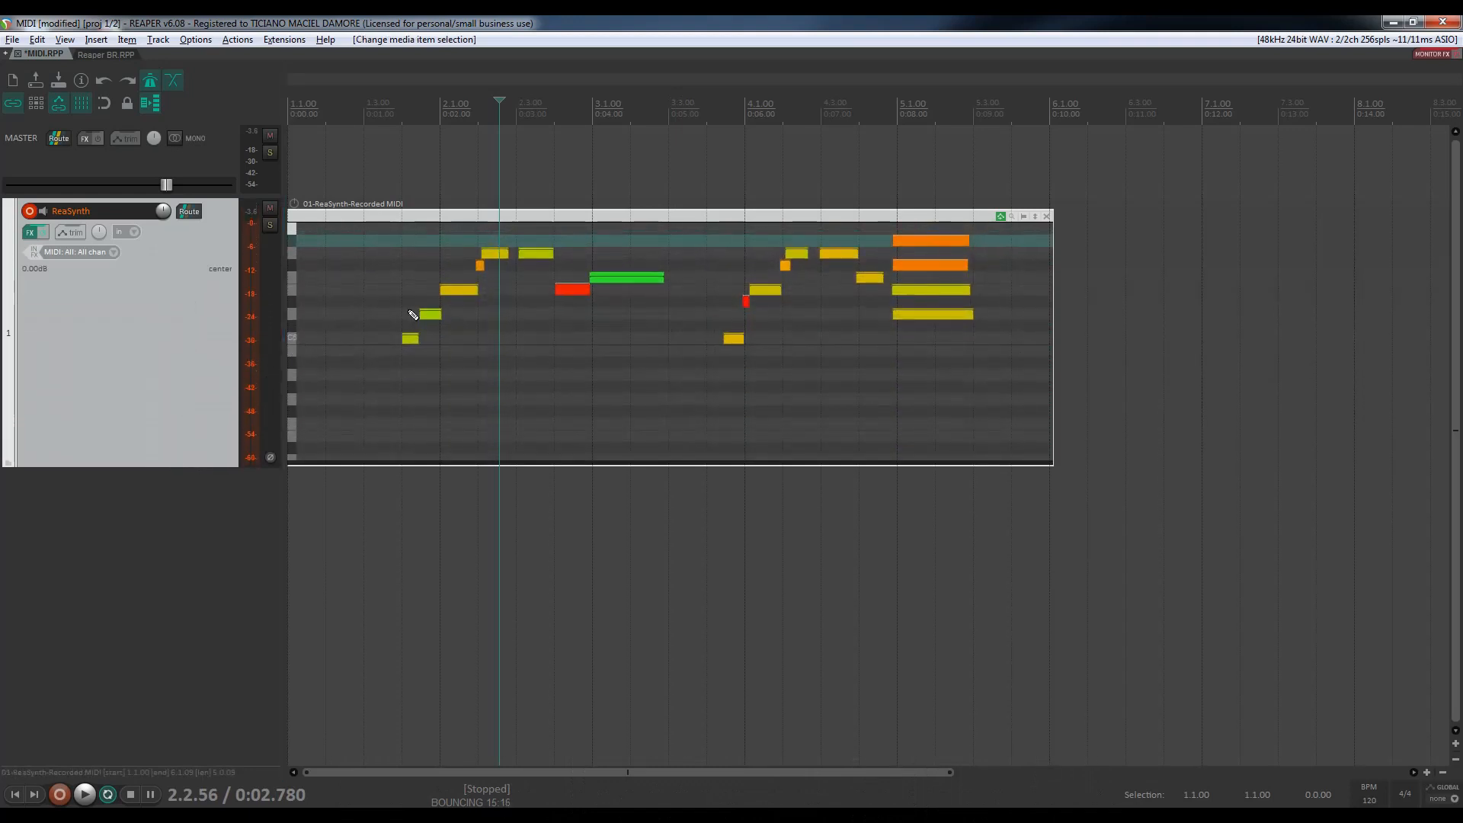
Raise the note at measure 2 by one semitone to F5, and close the inline editor.
left_click(457, 293)
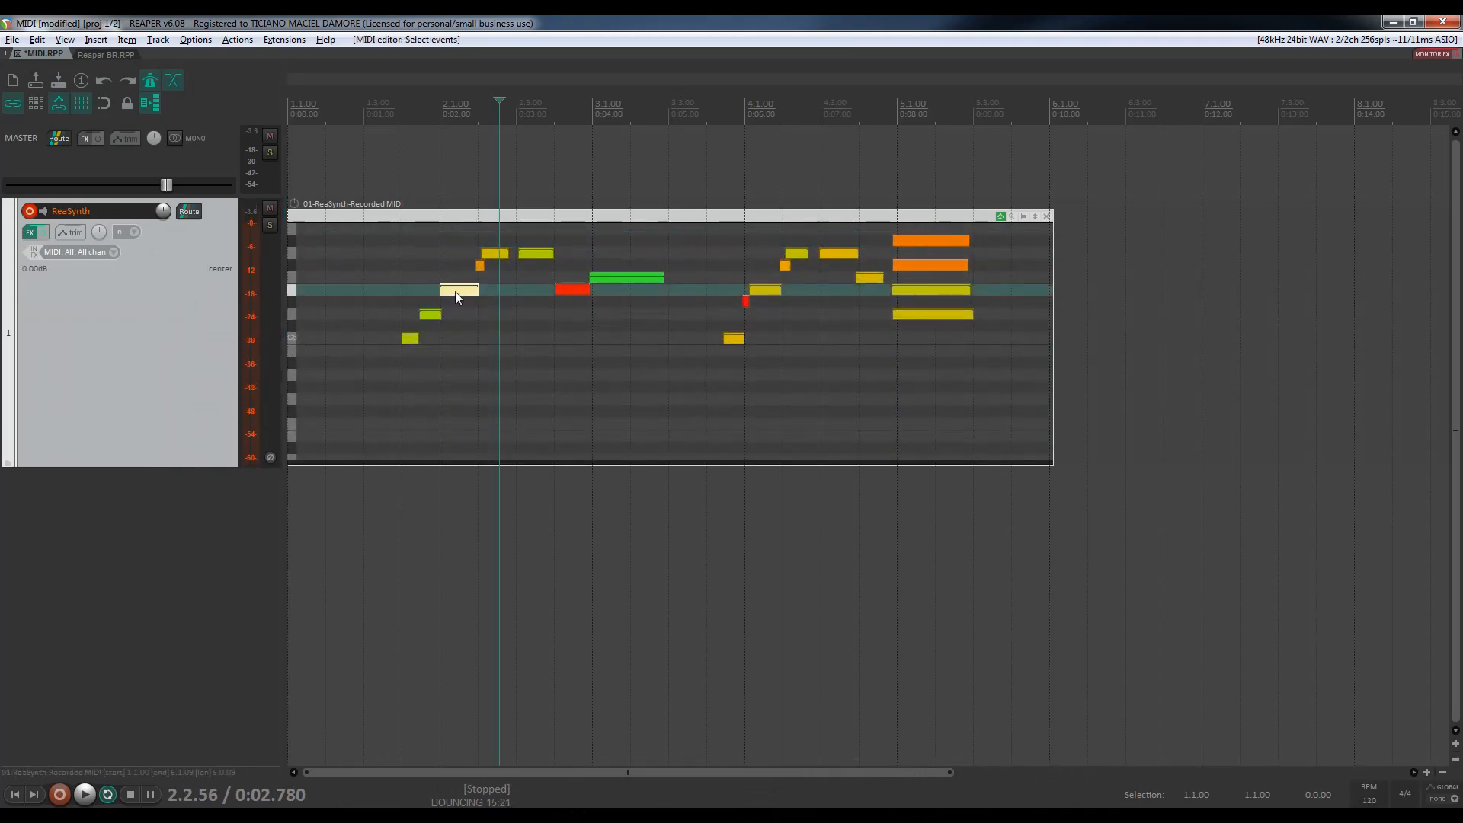
left_click_drag(455, 291, 460, 278)
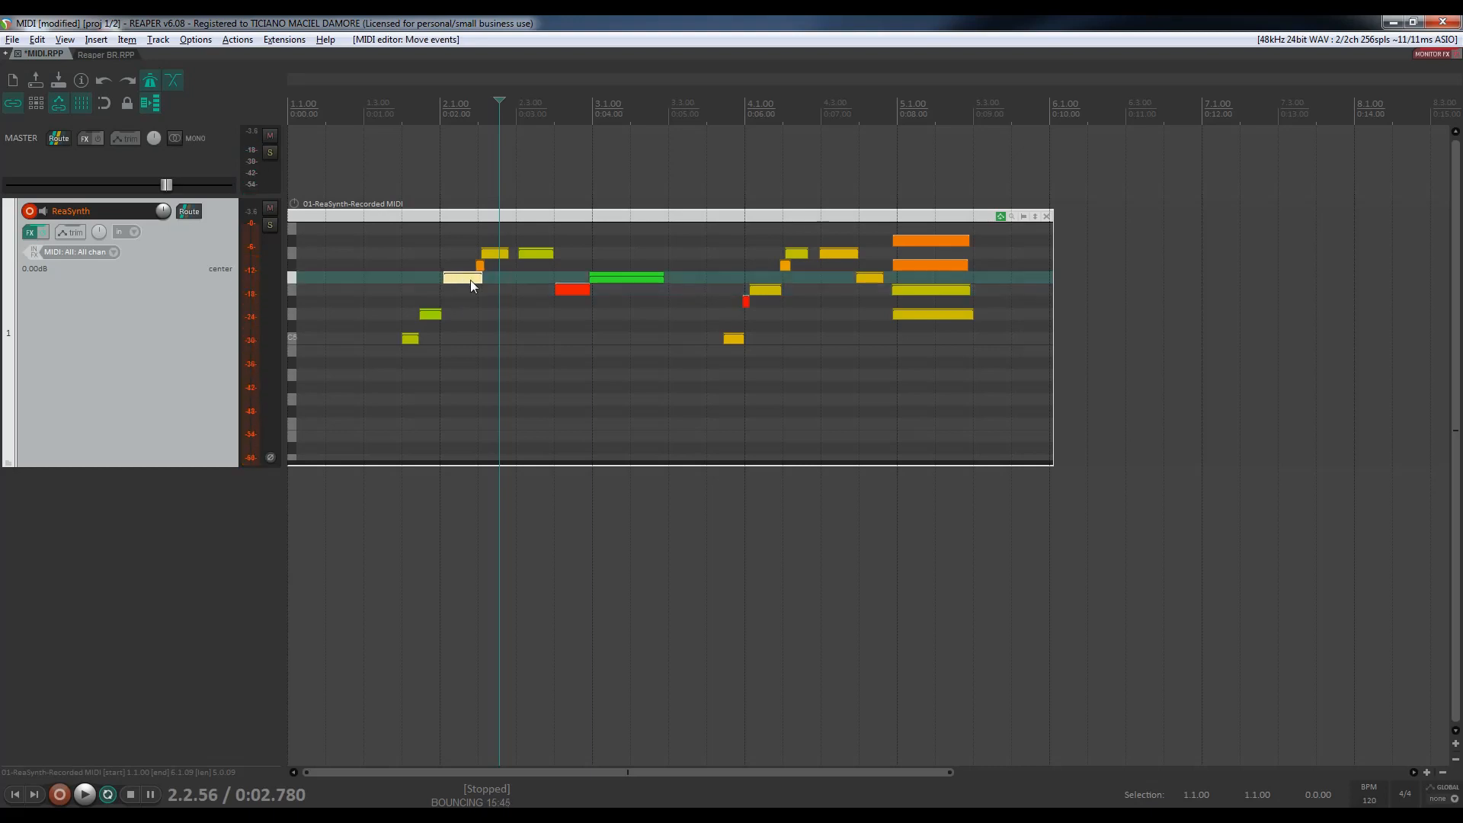
left_click(536, 301)
key("Escape")
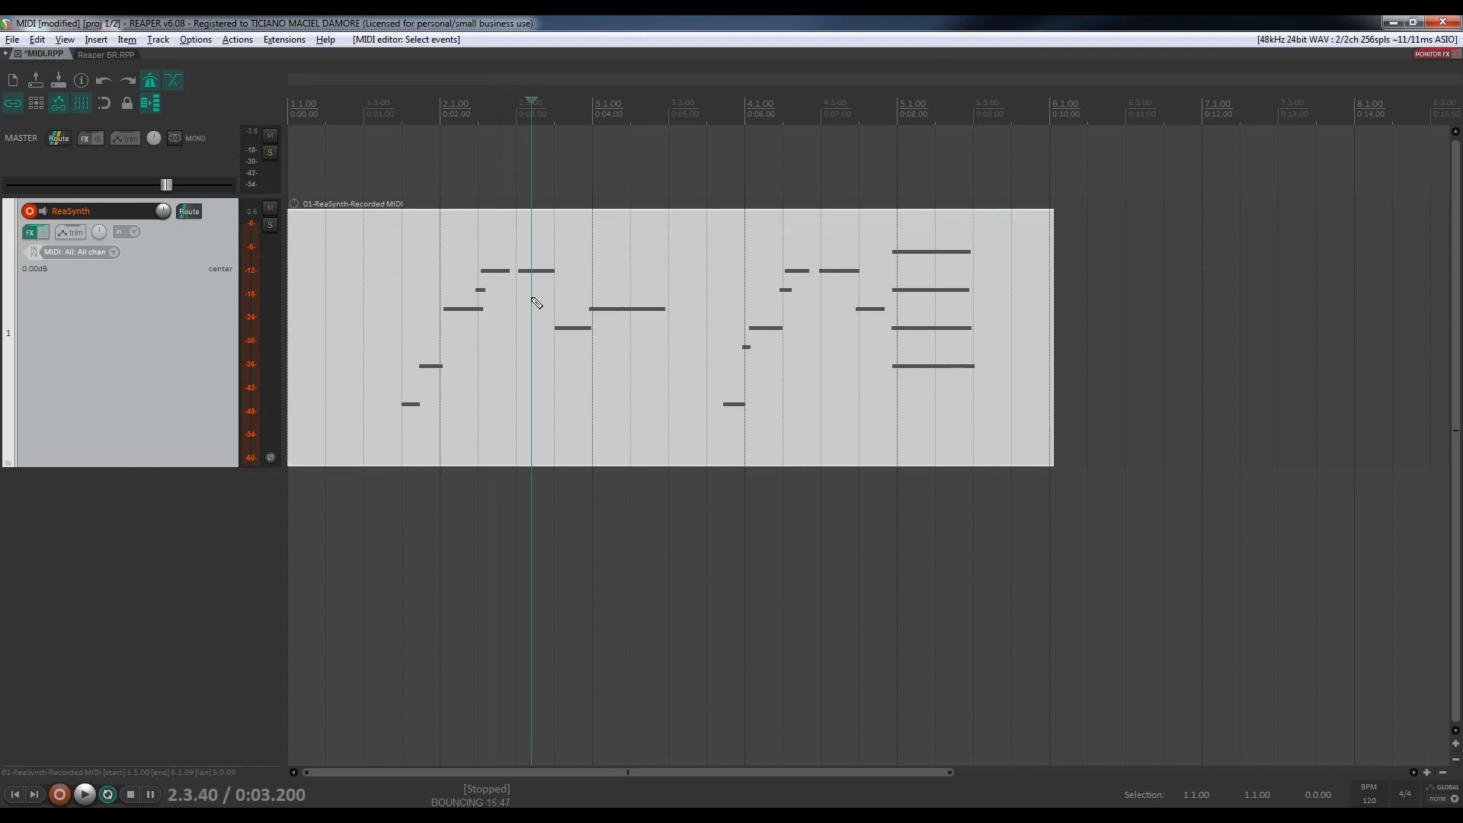
Open the recorded item in the MIDI editor and start quantizing the positions of all its notes to the grid.
right_click(532, 298)
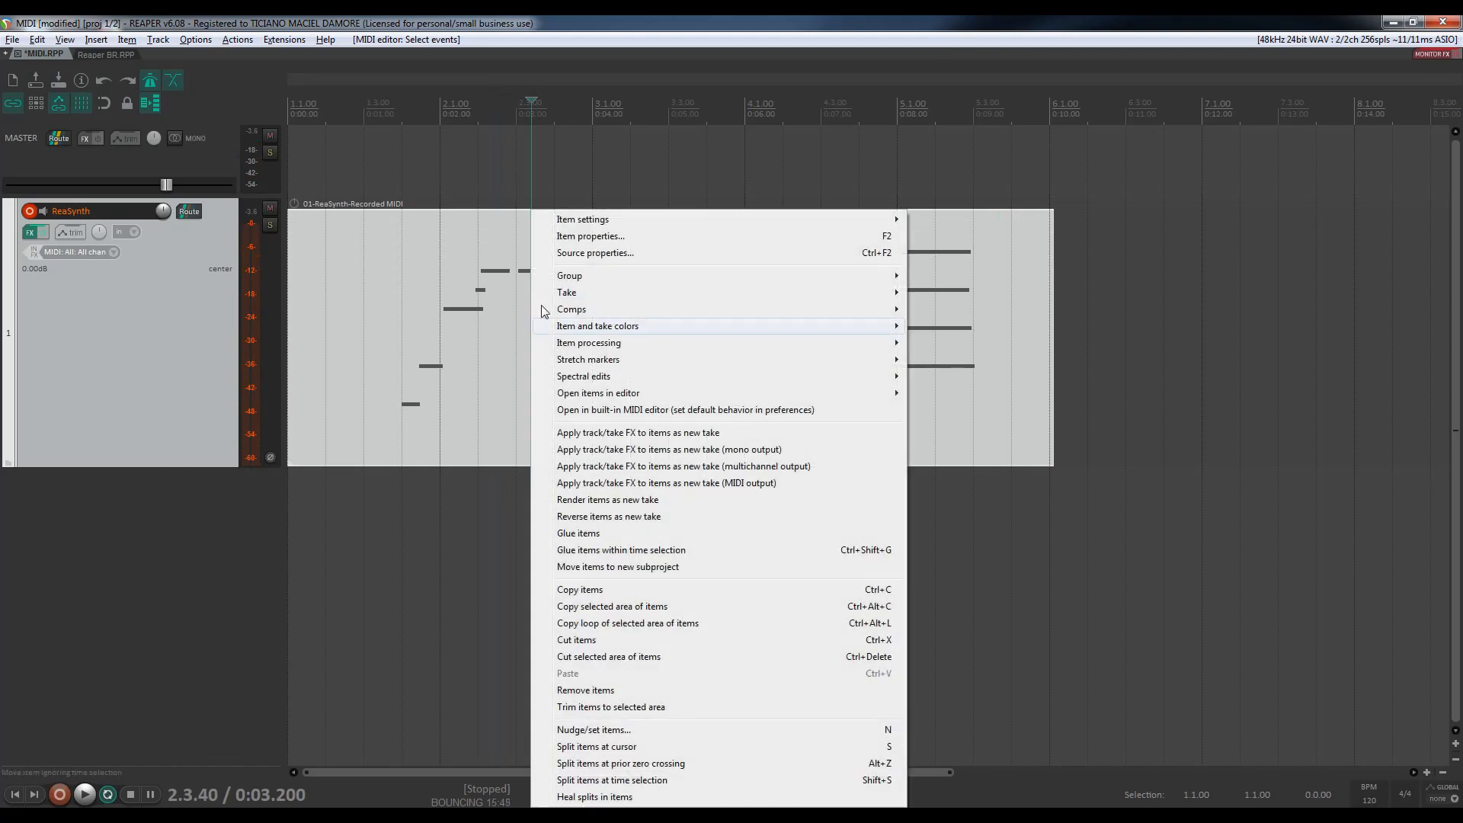
left_click(653, 411)
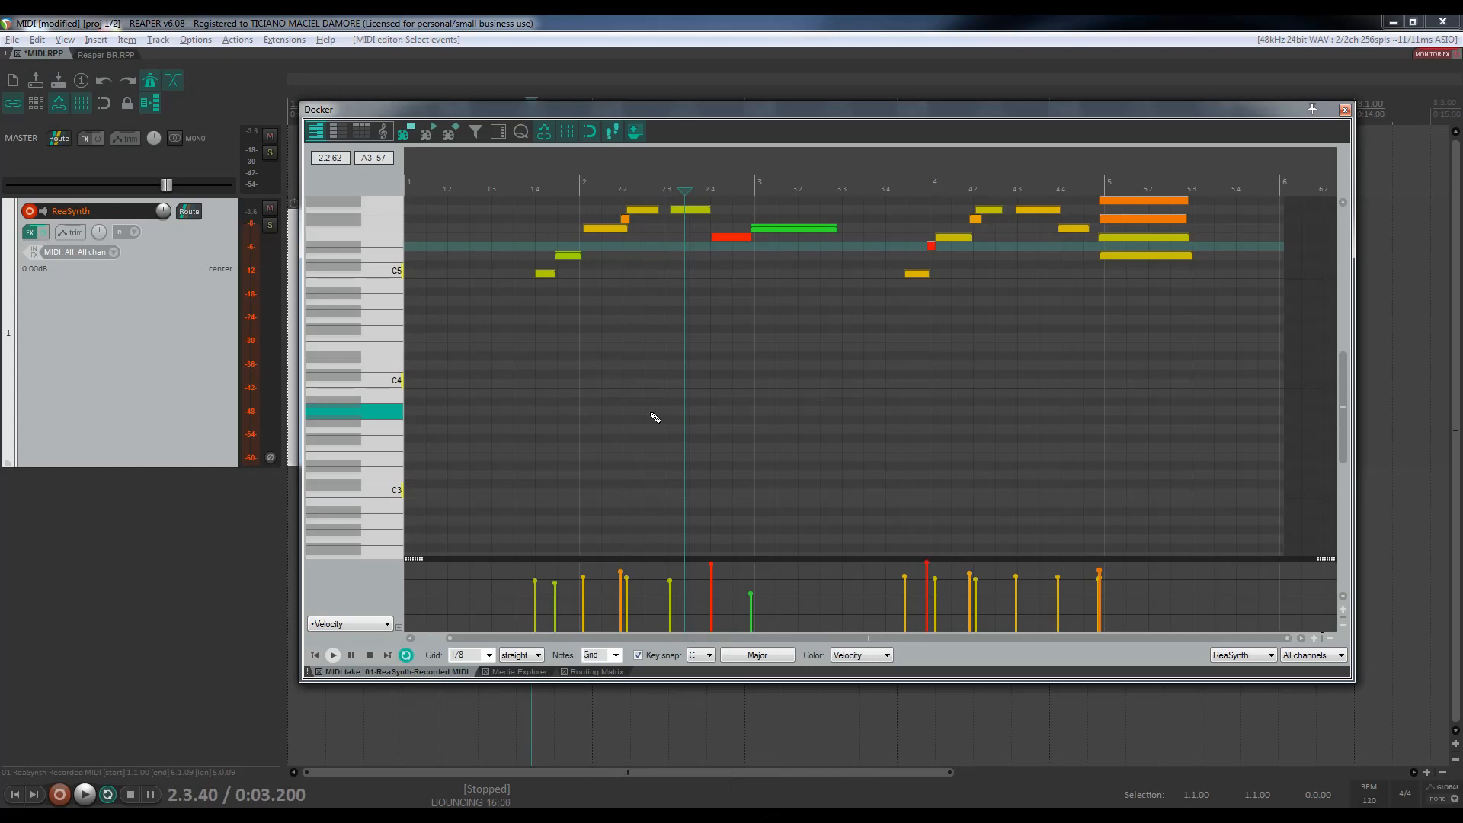
scroll(655, 418, "left", 1)
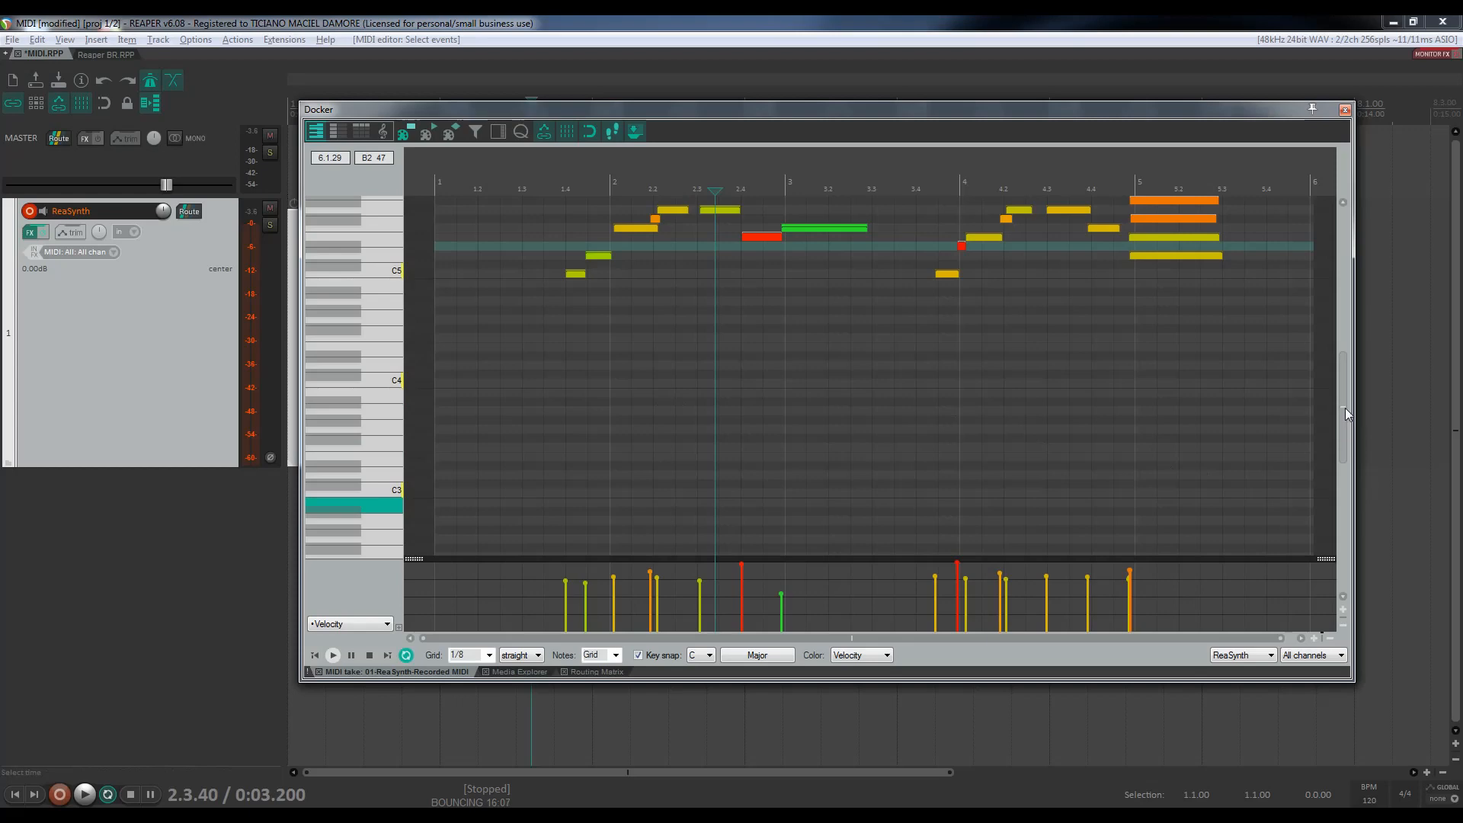
left_click_drag(1346, 408, 1347, 369)
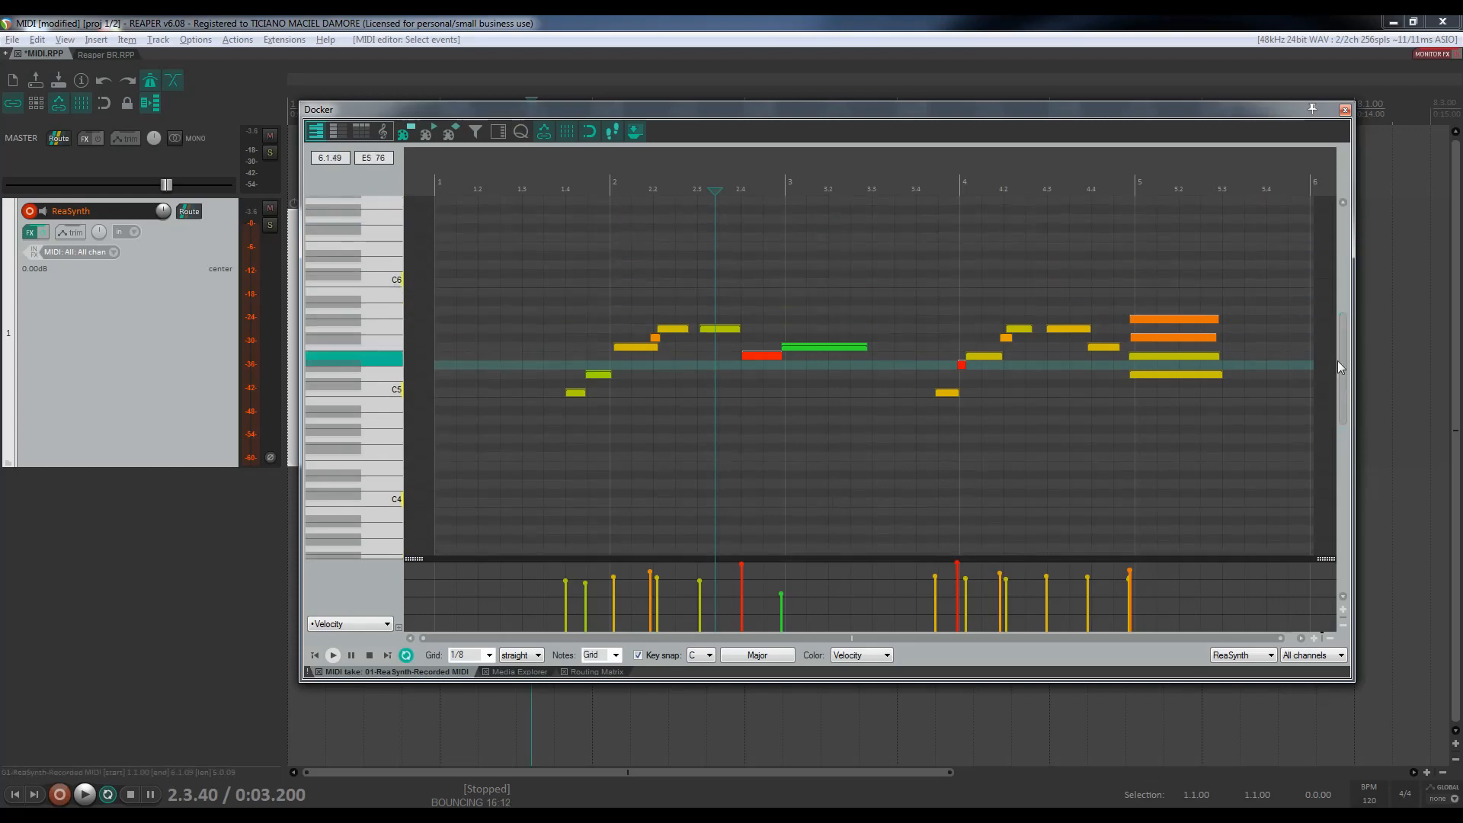
left_click(517, 136)
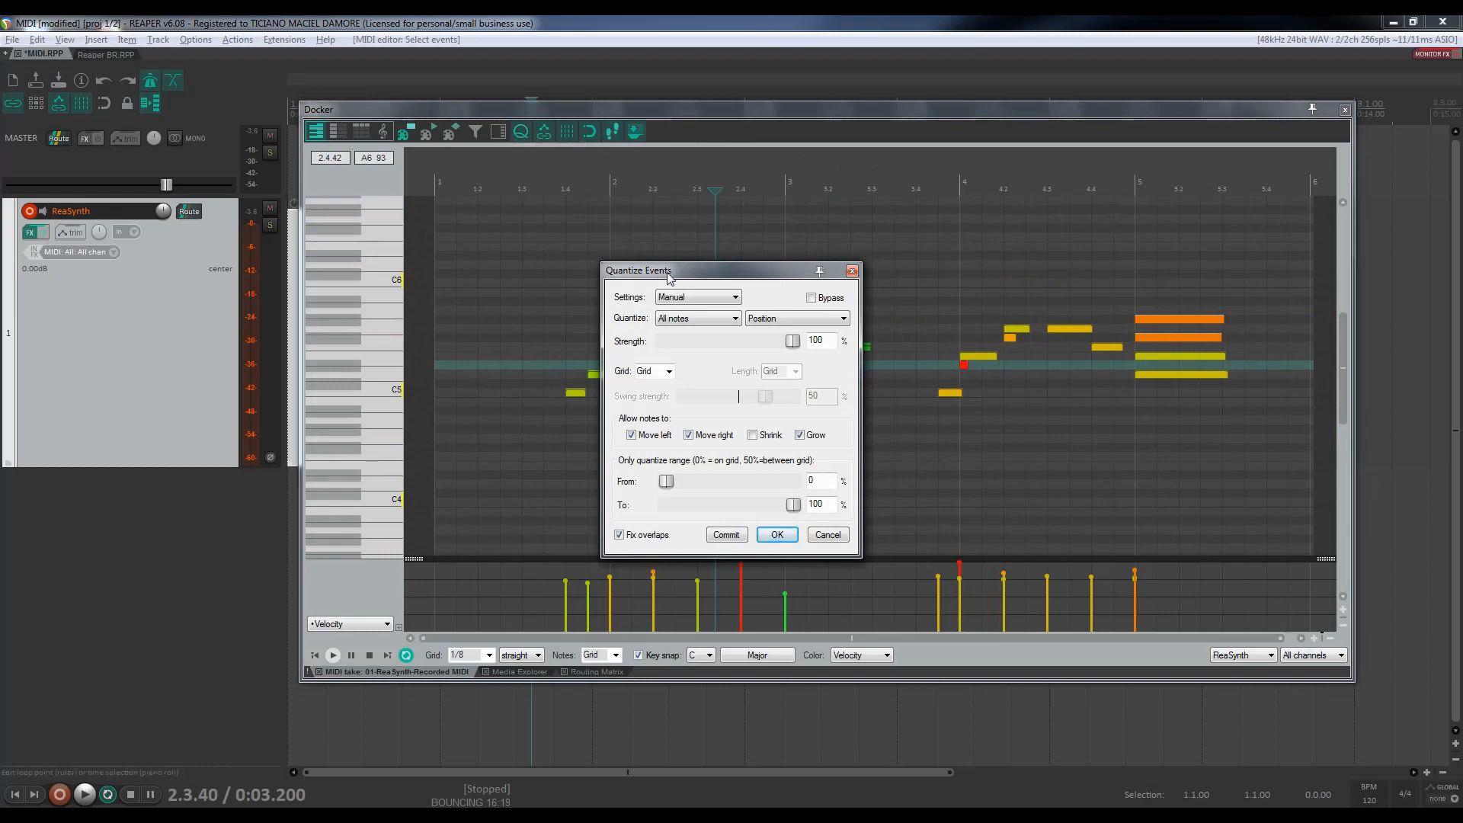
left_click_drag(694, 281, 760, 422)
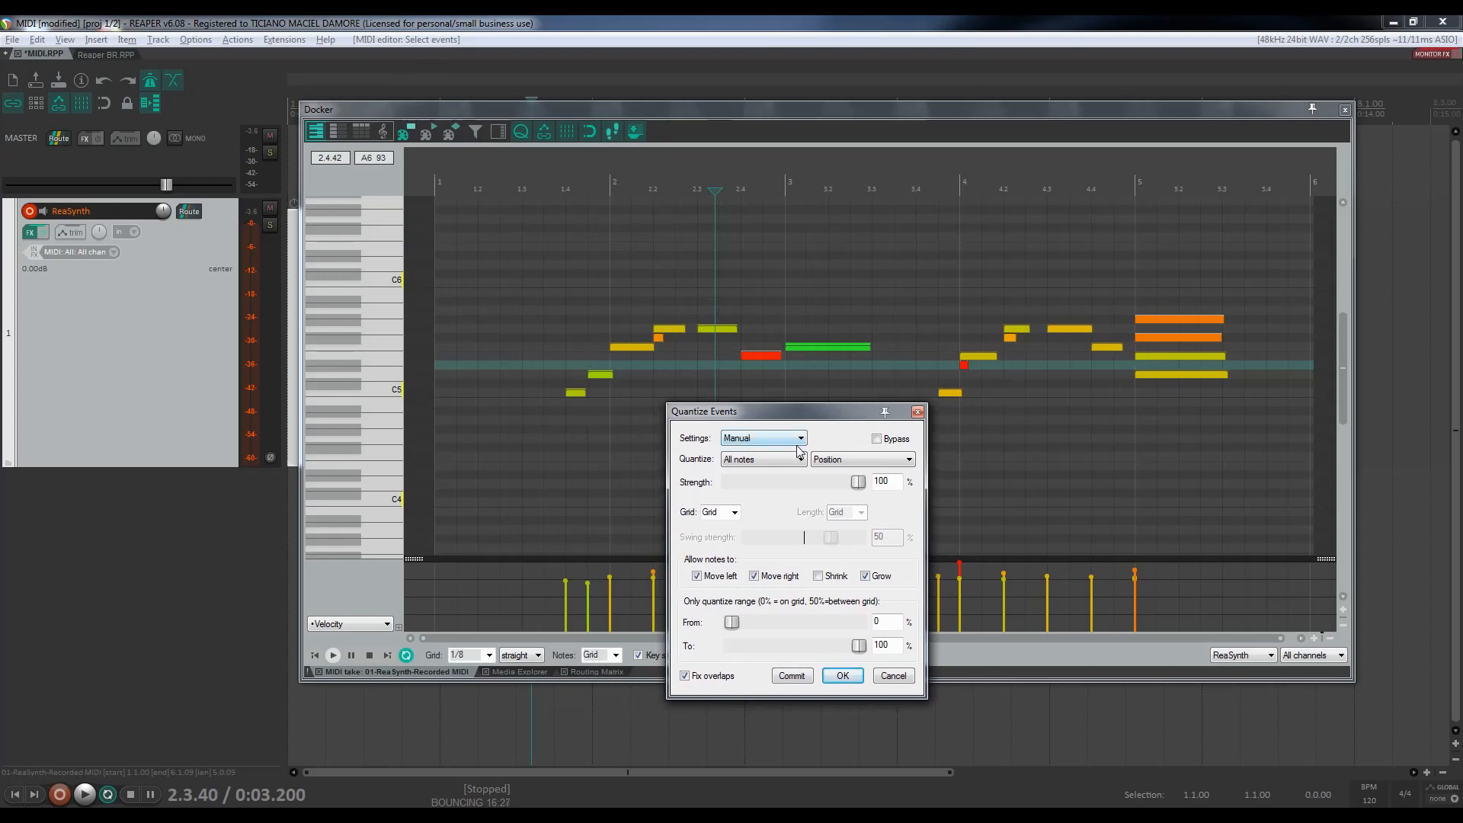
Compare the notes with quantization bypassed and active, and examine the available quantize grid values.
left_click(877, 439)
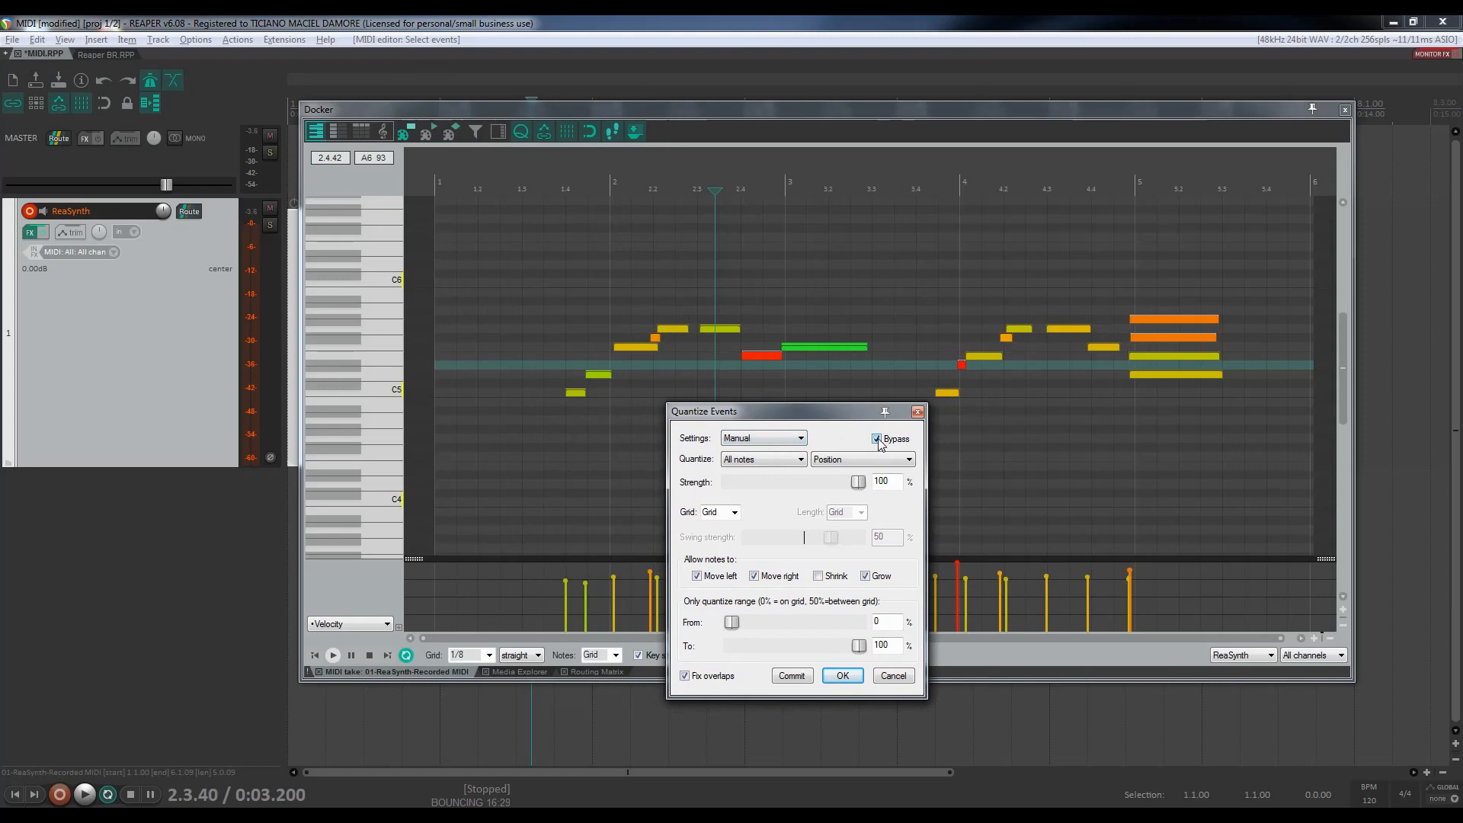
left_click(877, 439)
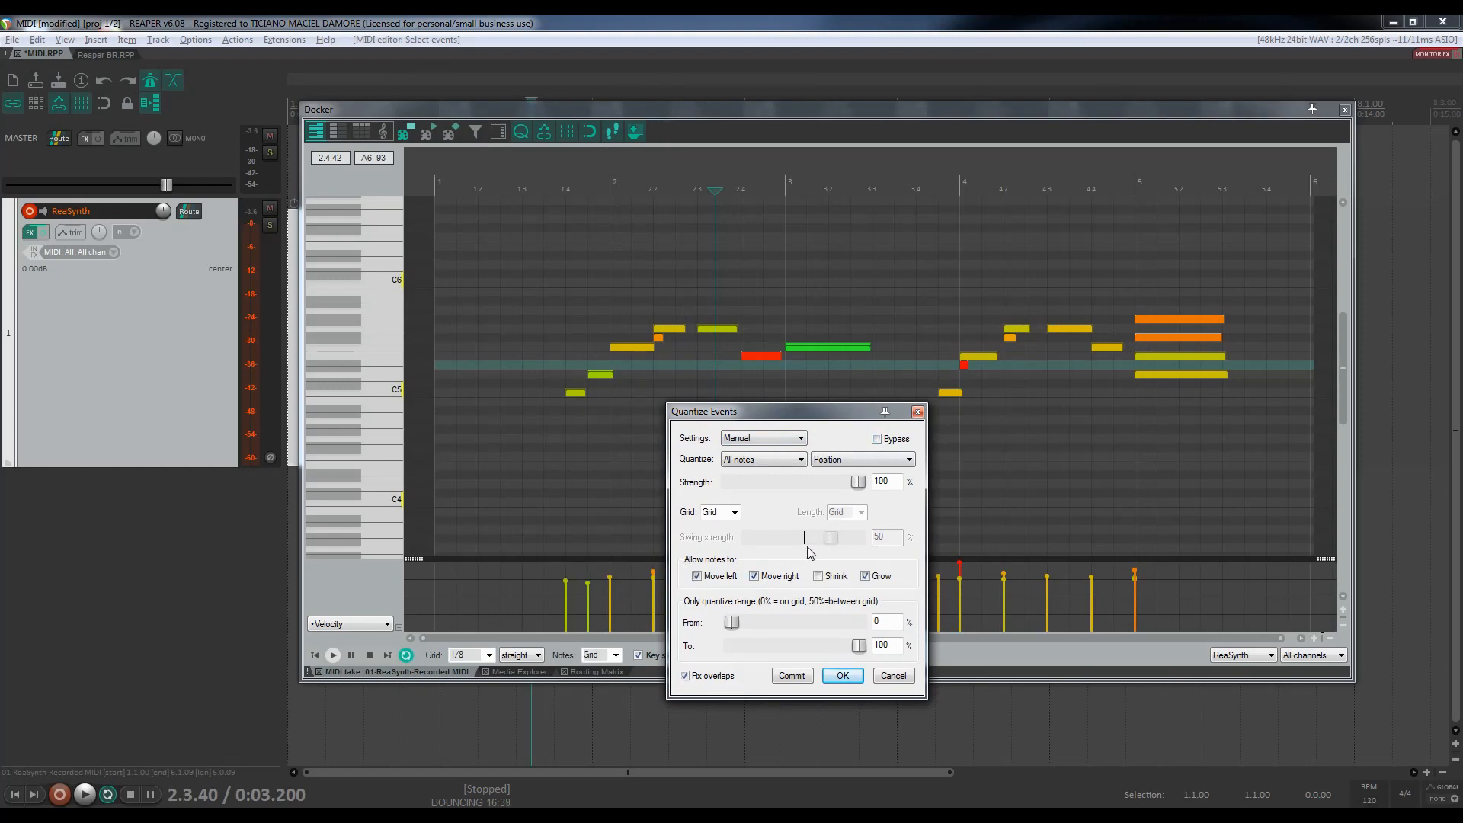
left_click(735, 513)
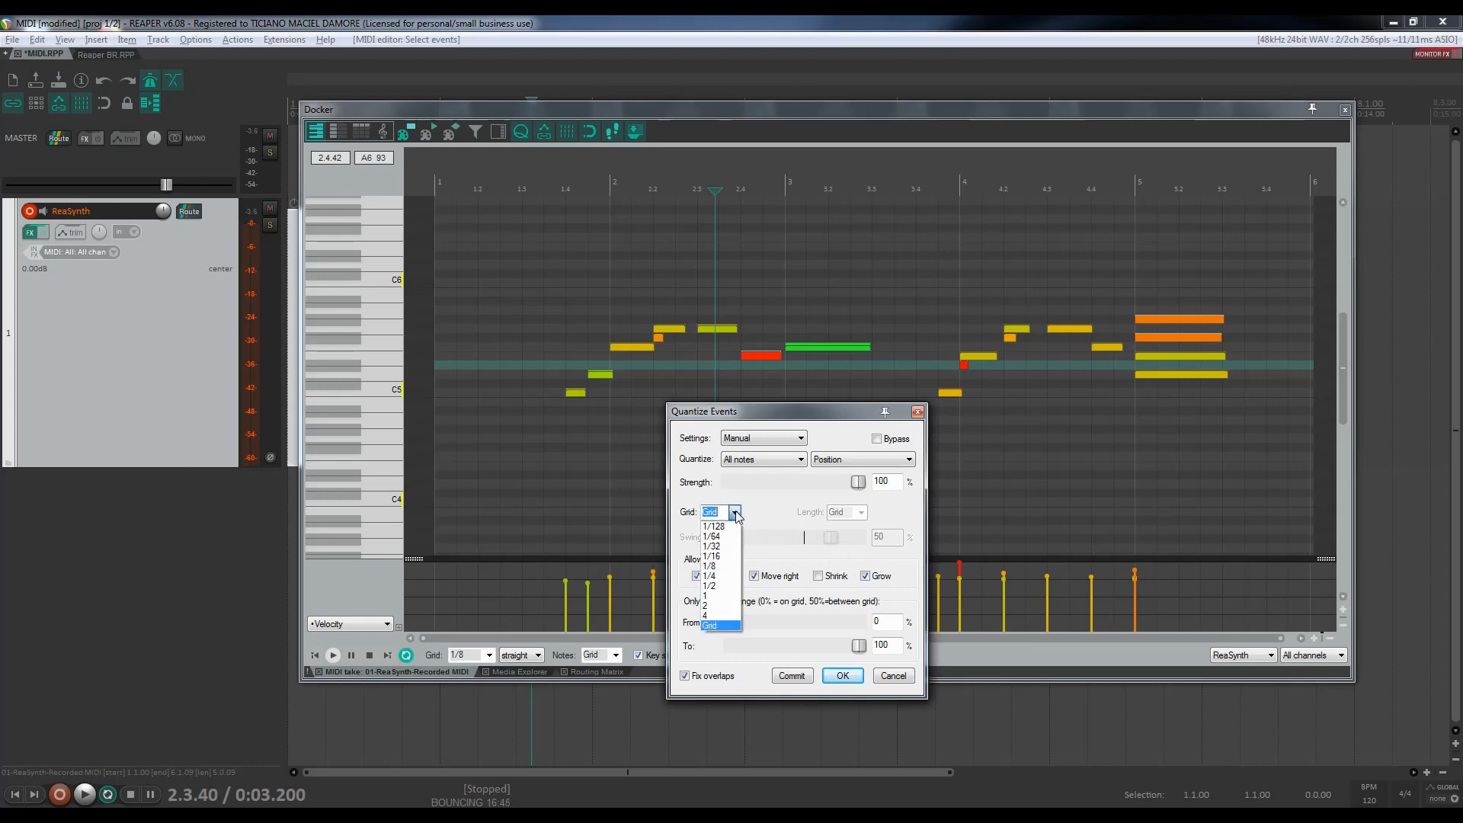
left_click(736, 515)
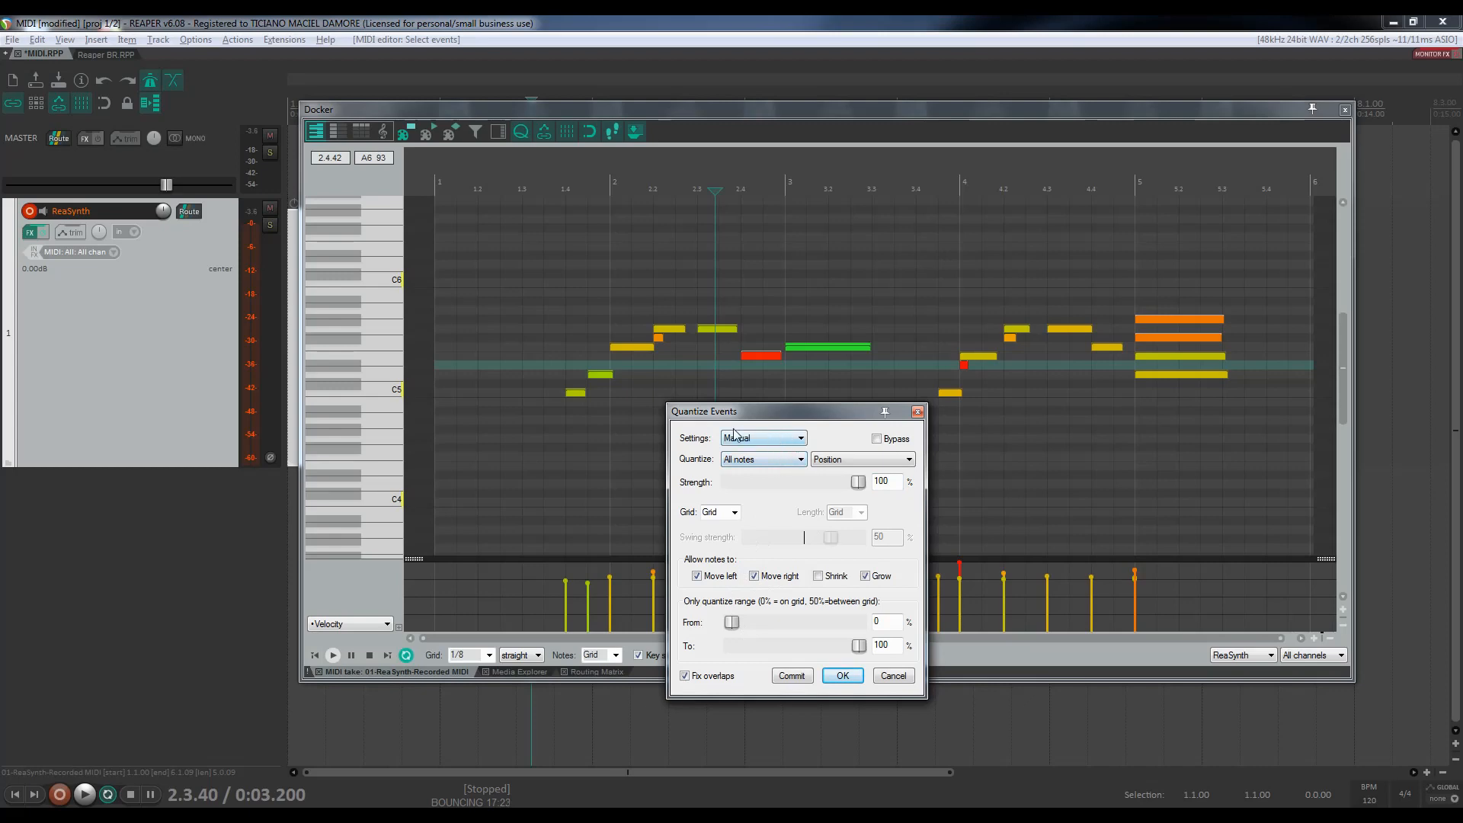
Switch the quantize settings to Use grid and back to Manual.
left_click(756, 439)
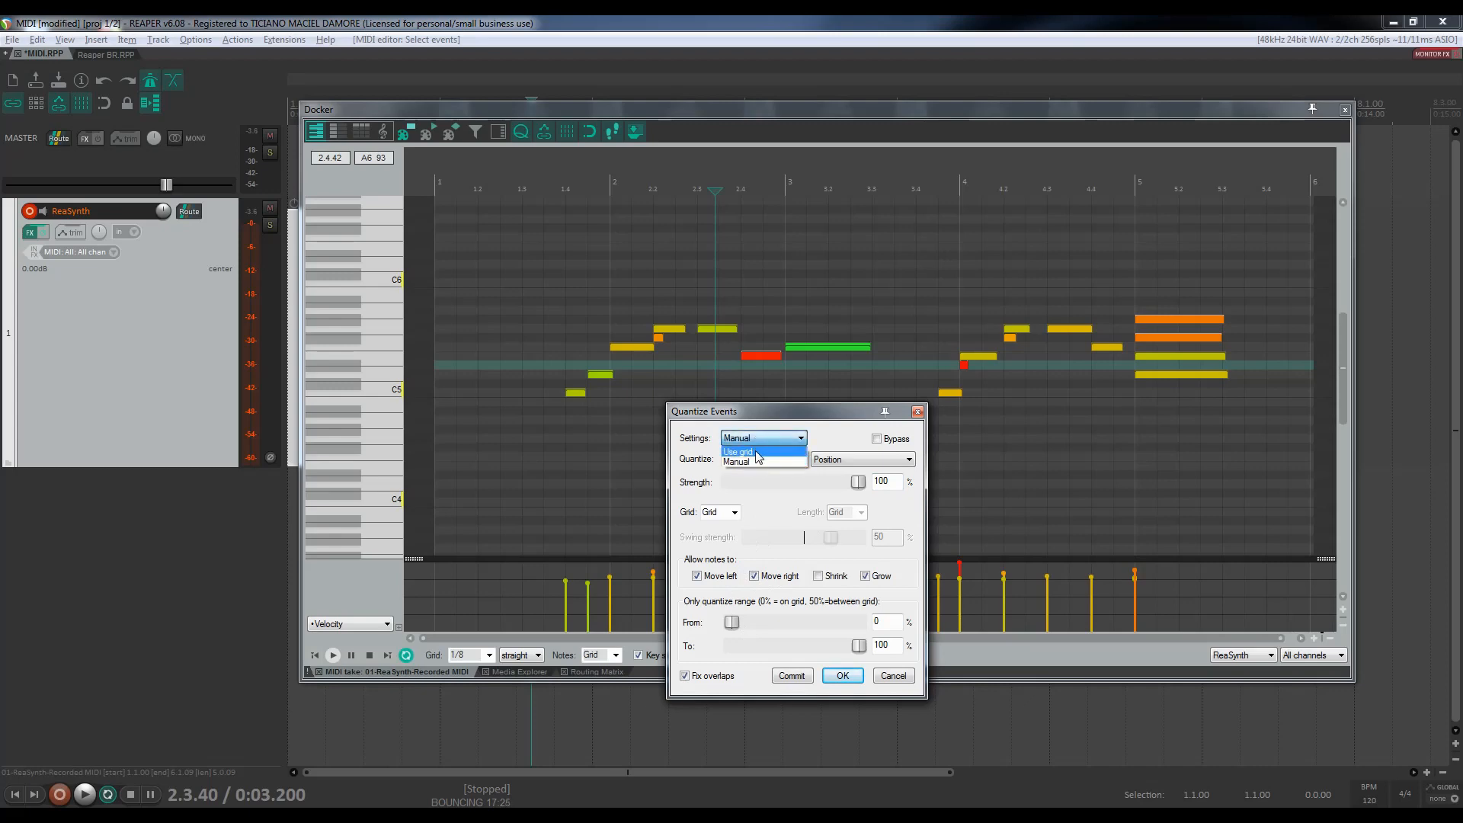
left_click(739, 452)
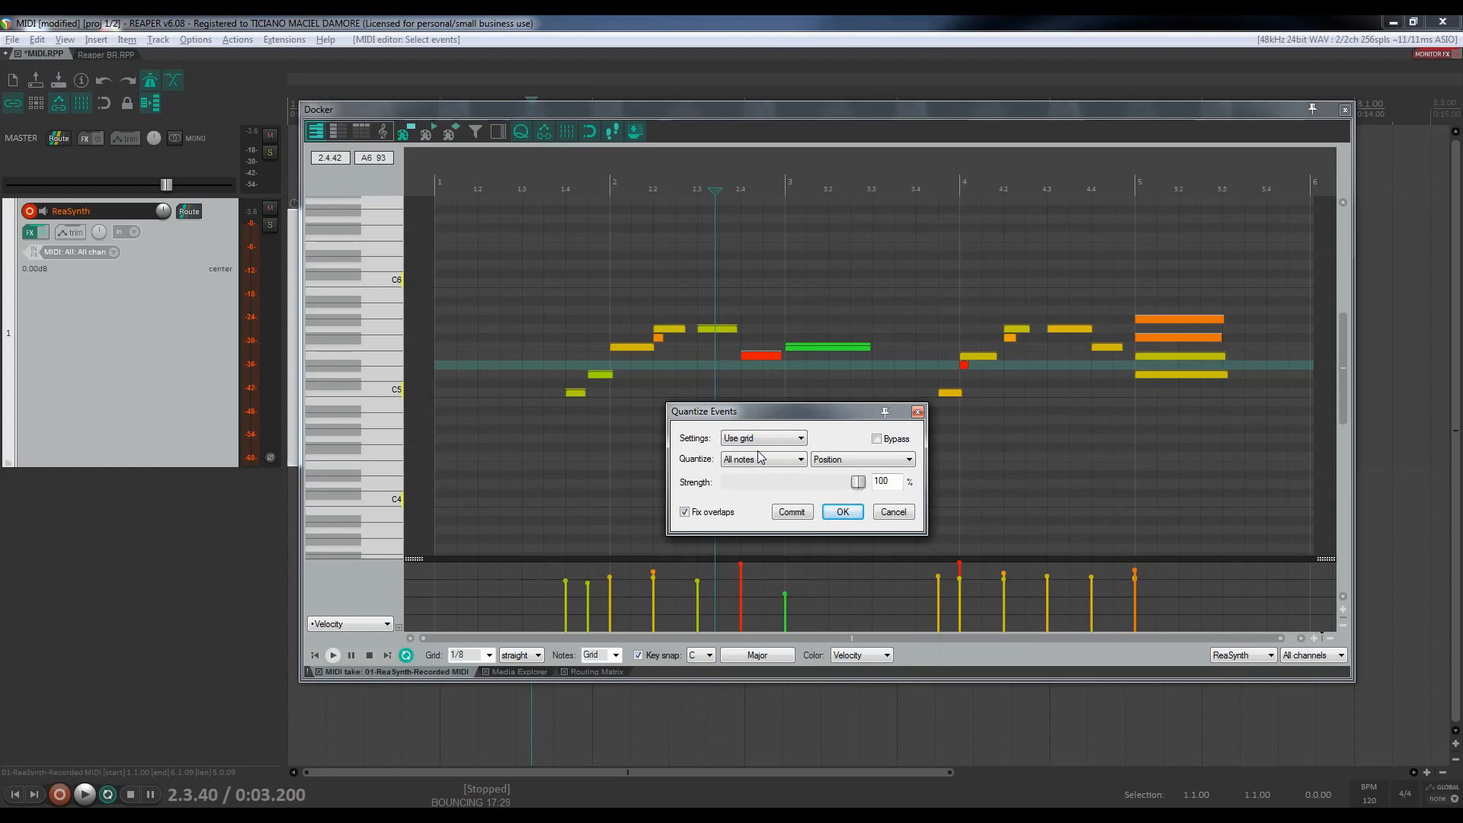
left_click(768, 439)
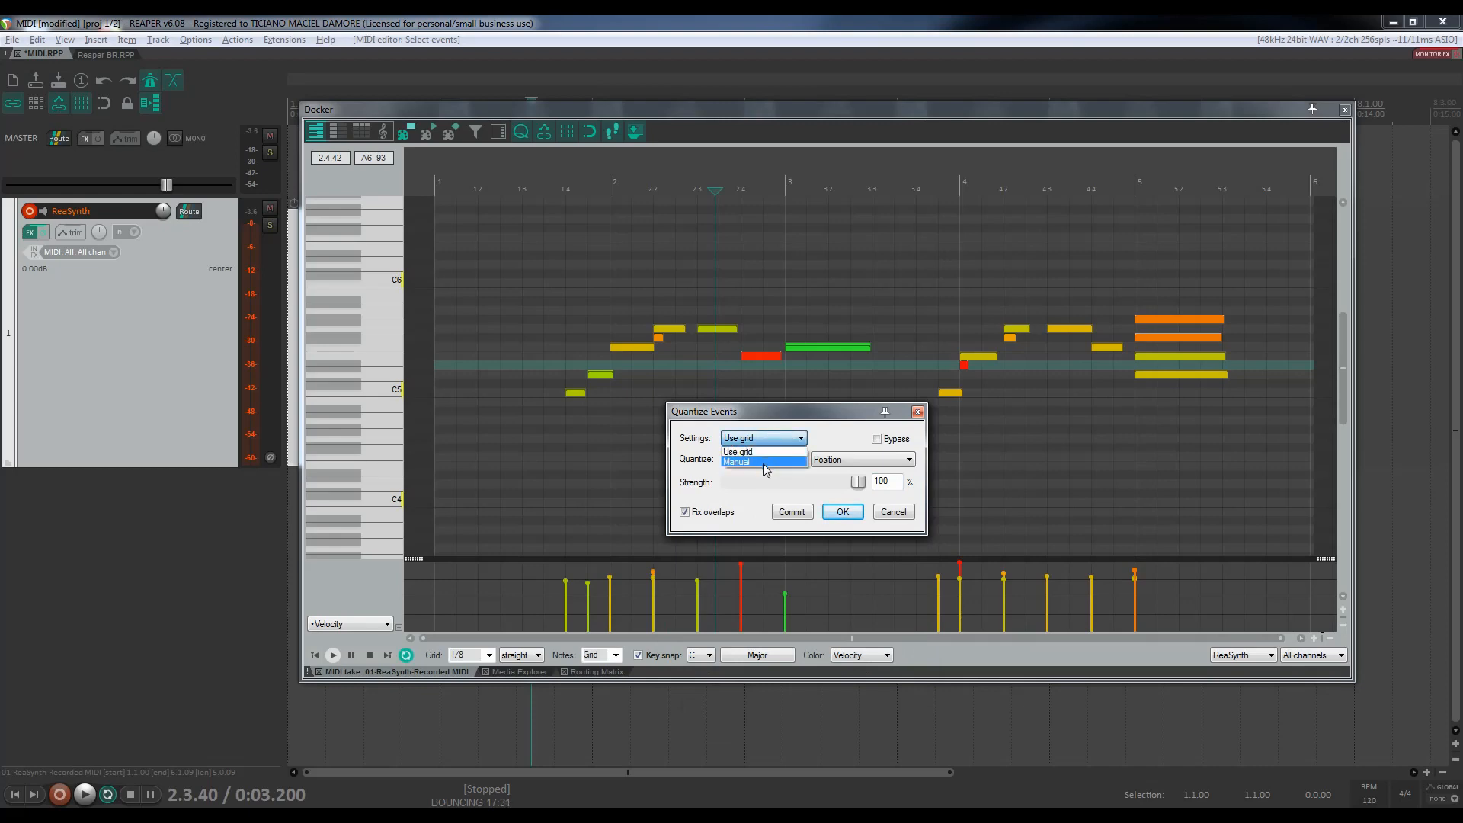
left_click(764, 463)
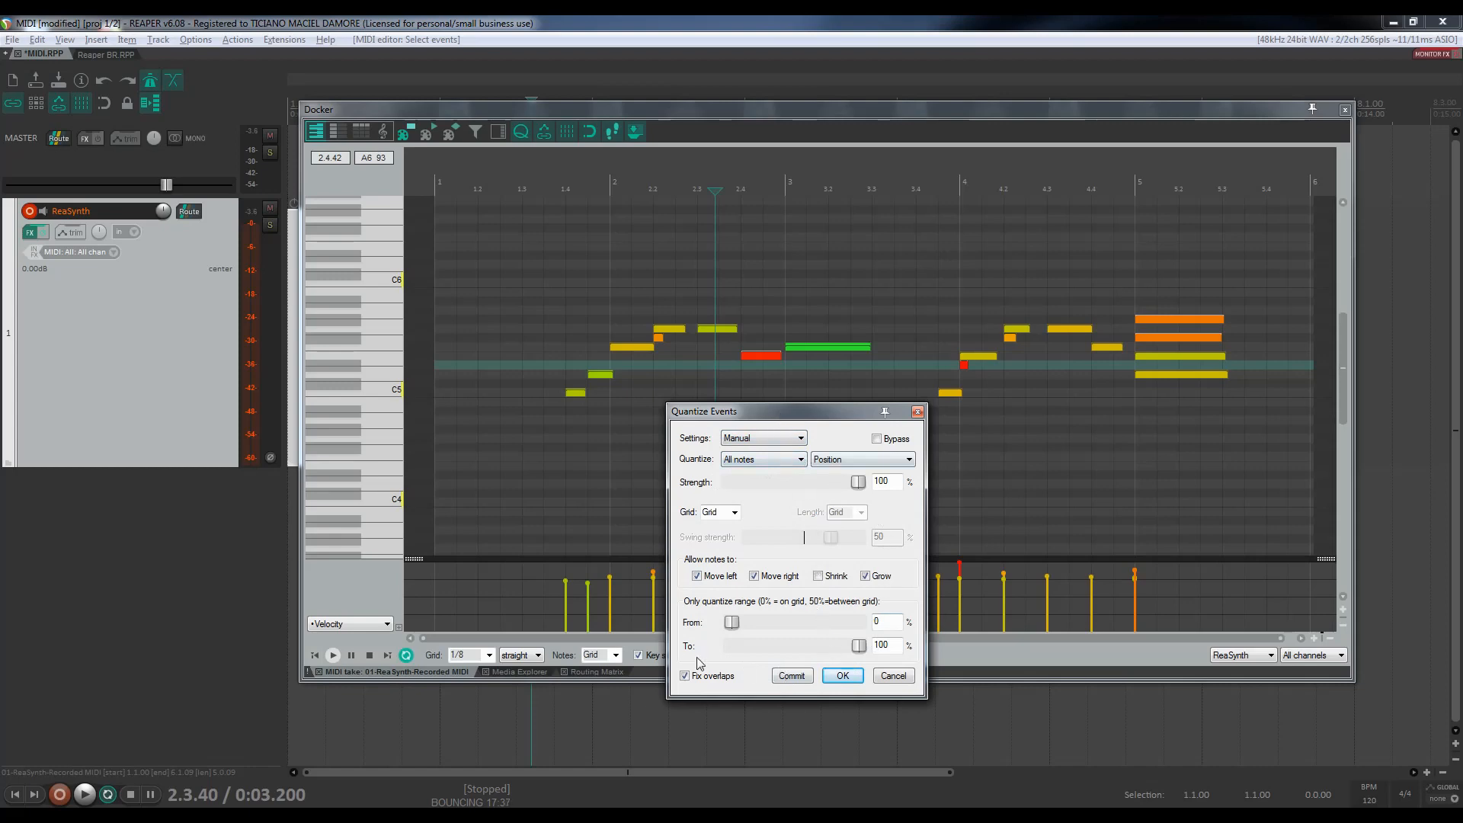
Commit the quantization of all notes at 100% strength and play the result from 1.4.00.
left_click(789, 677)
left_click(842, 675)
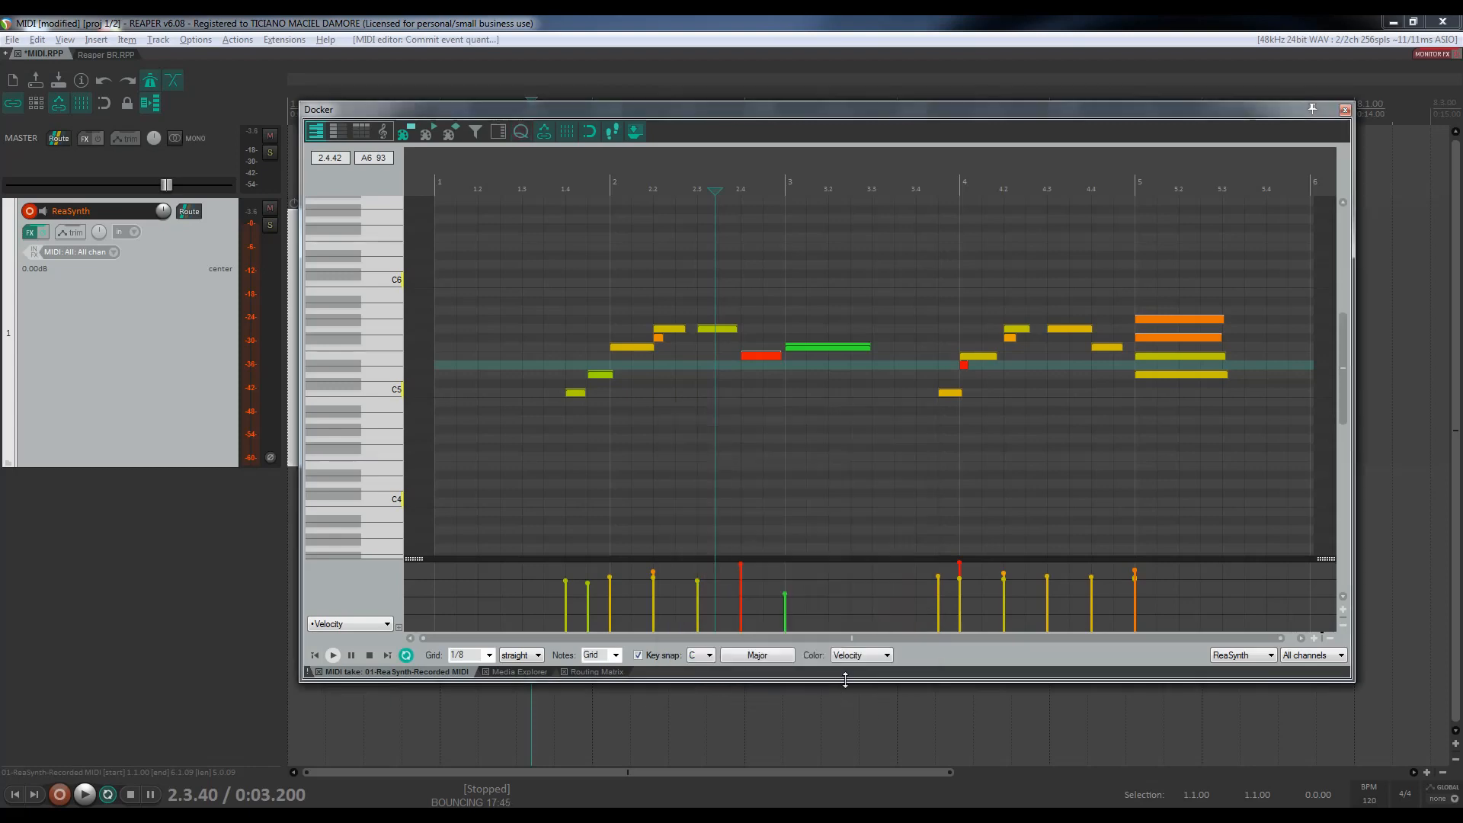
left_click(557, 181)
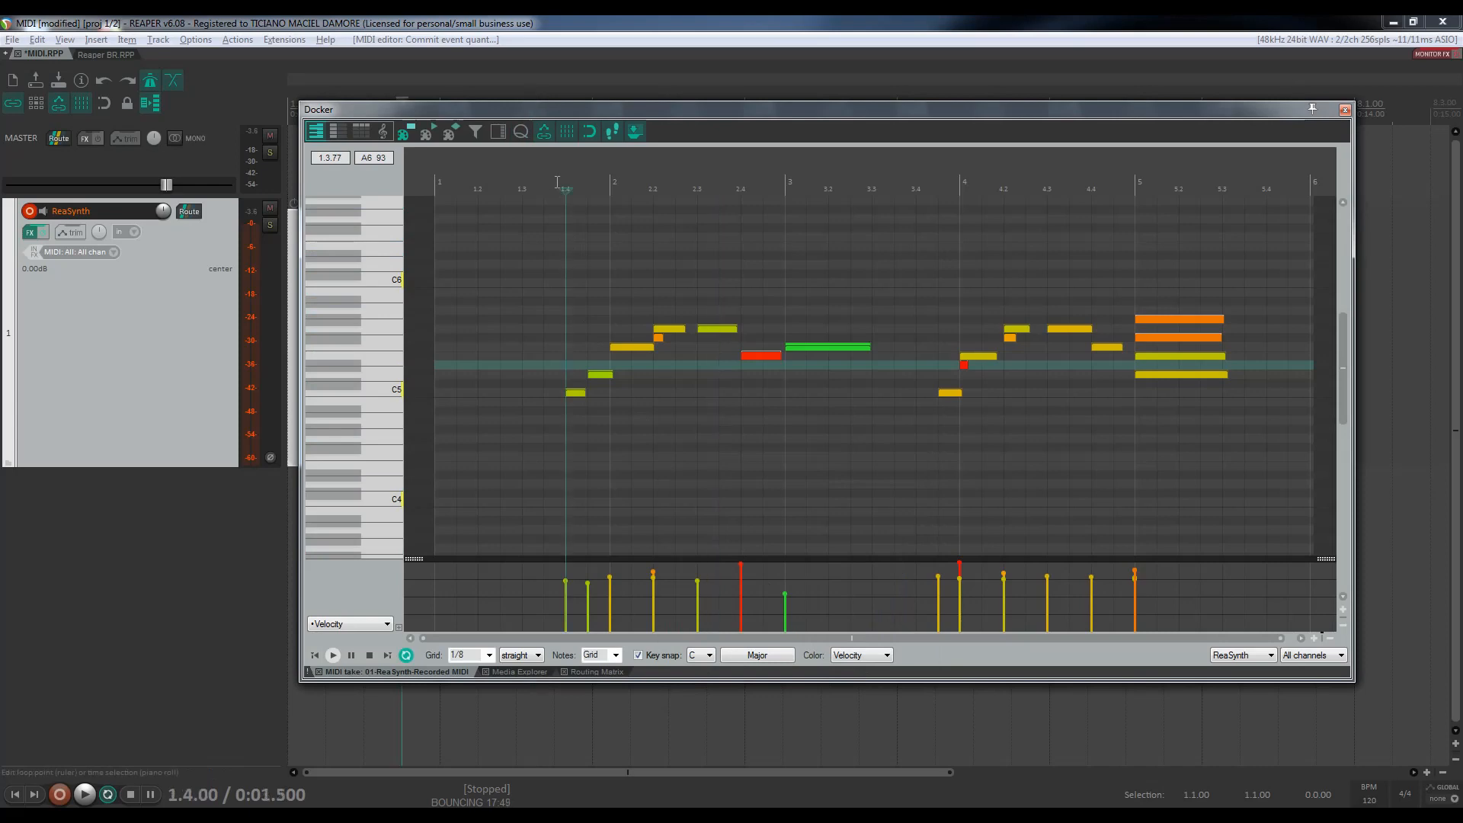
key("space")
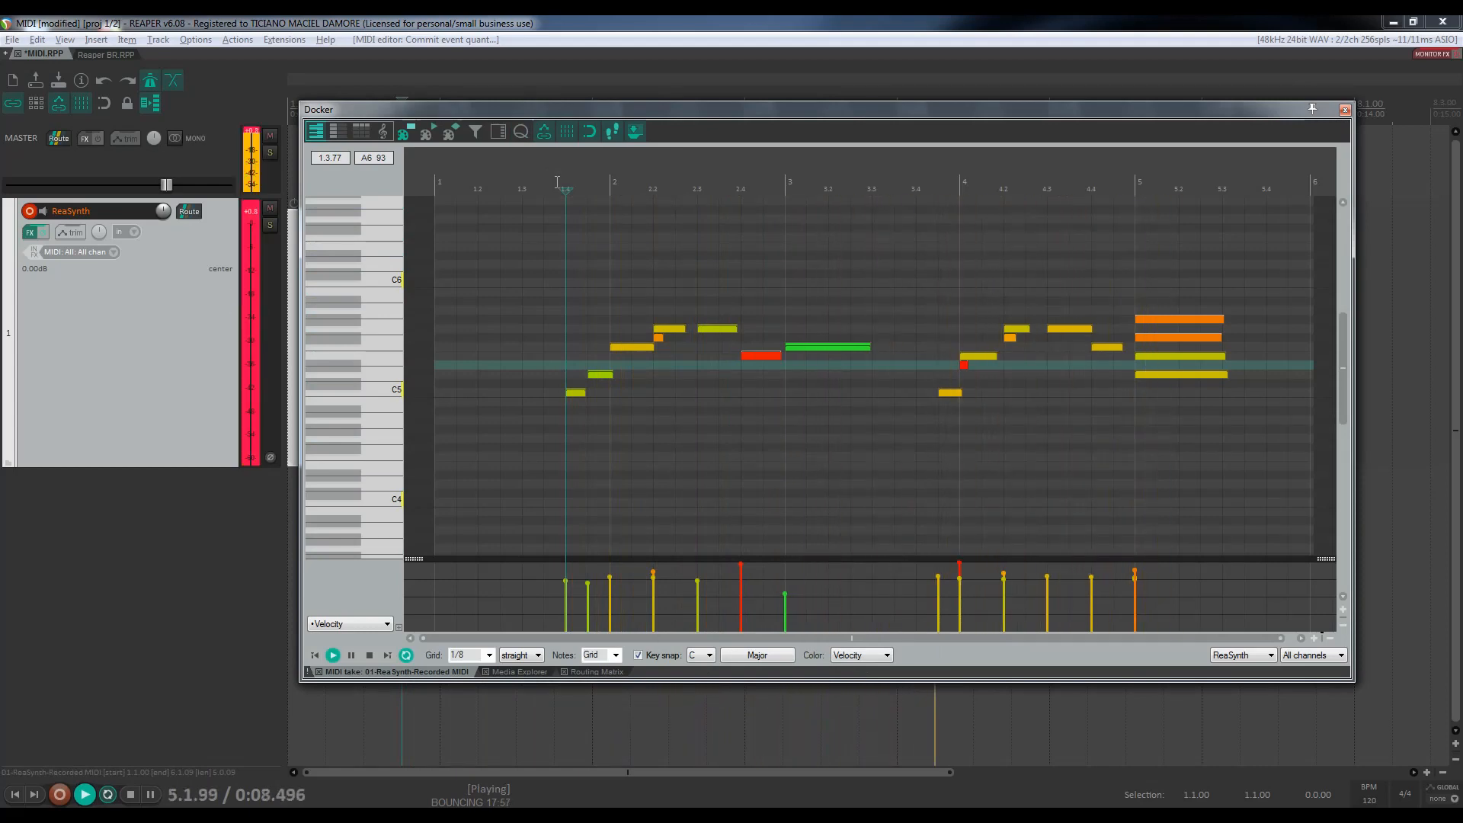
key("space")
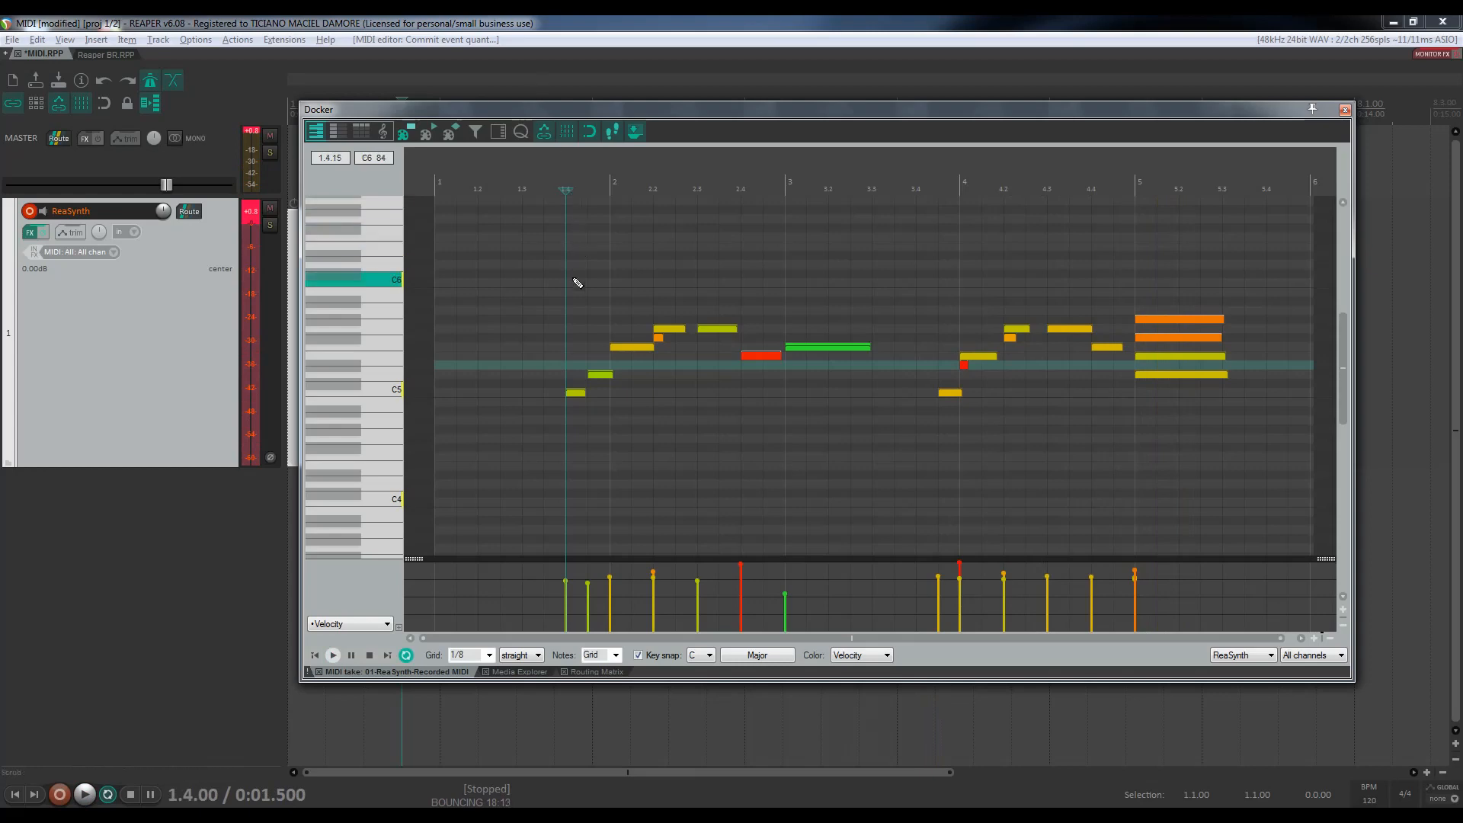
Mute the long F5 note at measure 3 and view the take in musical notation.
right_click(851, 349)
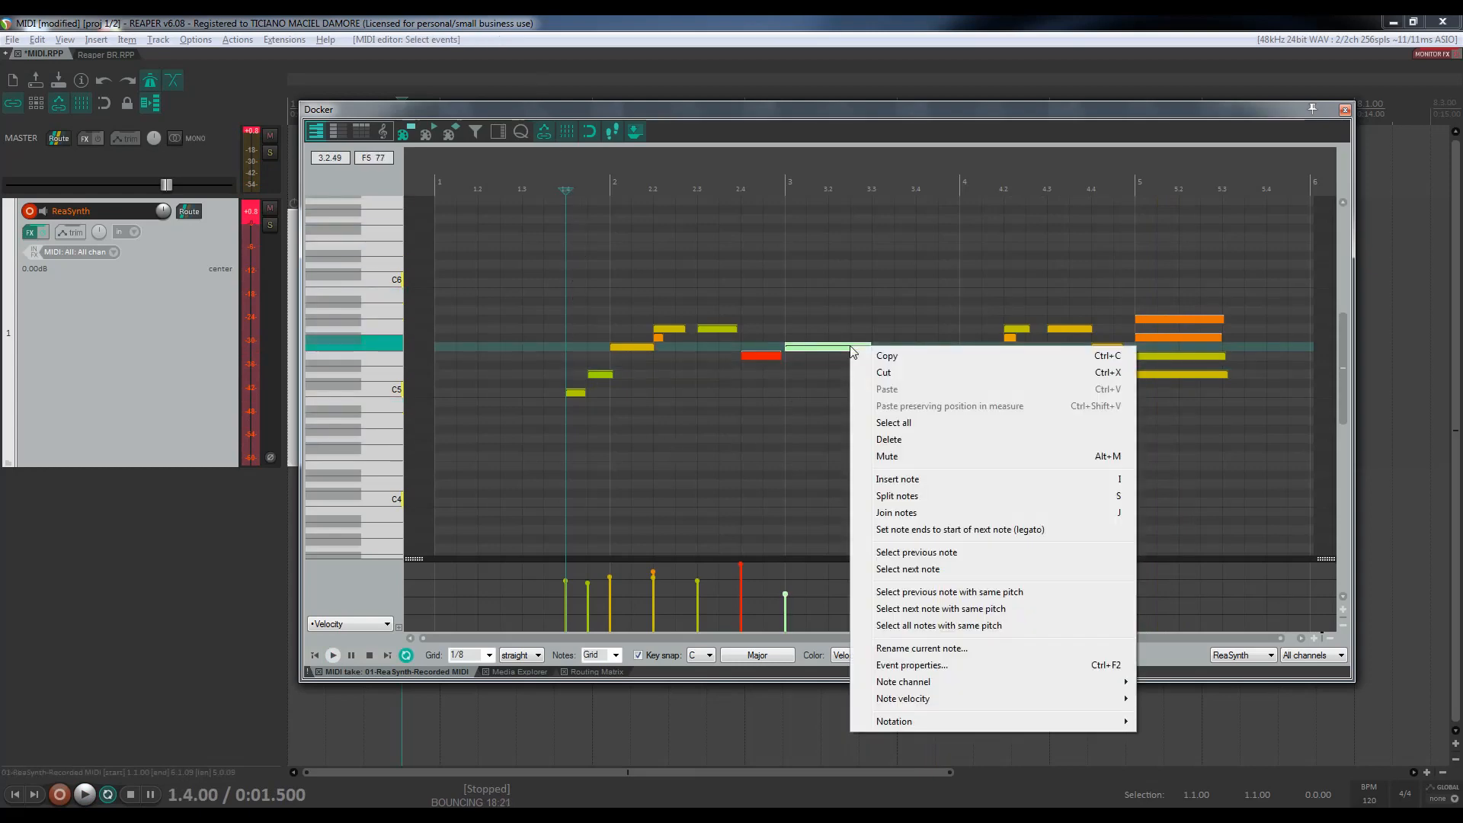
left_click(905, 457)
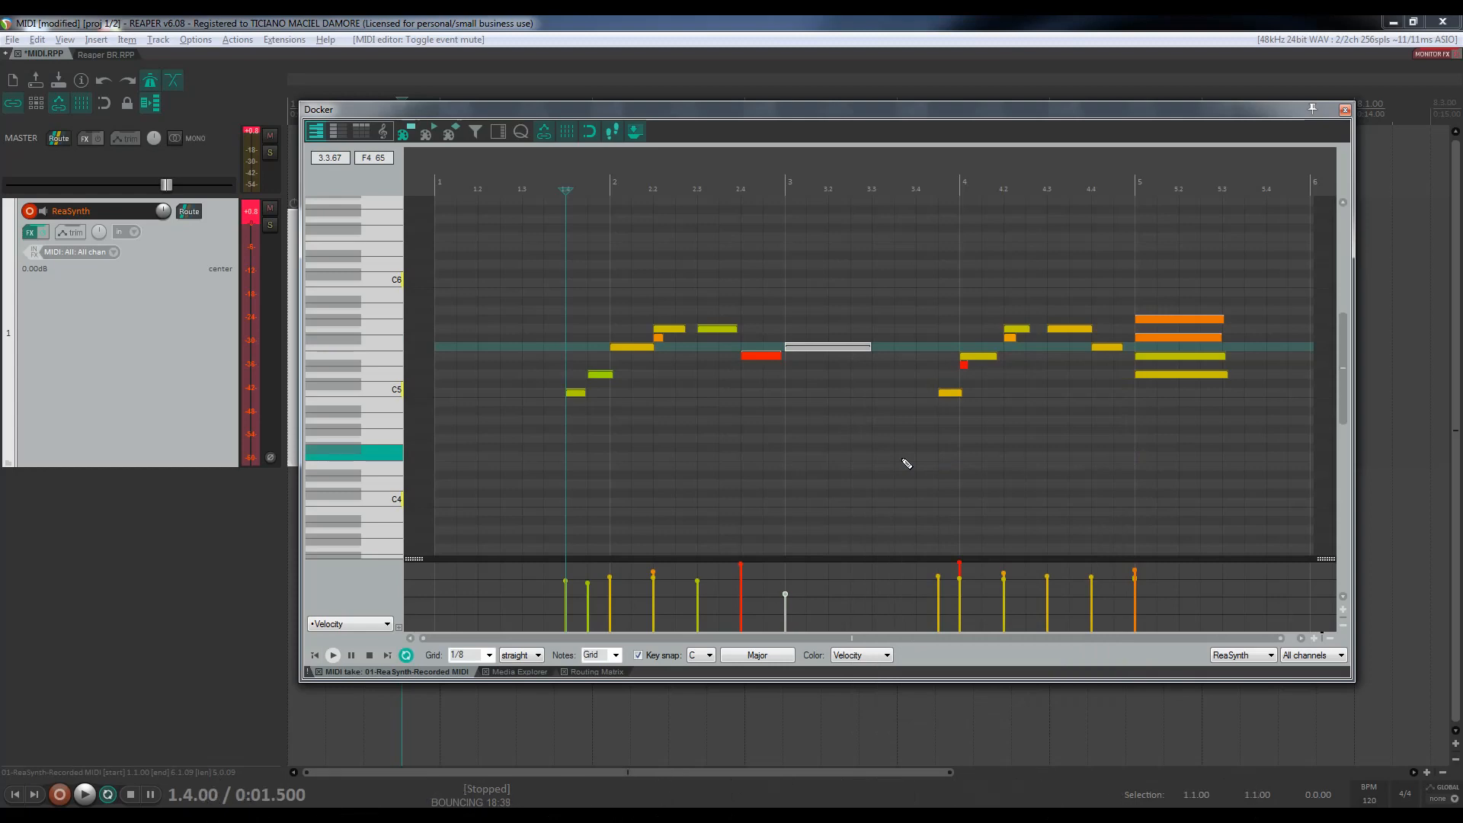
left_click(384, 134)
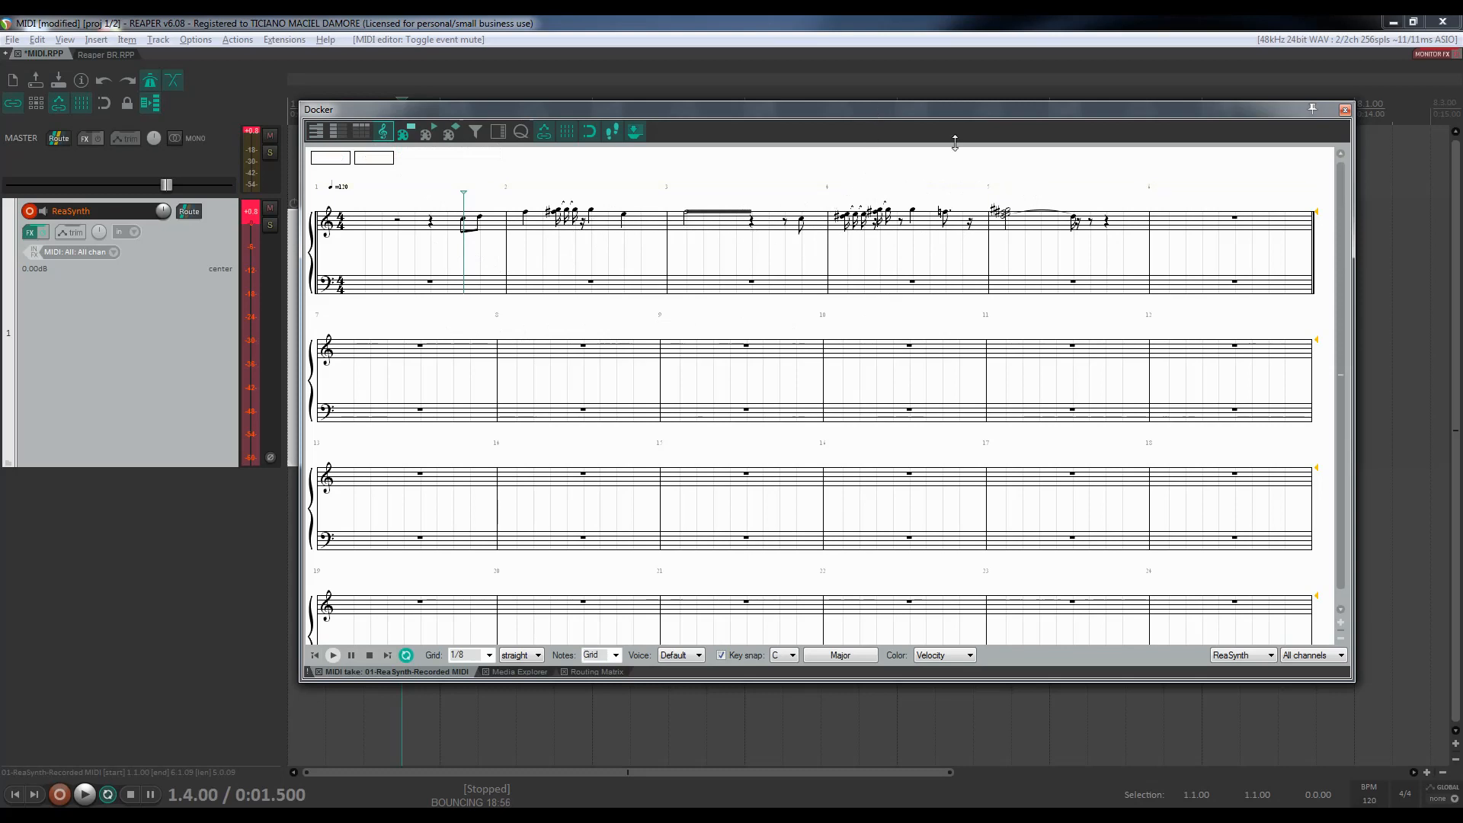
left_click(1344, 109)
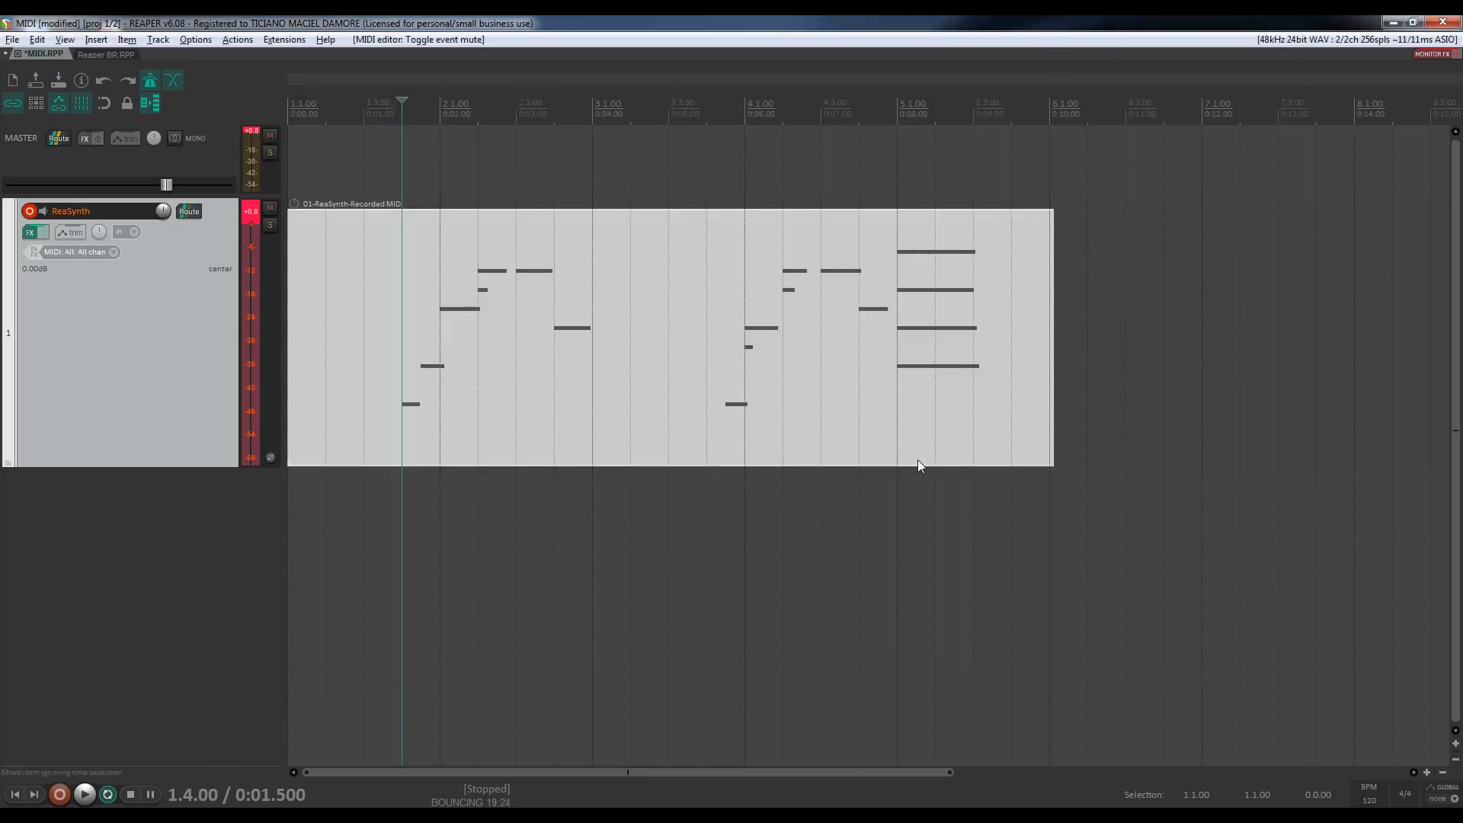
Insert a new MIDI item on the ReaSynth track at 6.4.50, after the recorded item.
left_click(1184, 309)
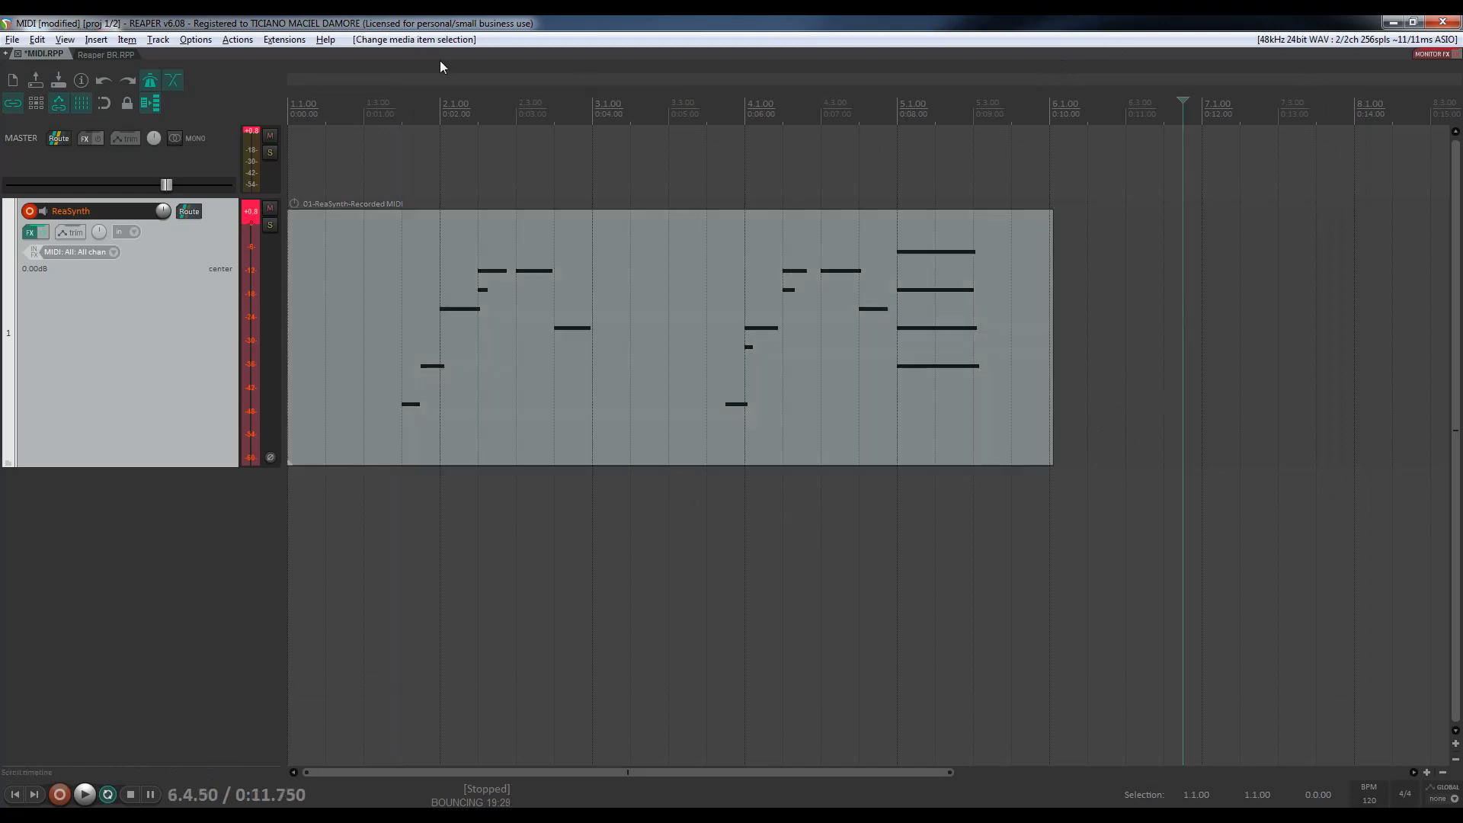
left_click(97, 40)
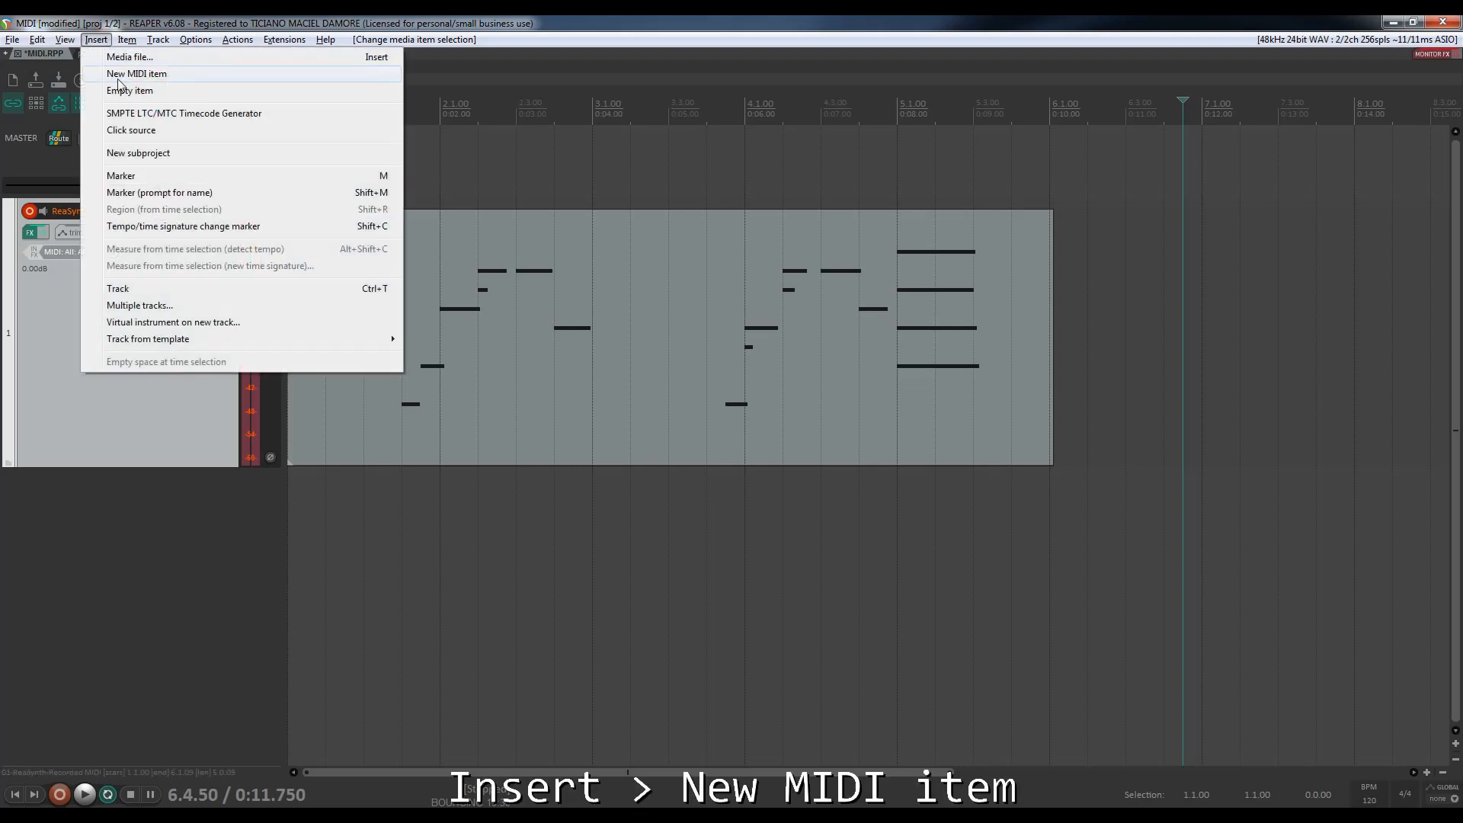
left_click(116, 74)
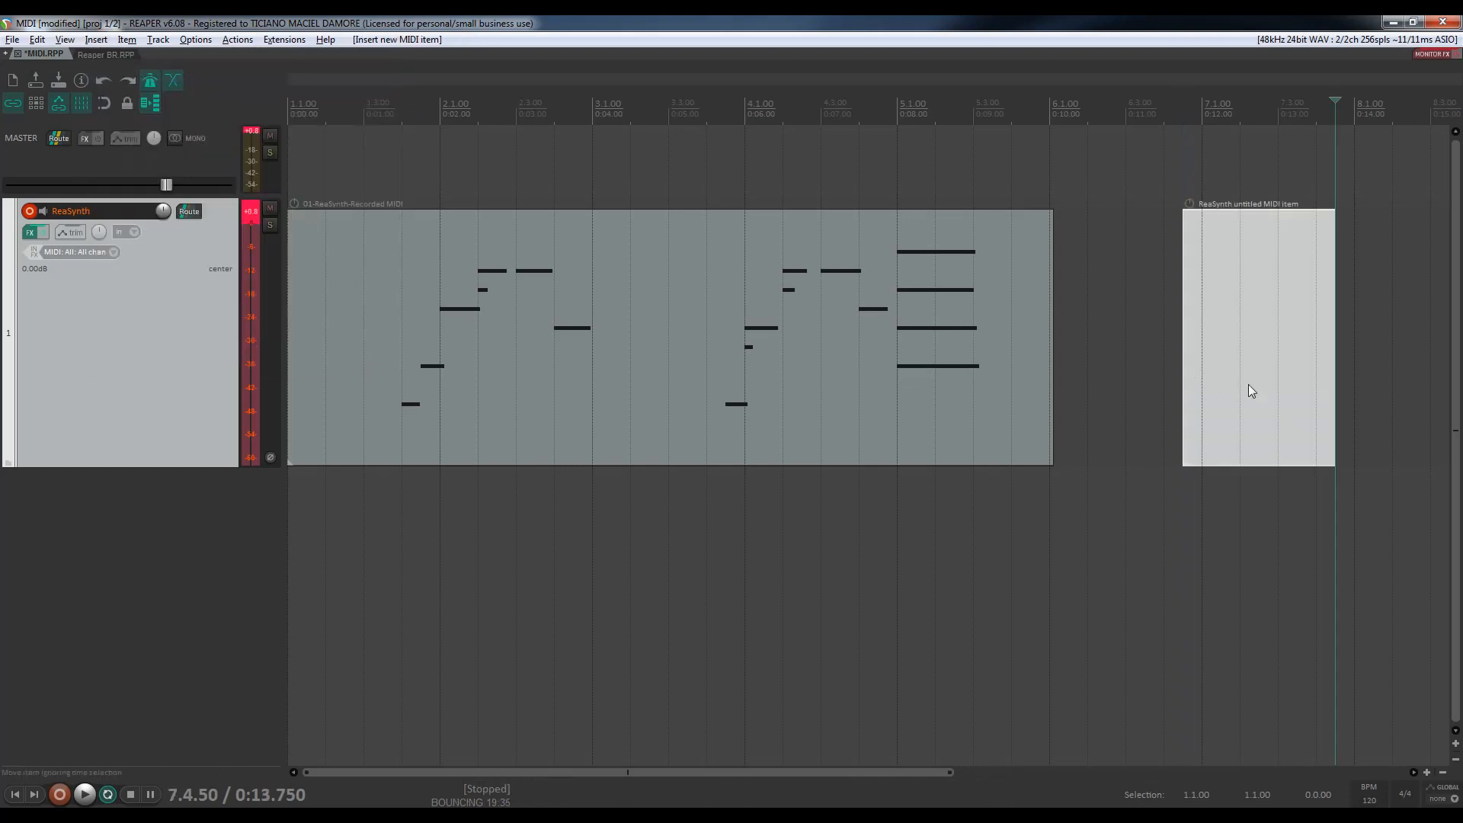
Open the new item in the MIDI editor's named notes view and extend its end to 8.1.50, just past measure 8.
double_click(1289, 352)
left_click(334, 131)
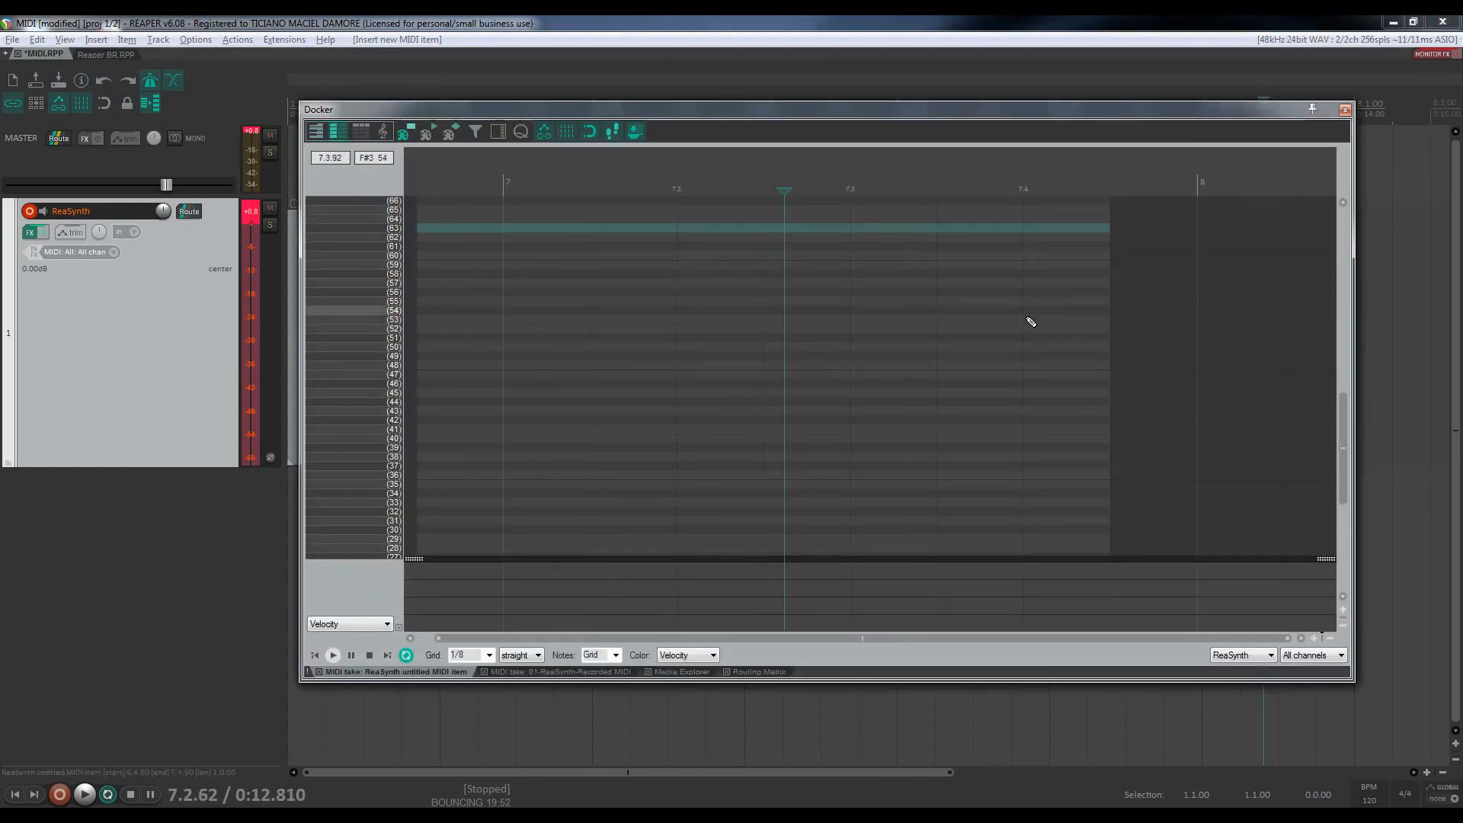
left_click_drag(1109, 255, 1284, 288)
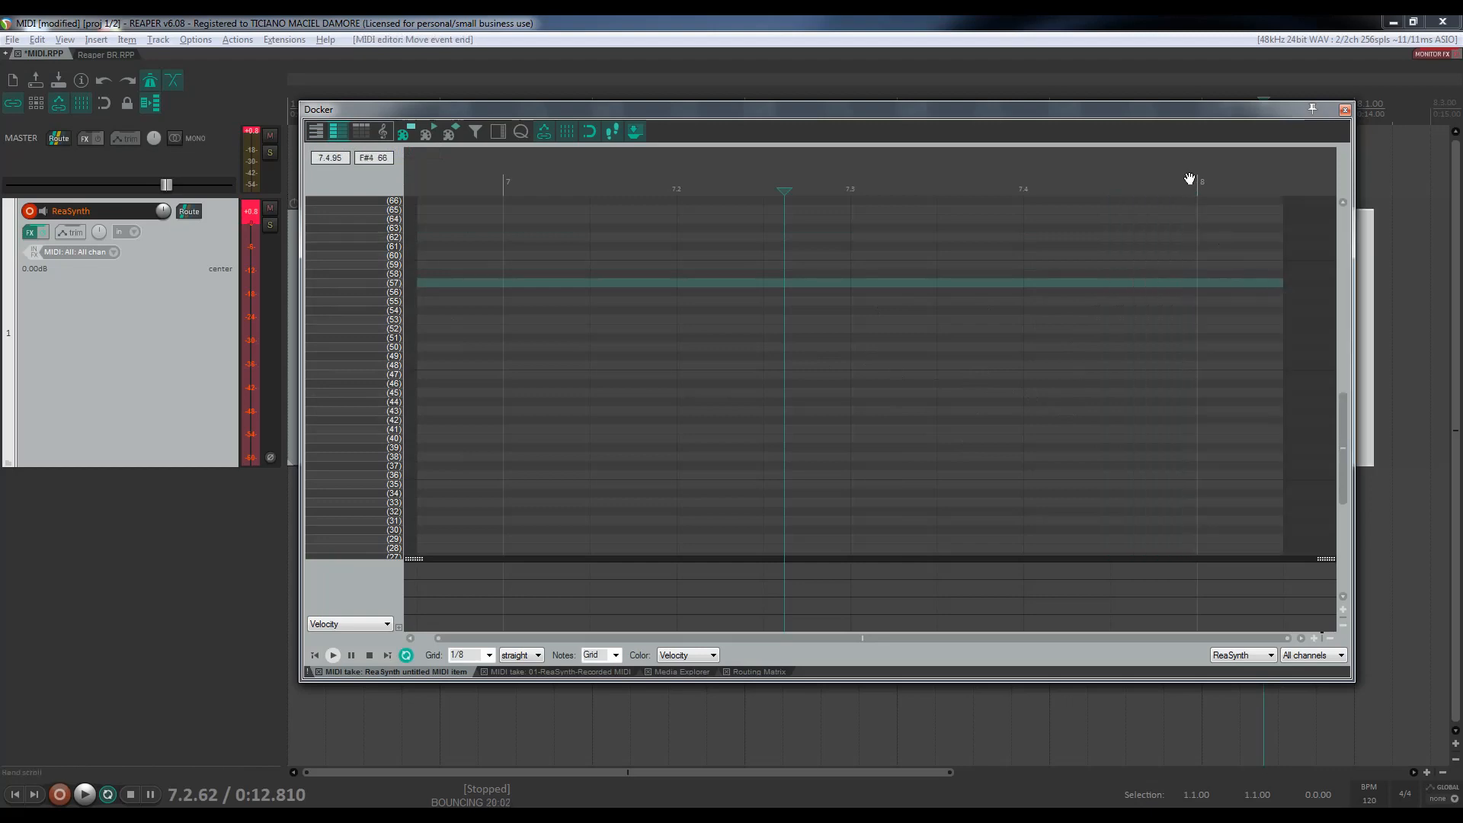
left_click_drag(1190, 111, 1068, 328)
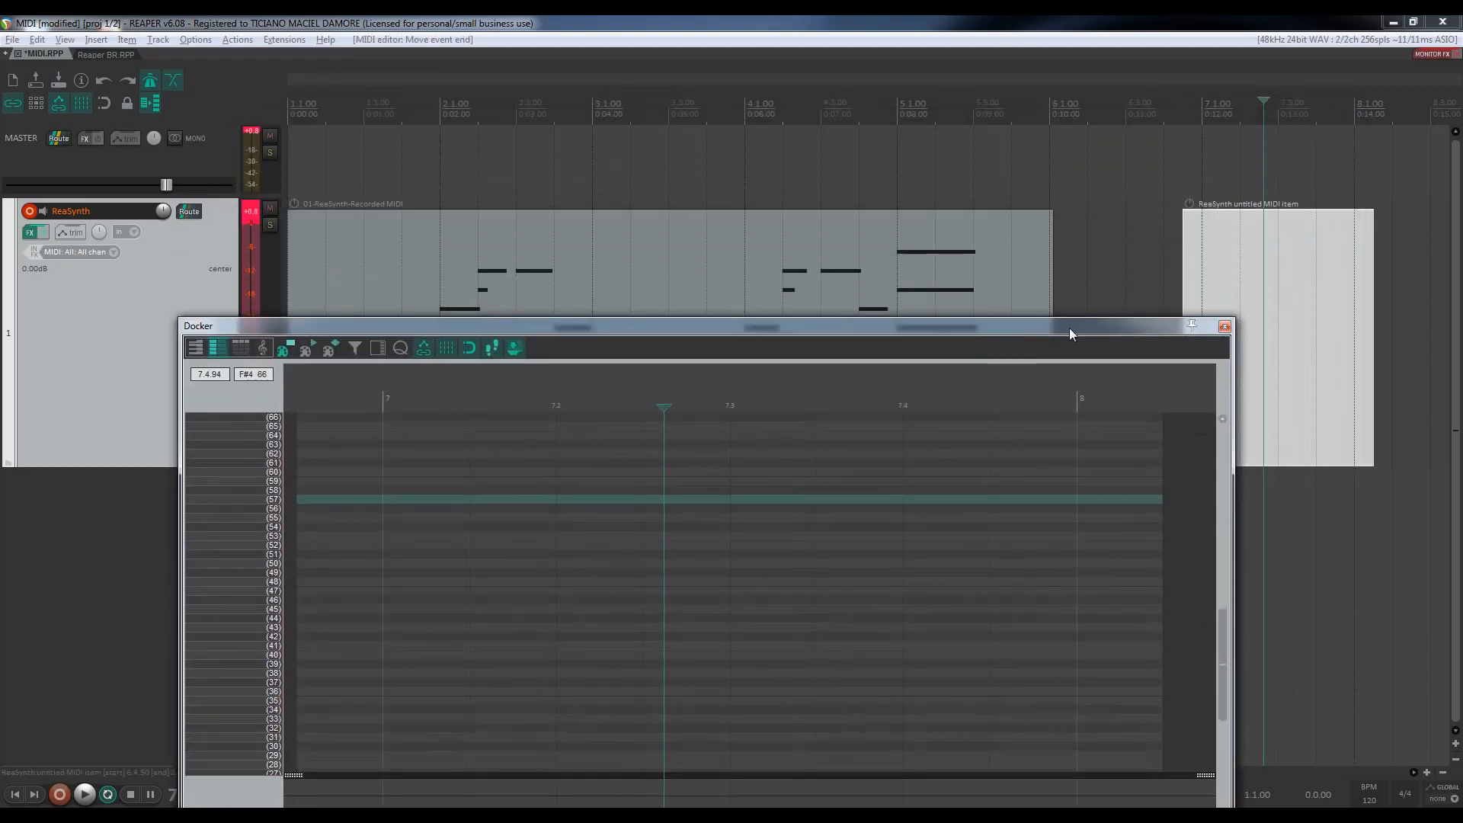
double_click(1226, 254)
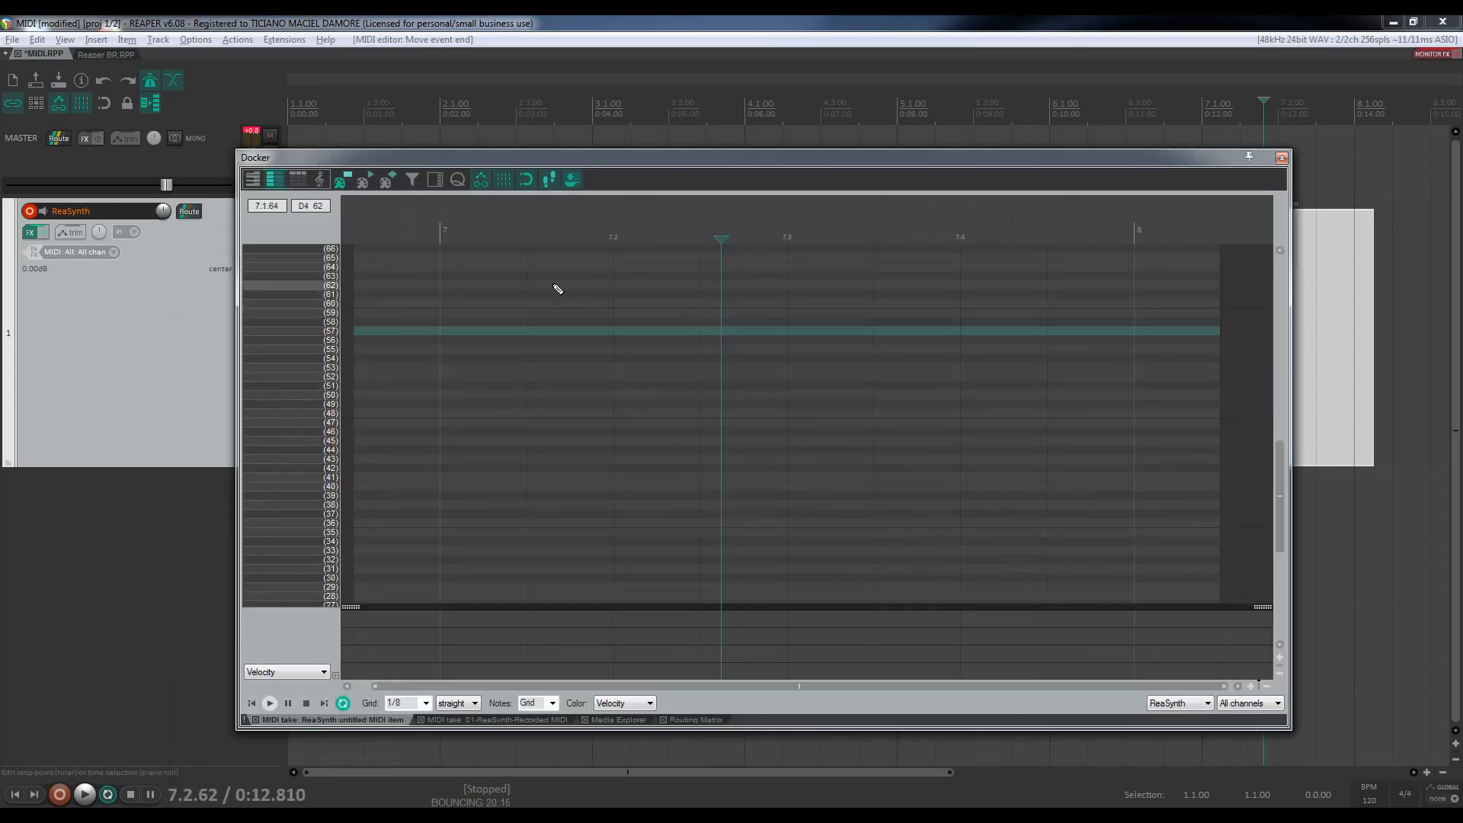
Add eighth notes on row 59 at 7.1.50 and row 57 at 7.2.50, and play them back.
left_click(548, 314)
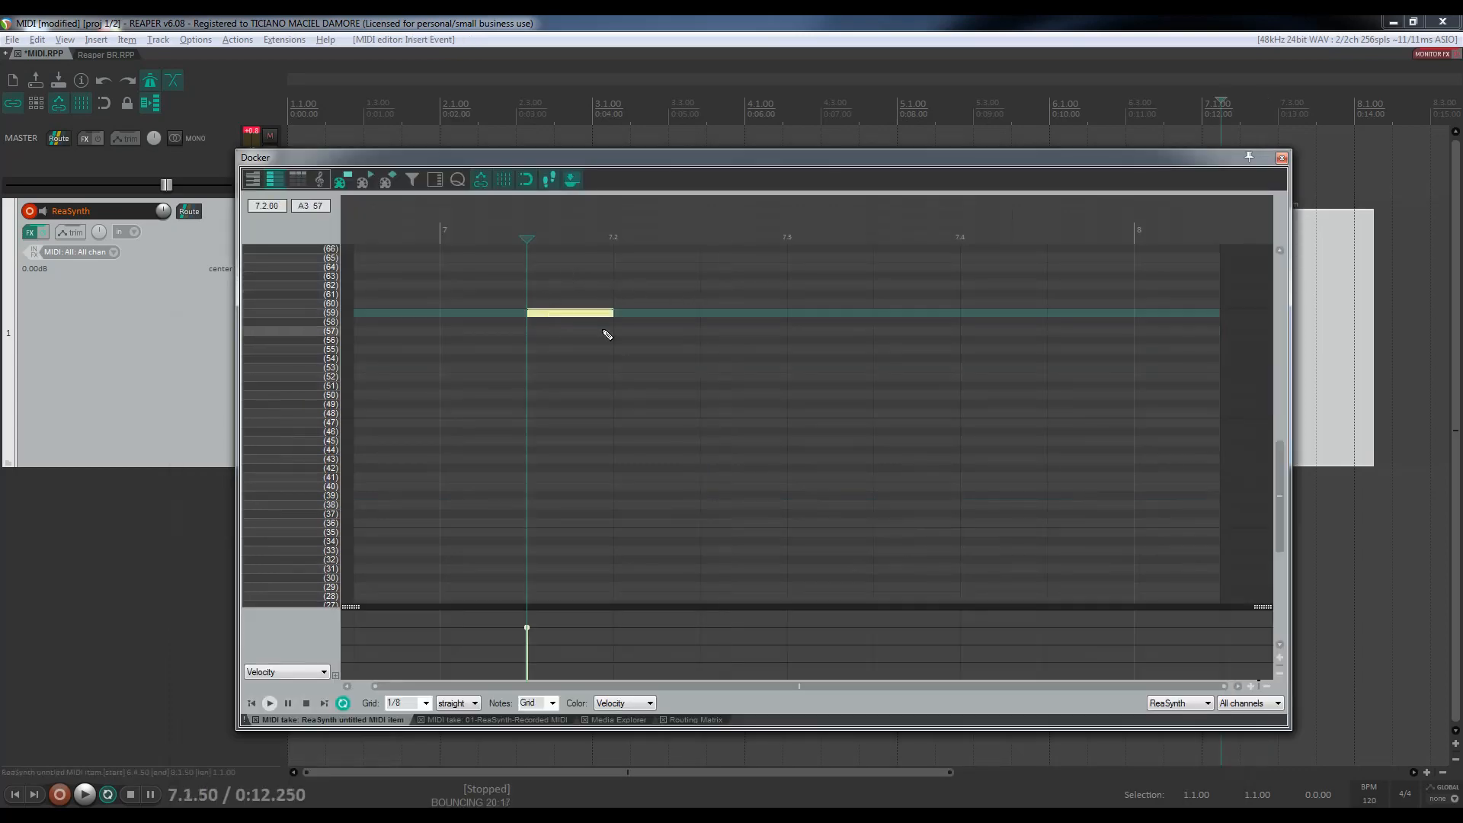
left_click(754, 331)
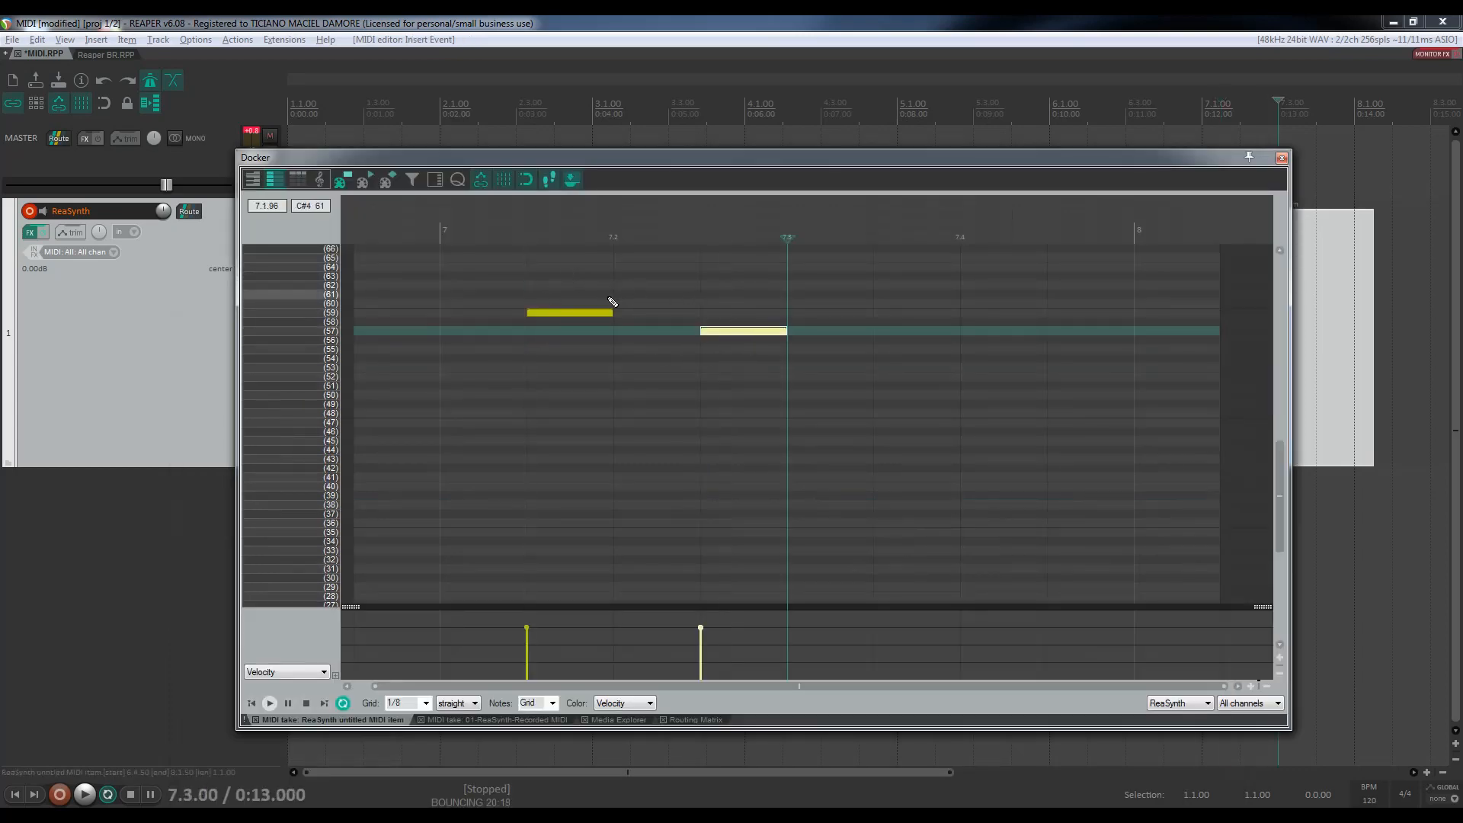
left_click(513, 225)
key("space")
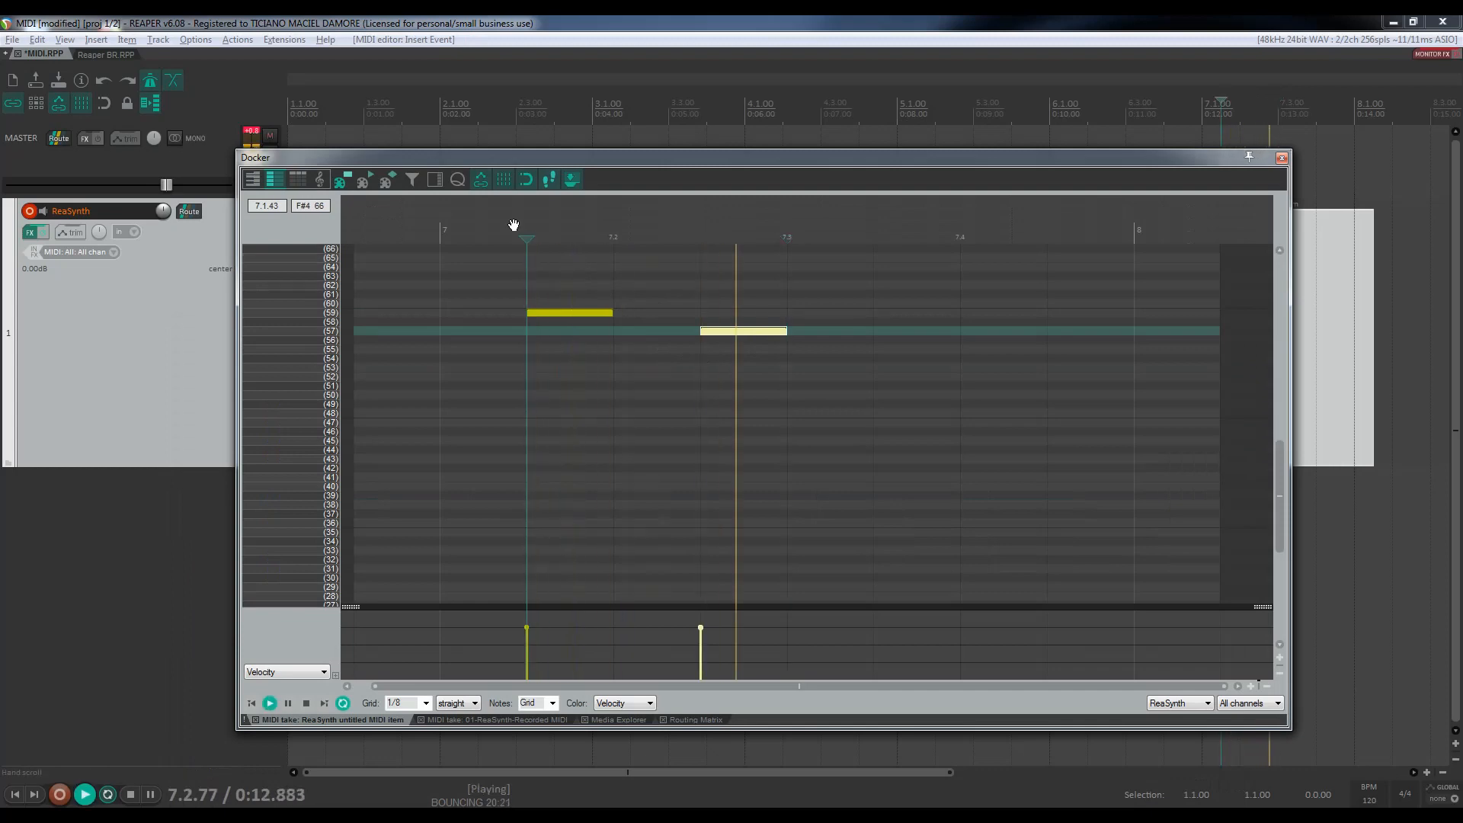
key("space")
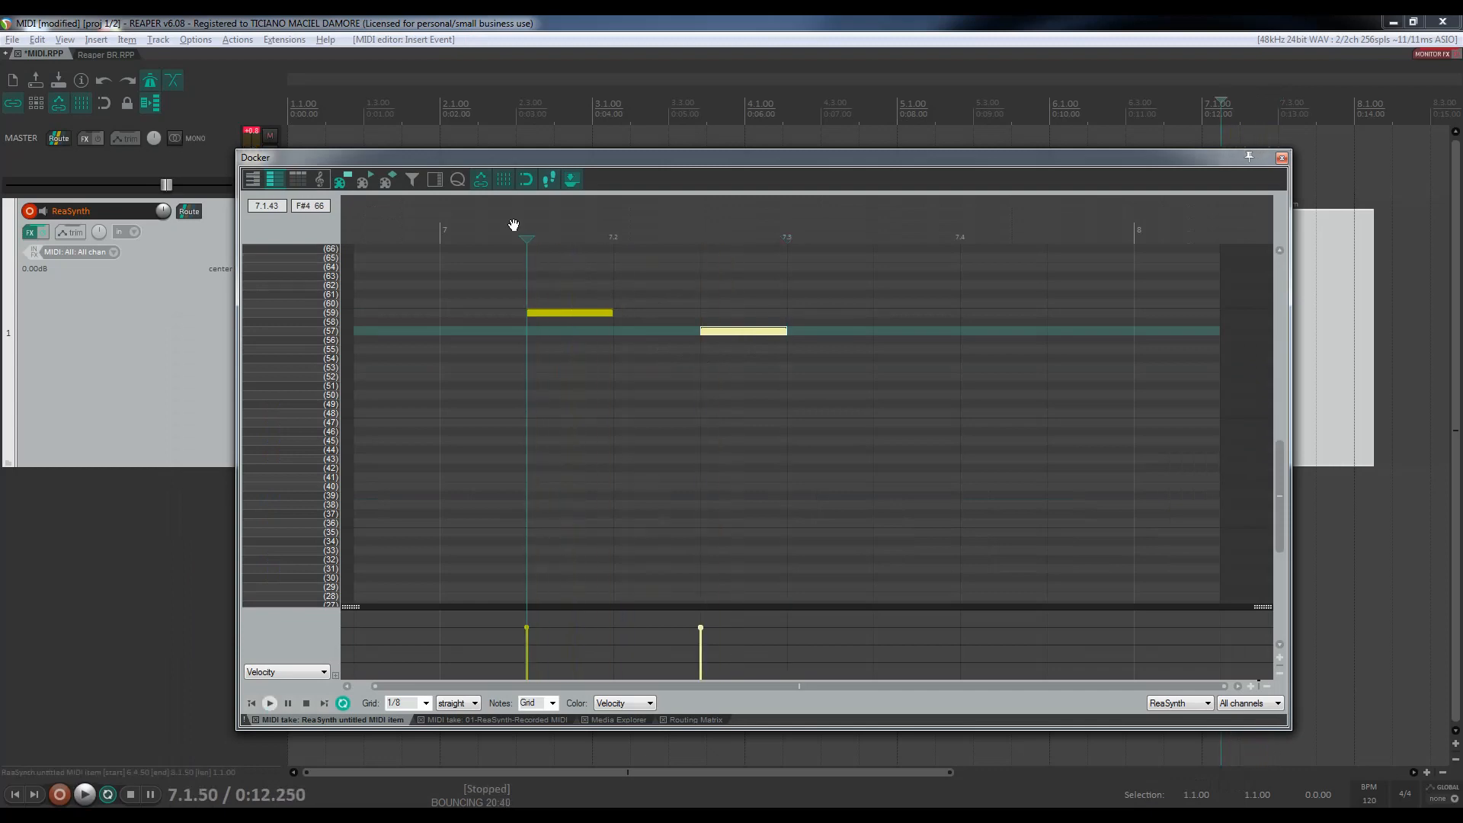
left_click(1283, 159)
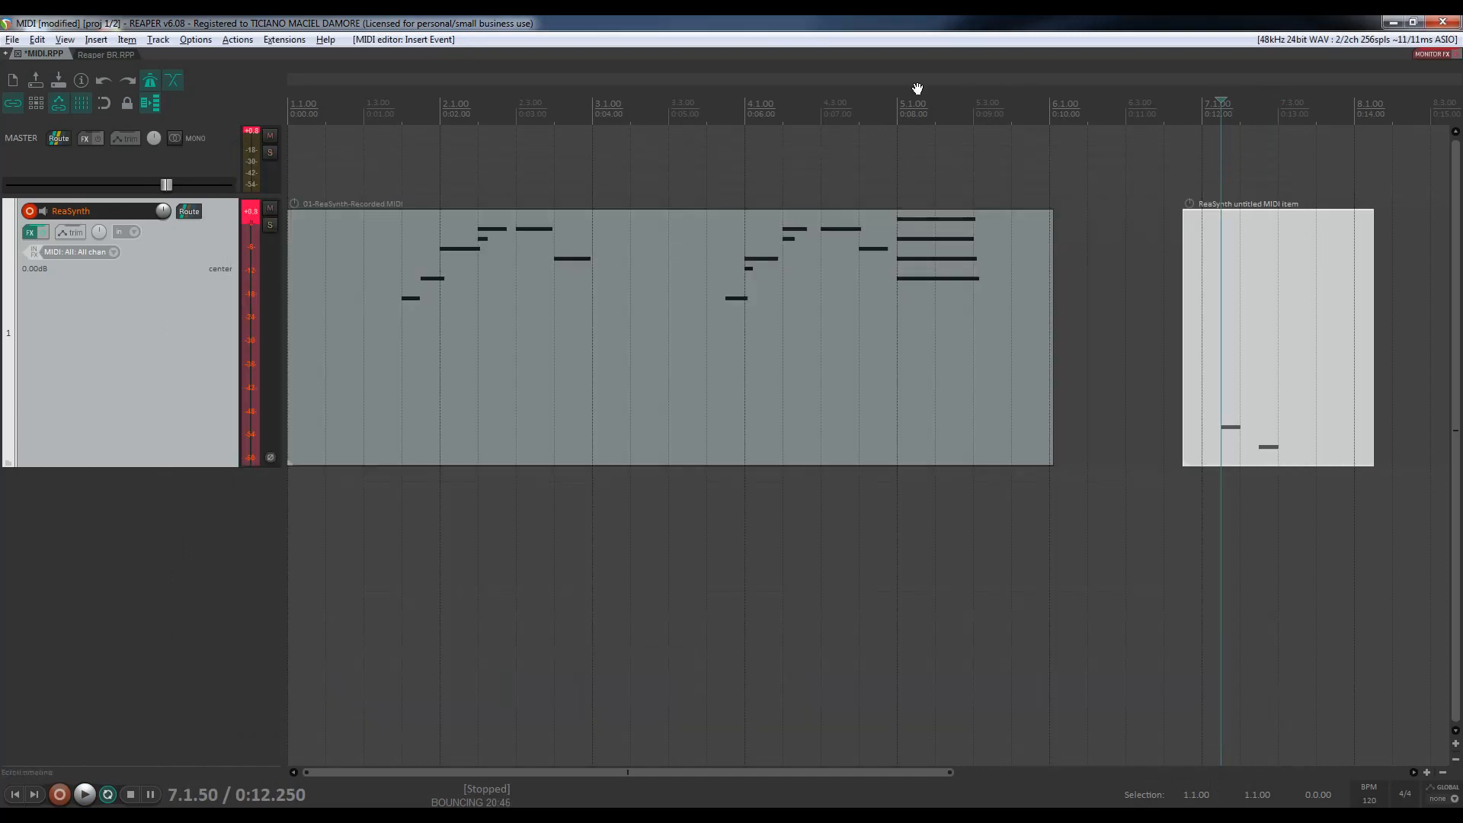
Open the Virtual MIDI Keyboard and sound the notes D2, C3 and G3 on it.
left_click(65, 39)
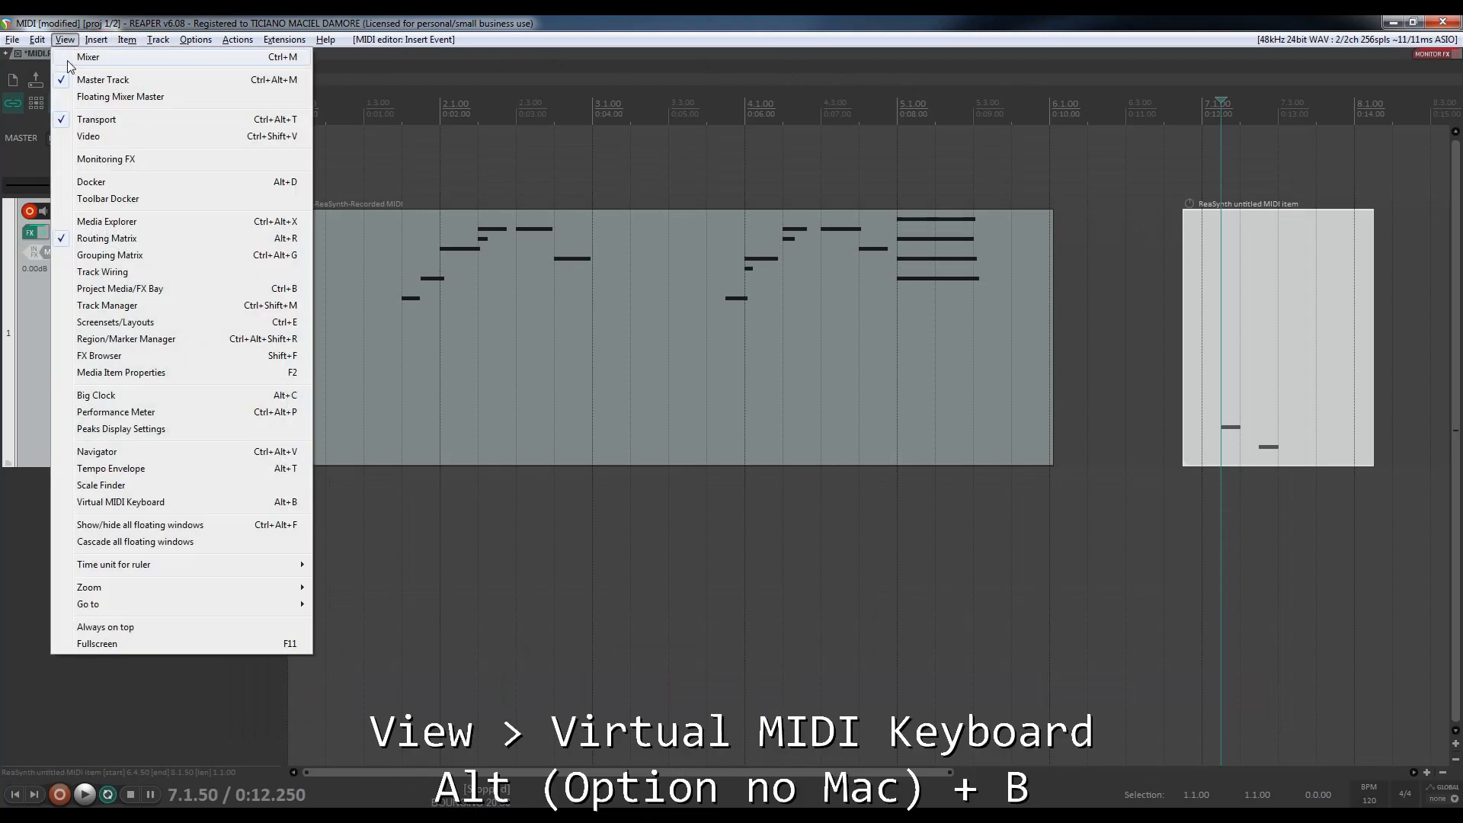
left_click(134, 501)
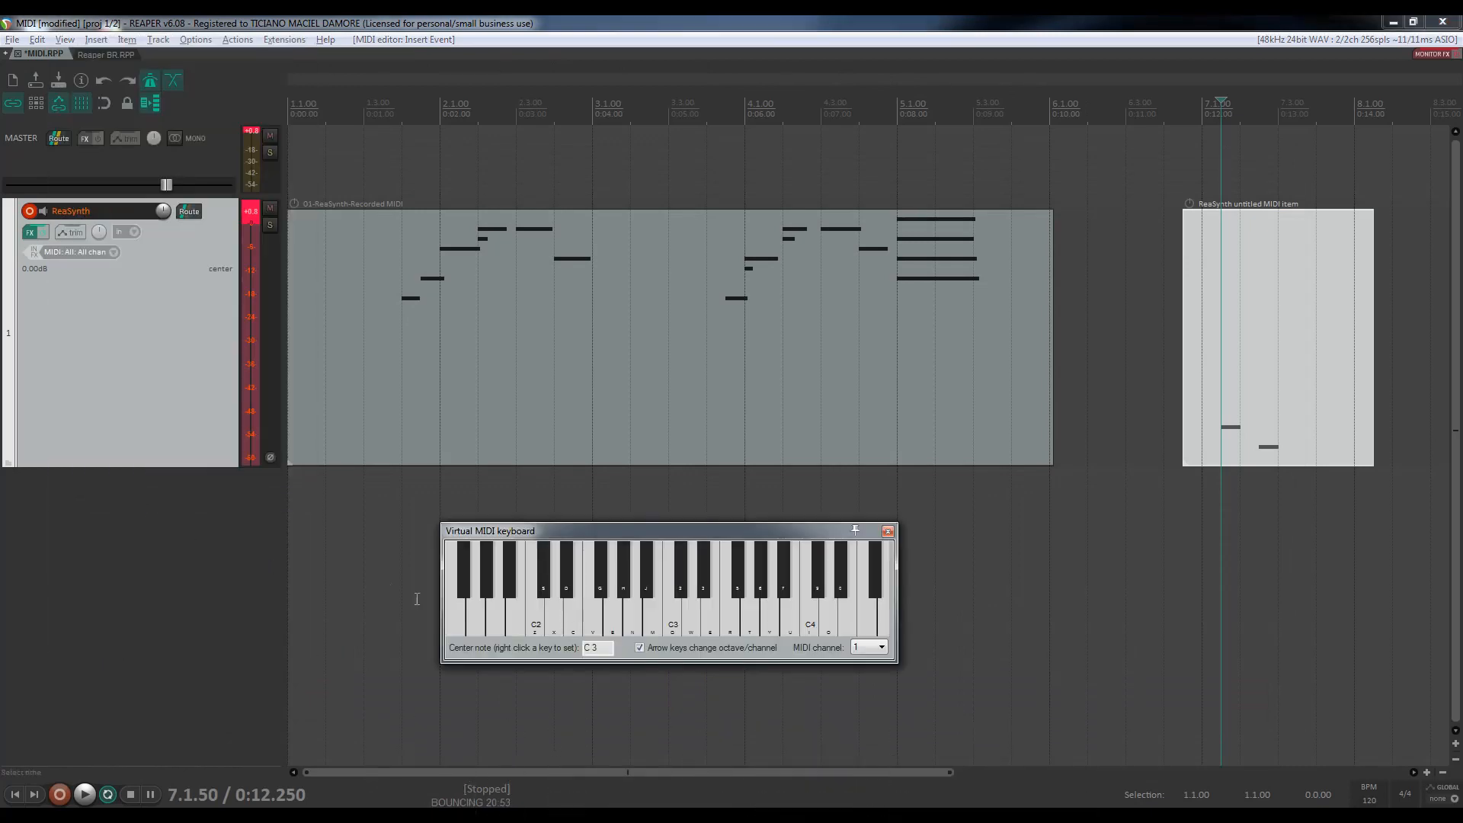
left_click(555, 615)
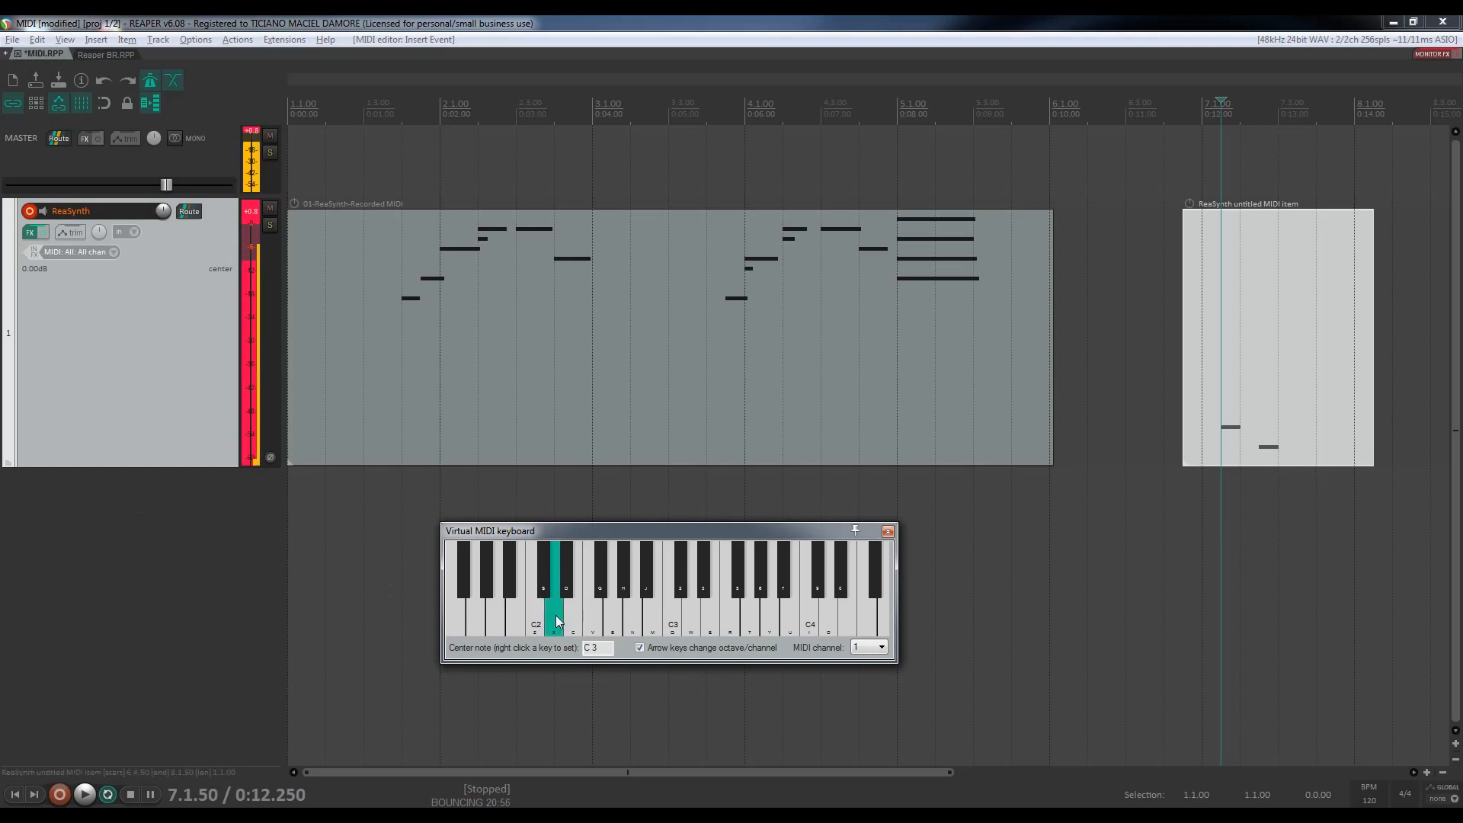
left_click(669, 612)
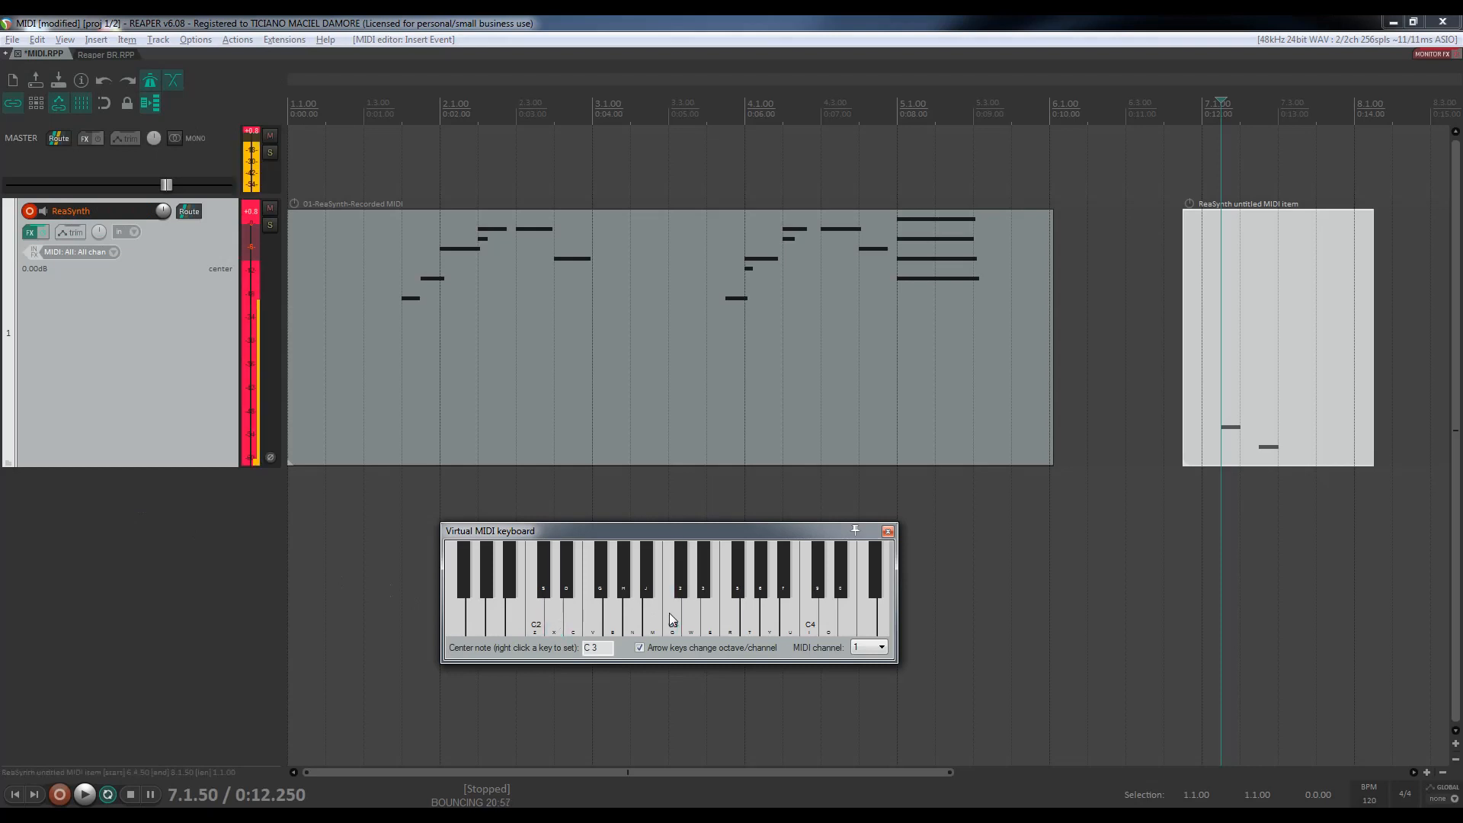
left_click(752, 612)
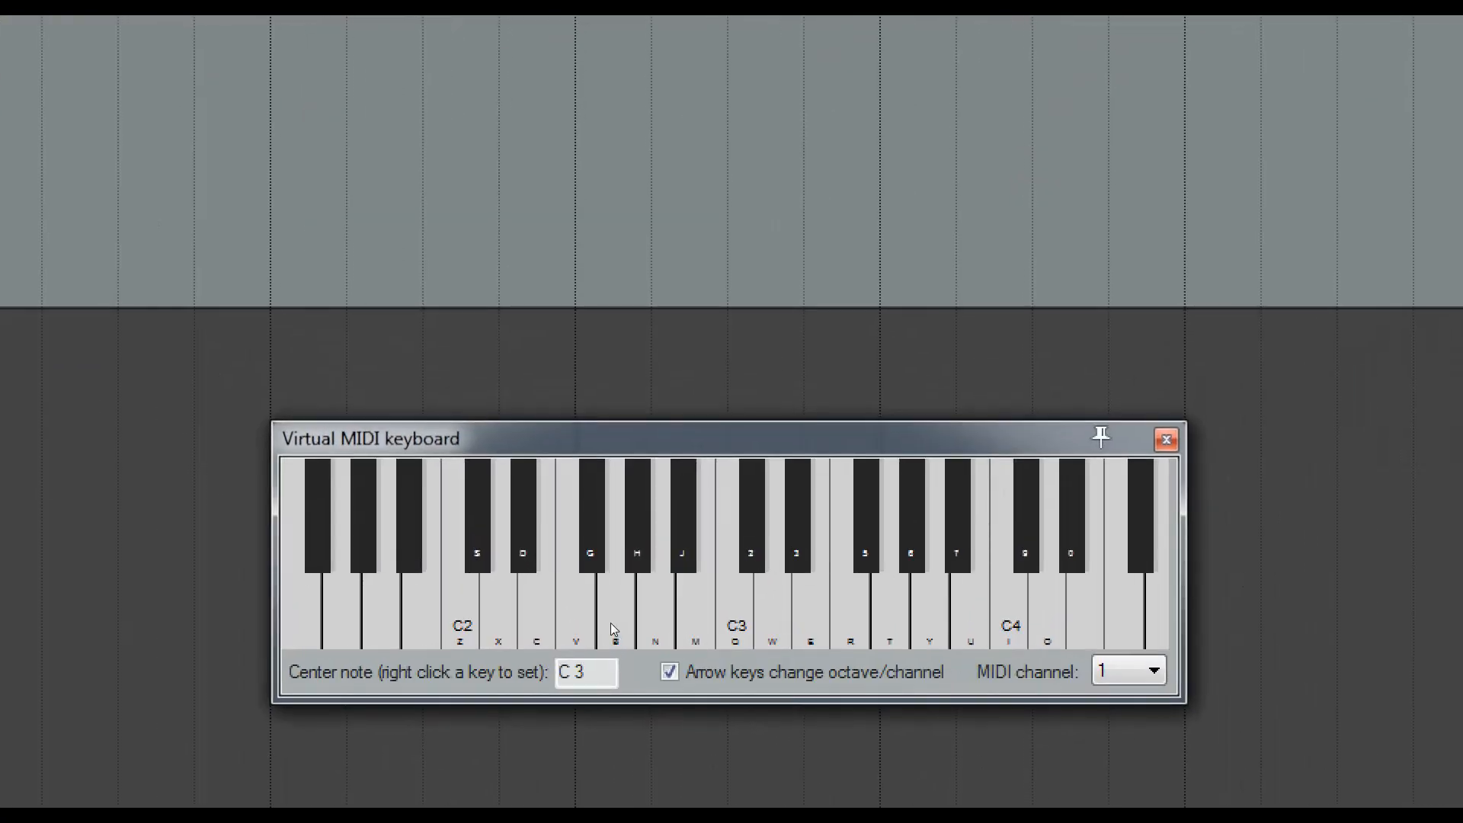
Play C2, F2 and the notes from D3 up to A3 with the computer keyboard, and close the Virtual MIDI Keyboard.
key("z")
key("v")
key("w")
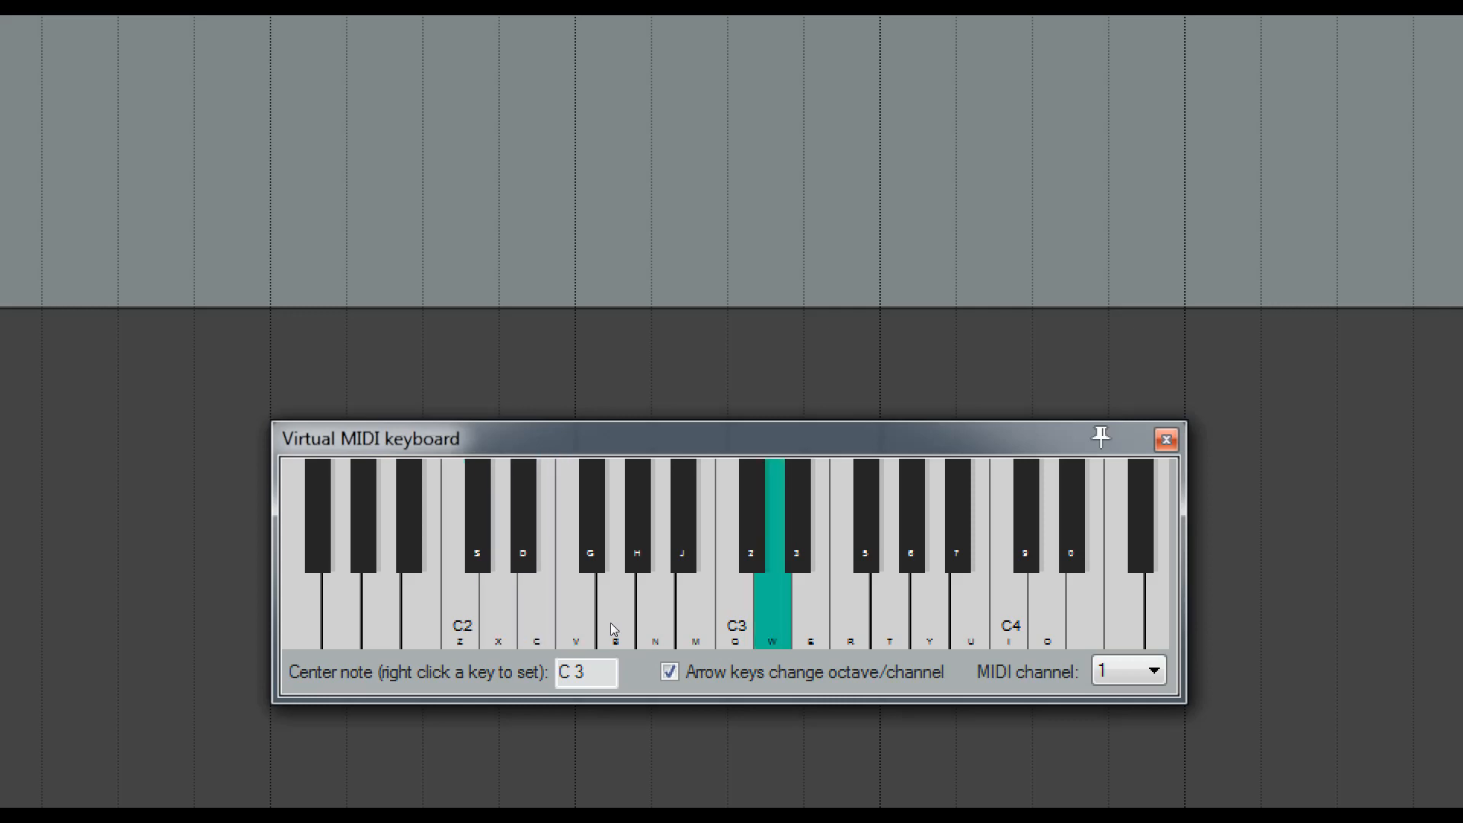
key("w")
key("e")
key("r")
key("t")
key("y")
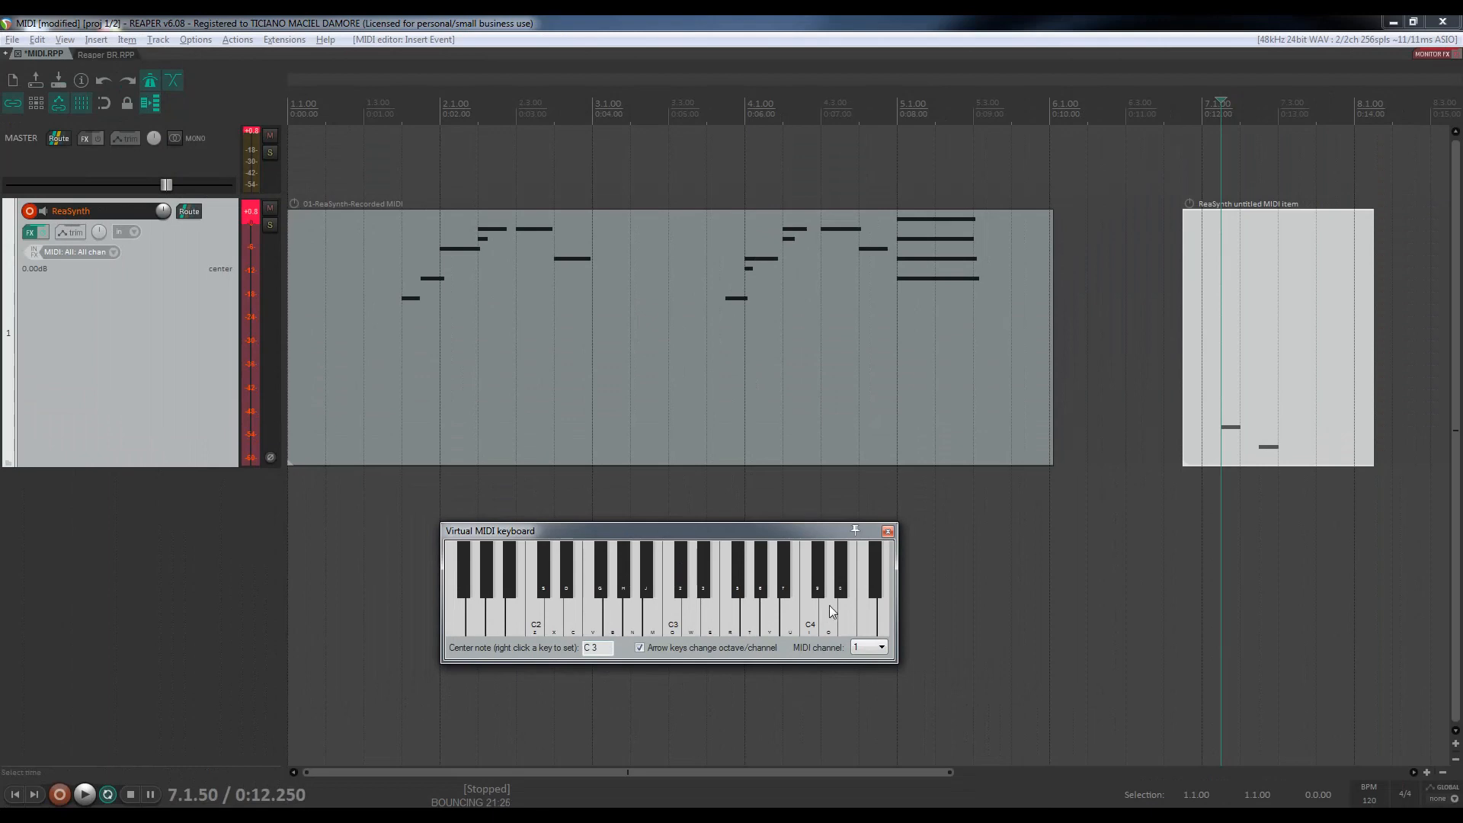
left_click(888, 531)
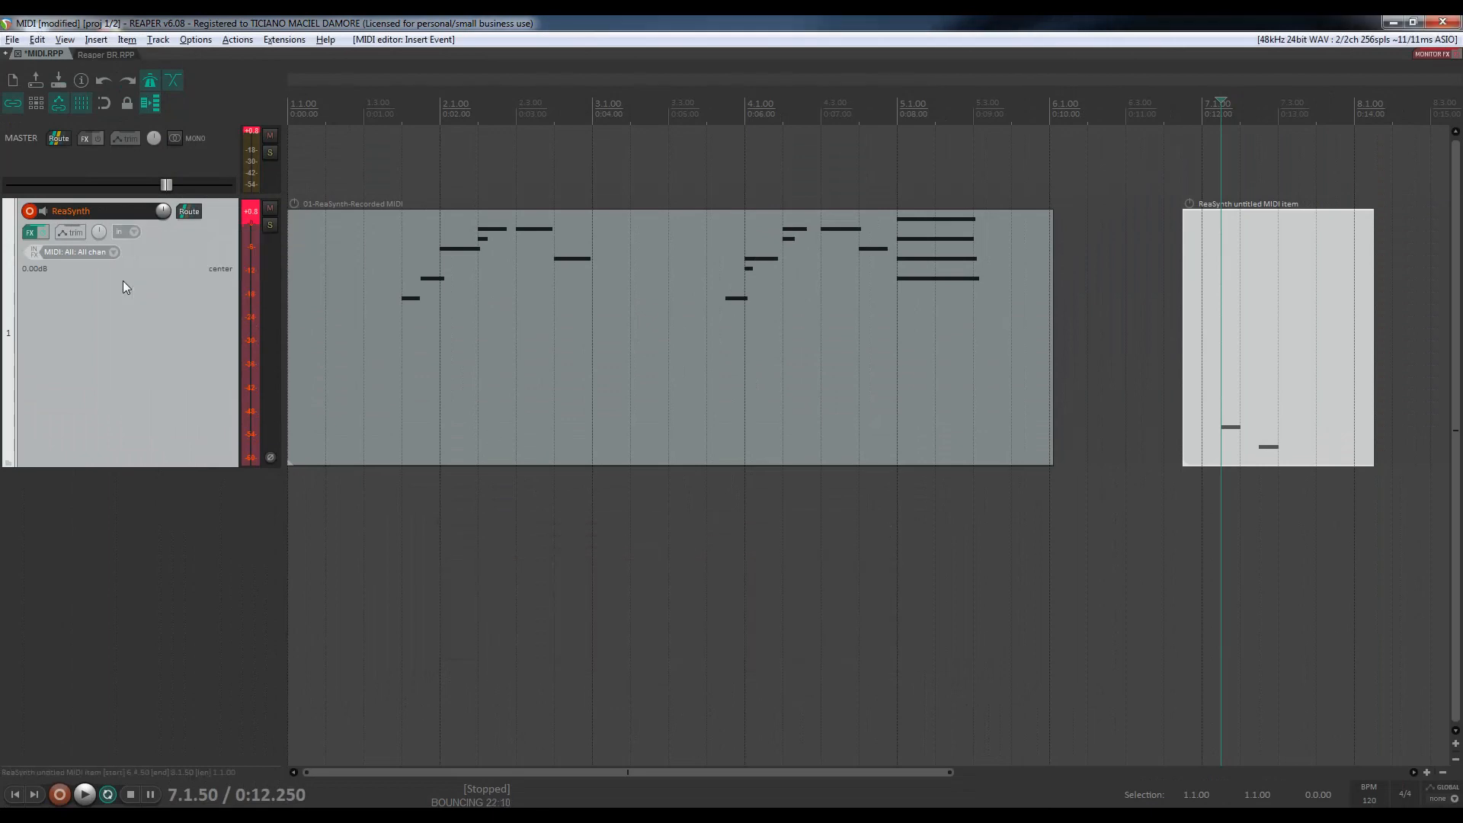
Record a test pass over the recorded item from the project start in normal input mode, and discard the take.
left_click(135, 231)
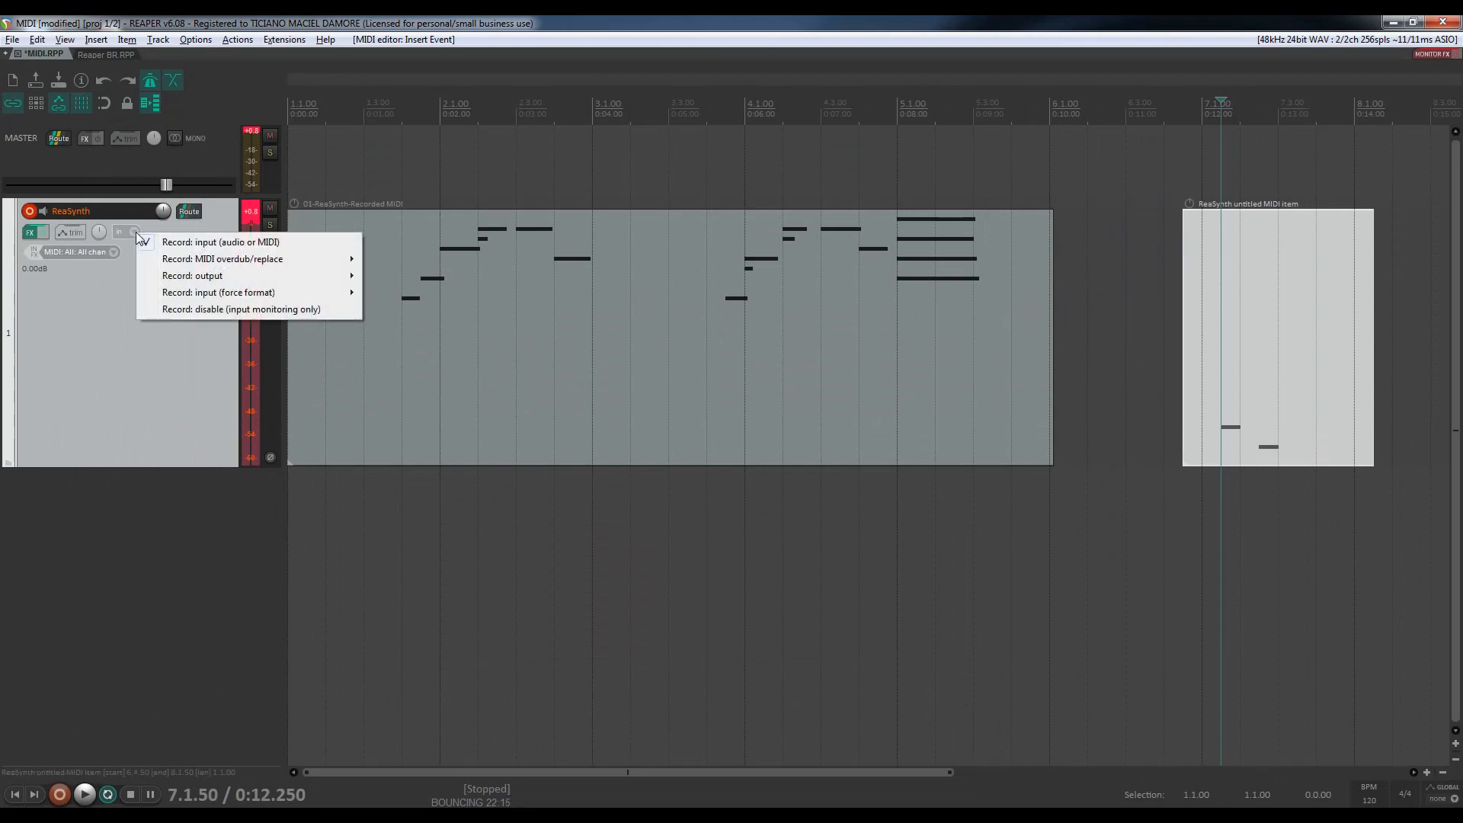
mouse_move(206, 261)
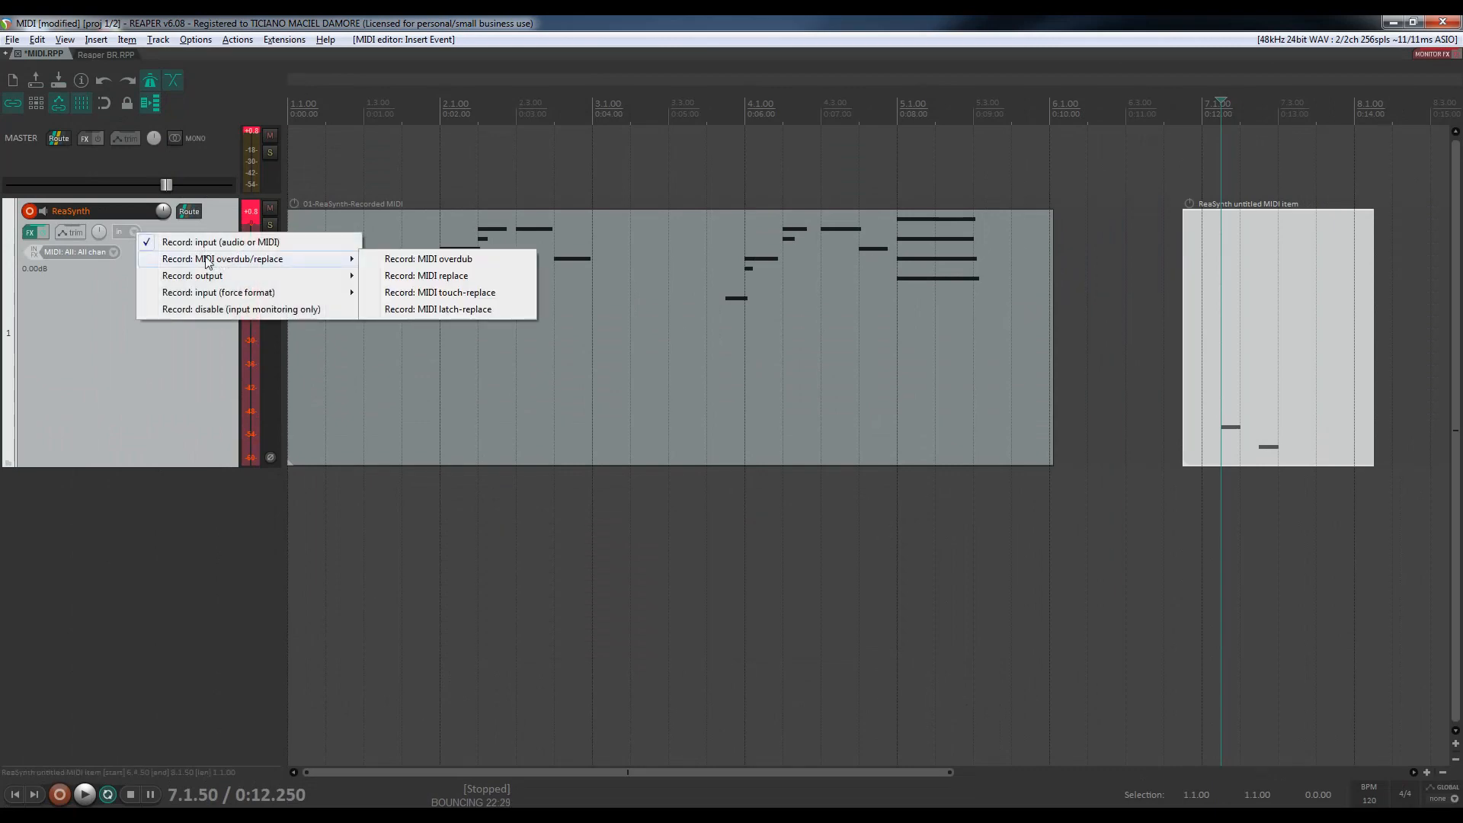
left_click(207, 260)
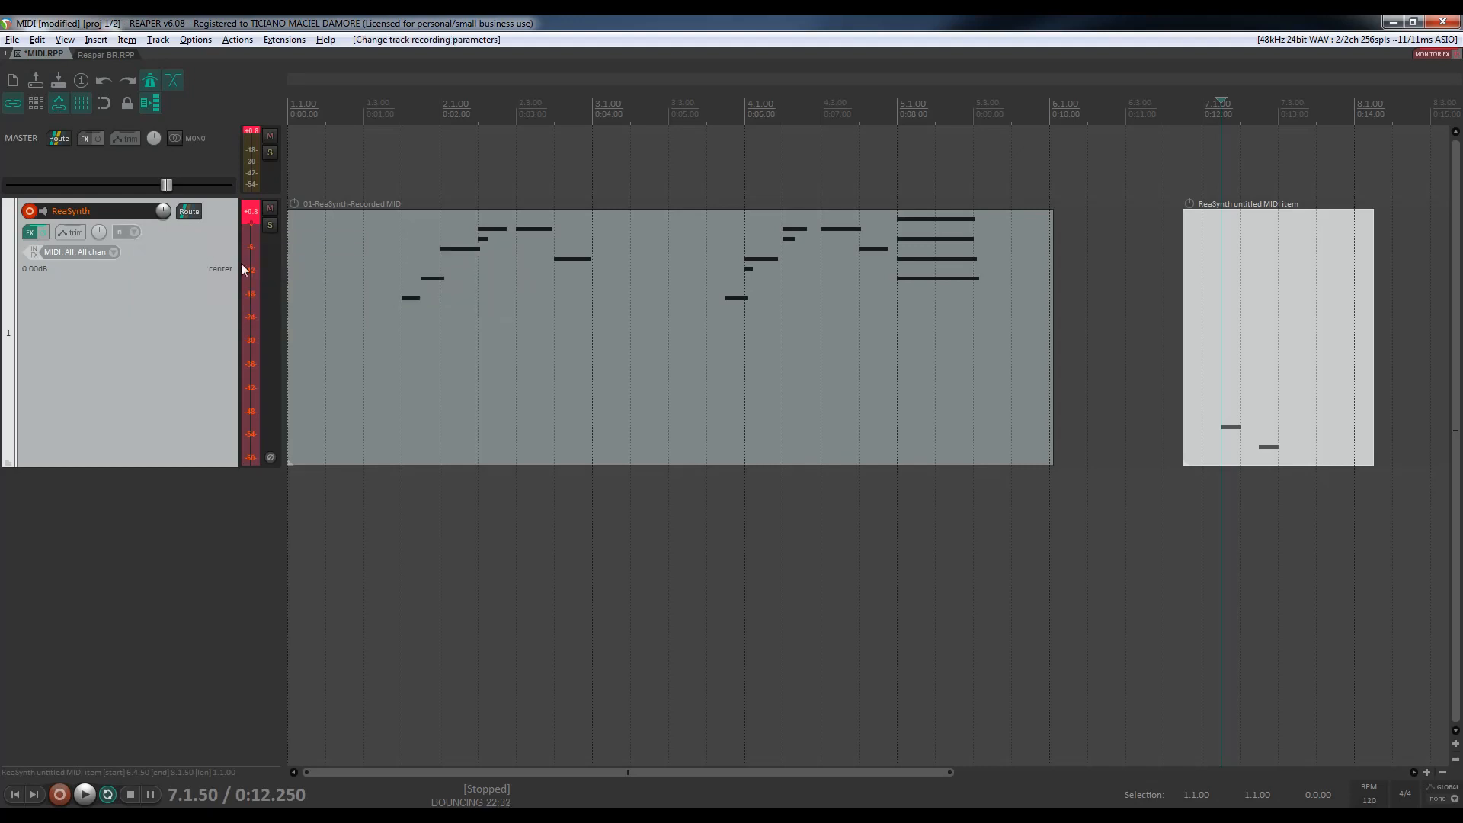
left_click(360, 288)
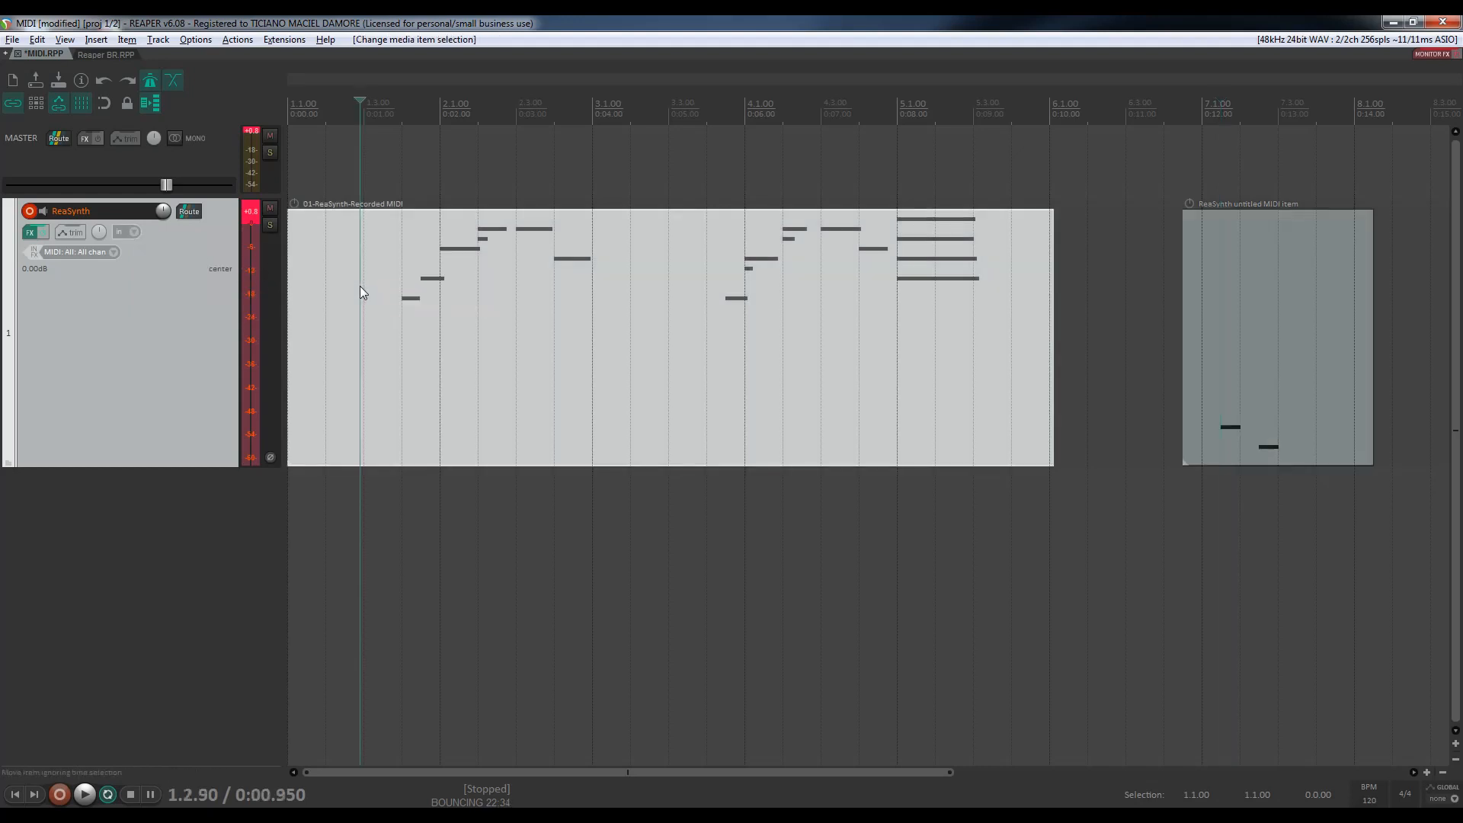
key("Home")
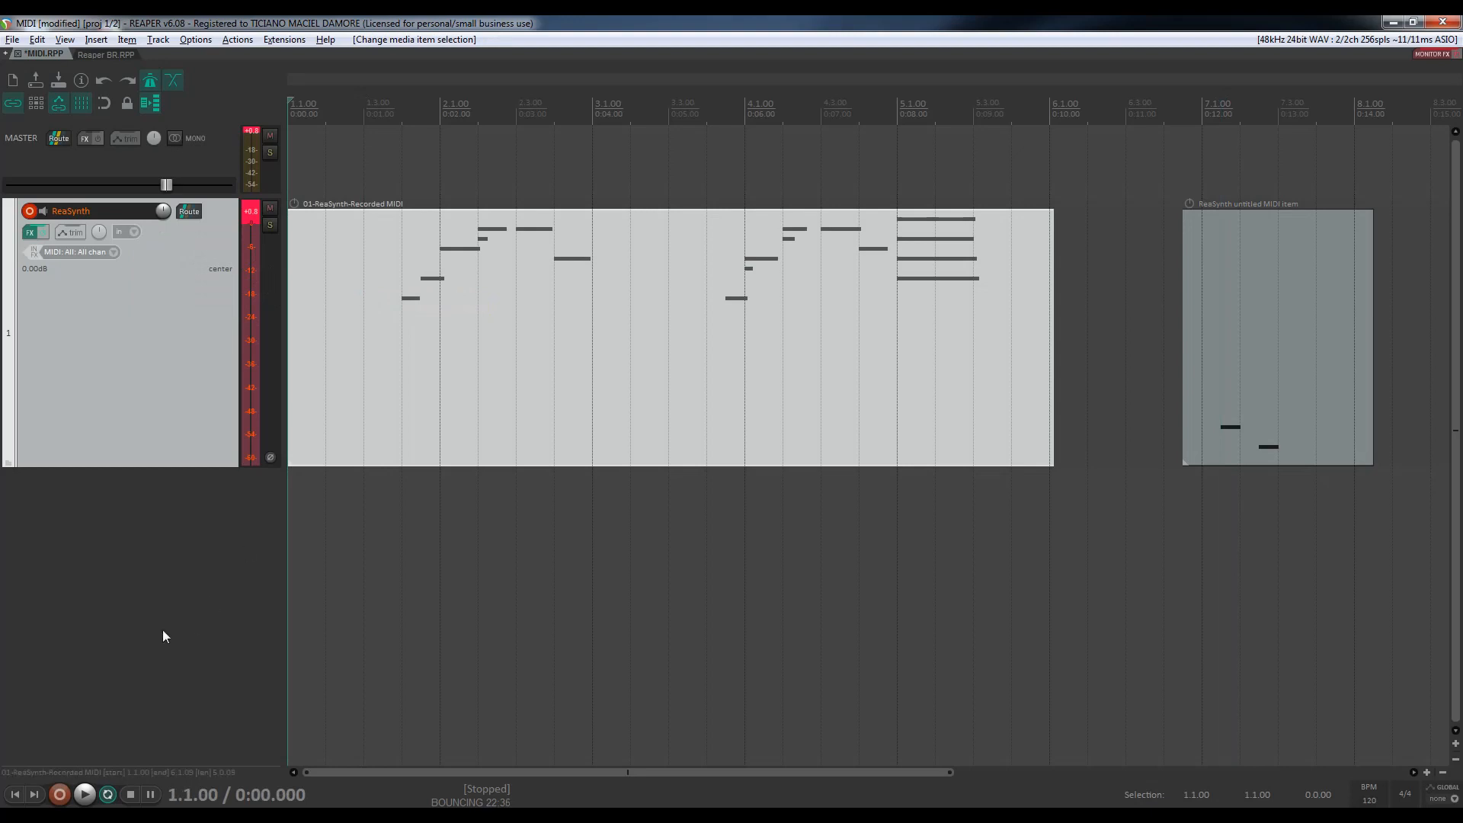
left_click(61, 793)
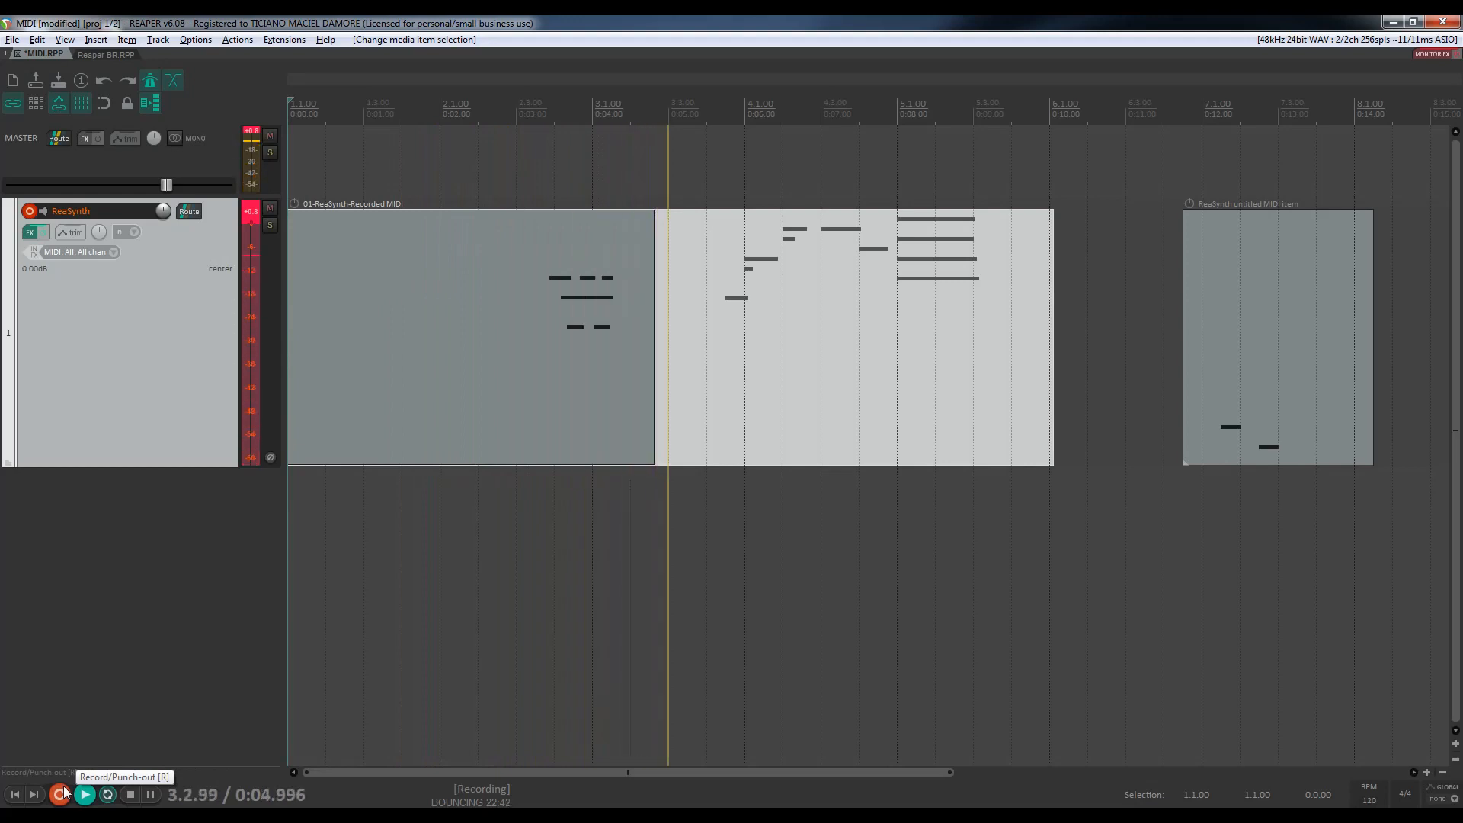
left_click(61, 793)
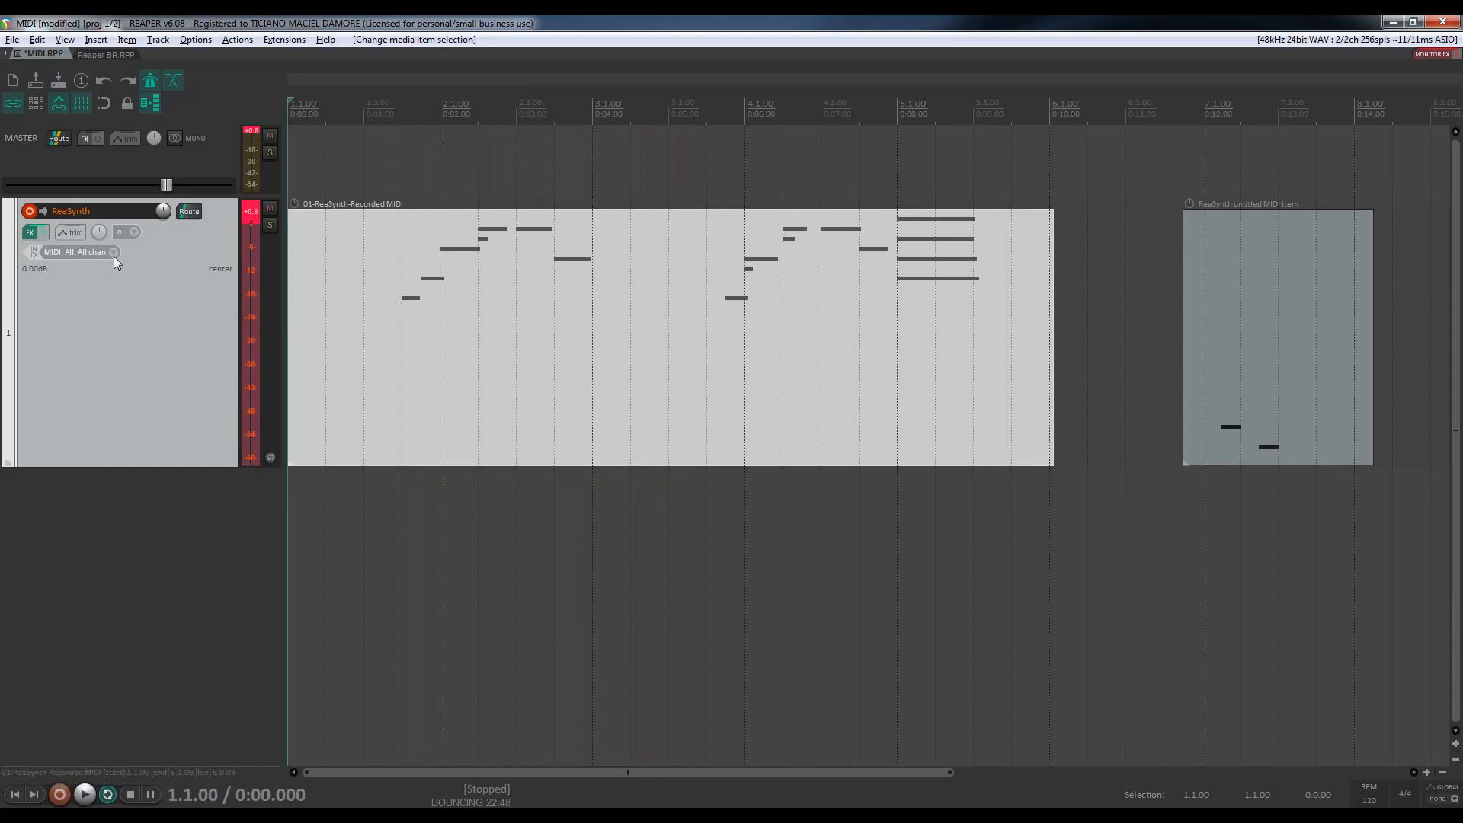
Record extra notes into the existing recorded item using the ReaSynth track's MIDI overdub mode, and play back the result.
left_click(133, 237)
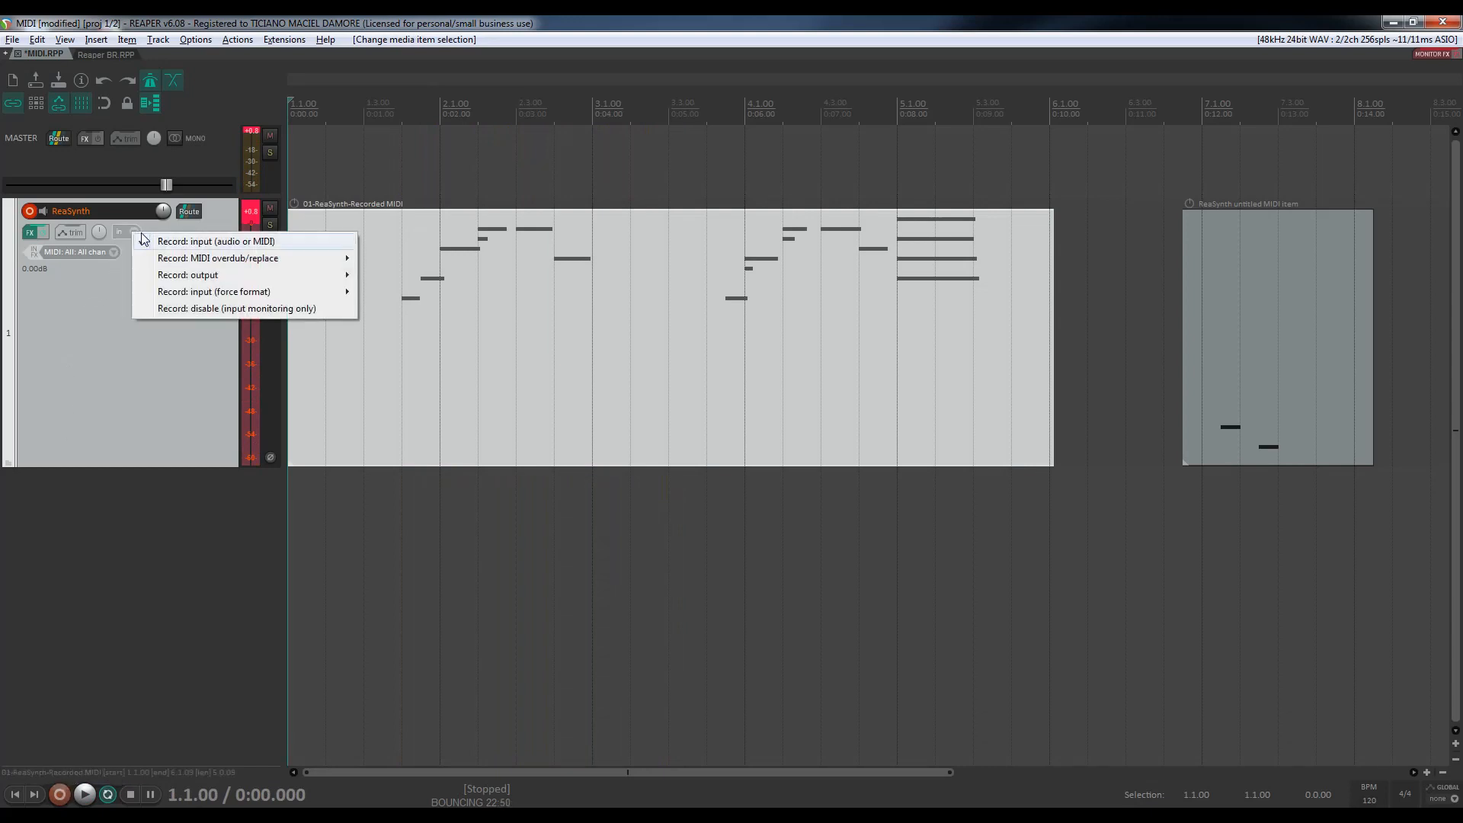
mouse_move(207, 260)
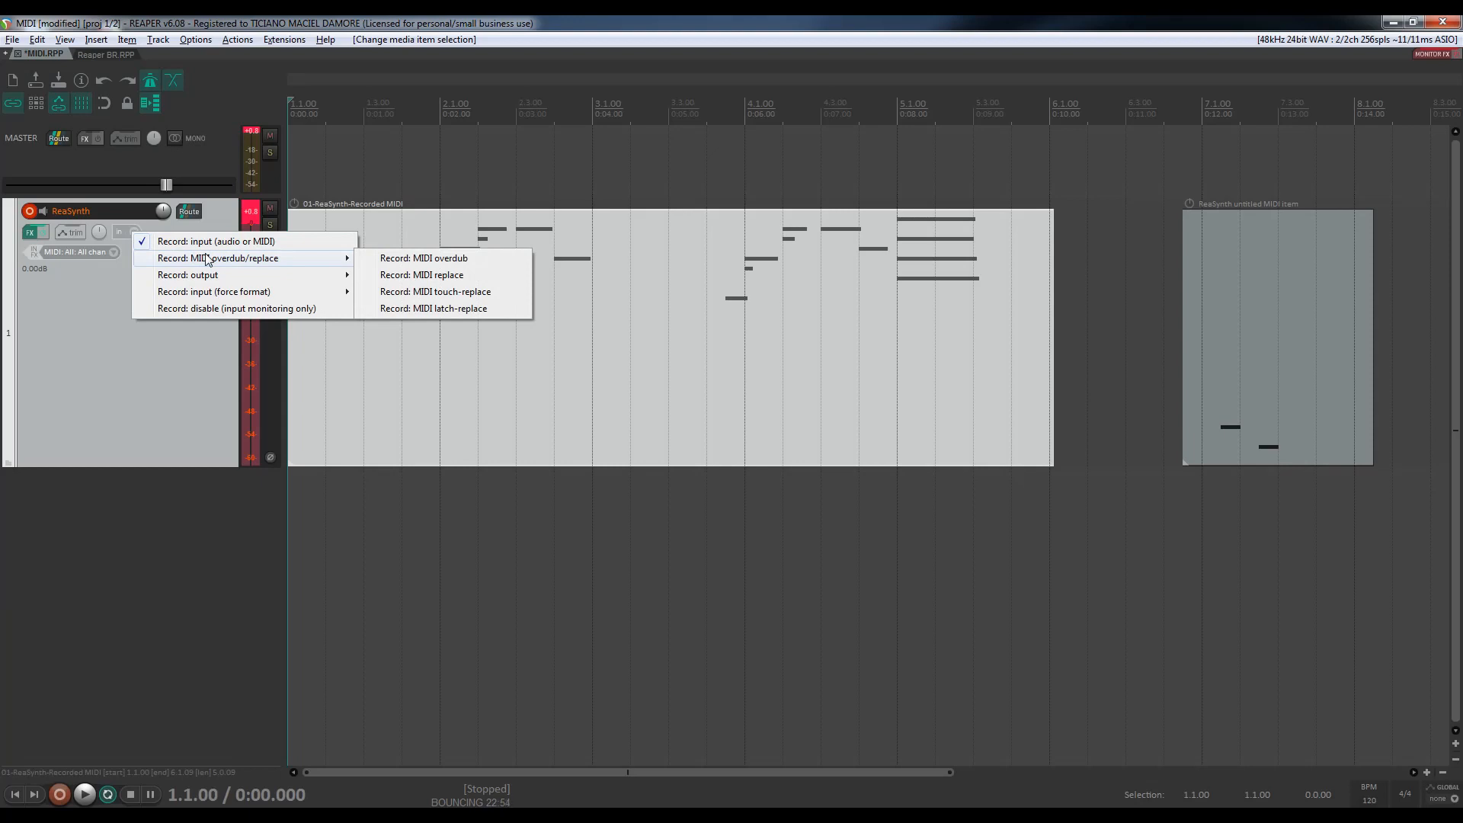
left_click(375, 261)
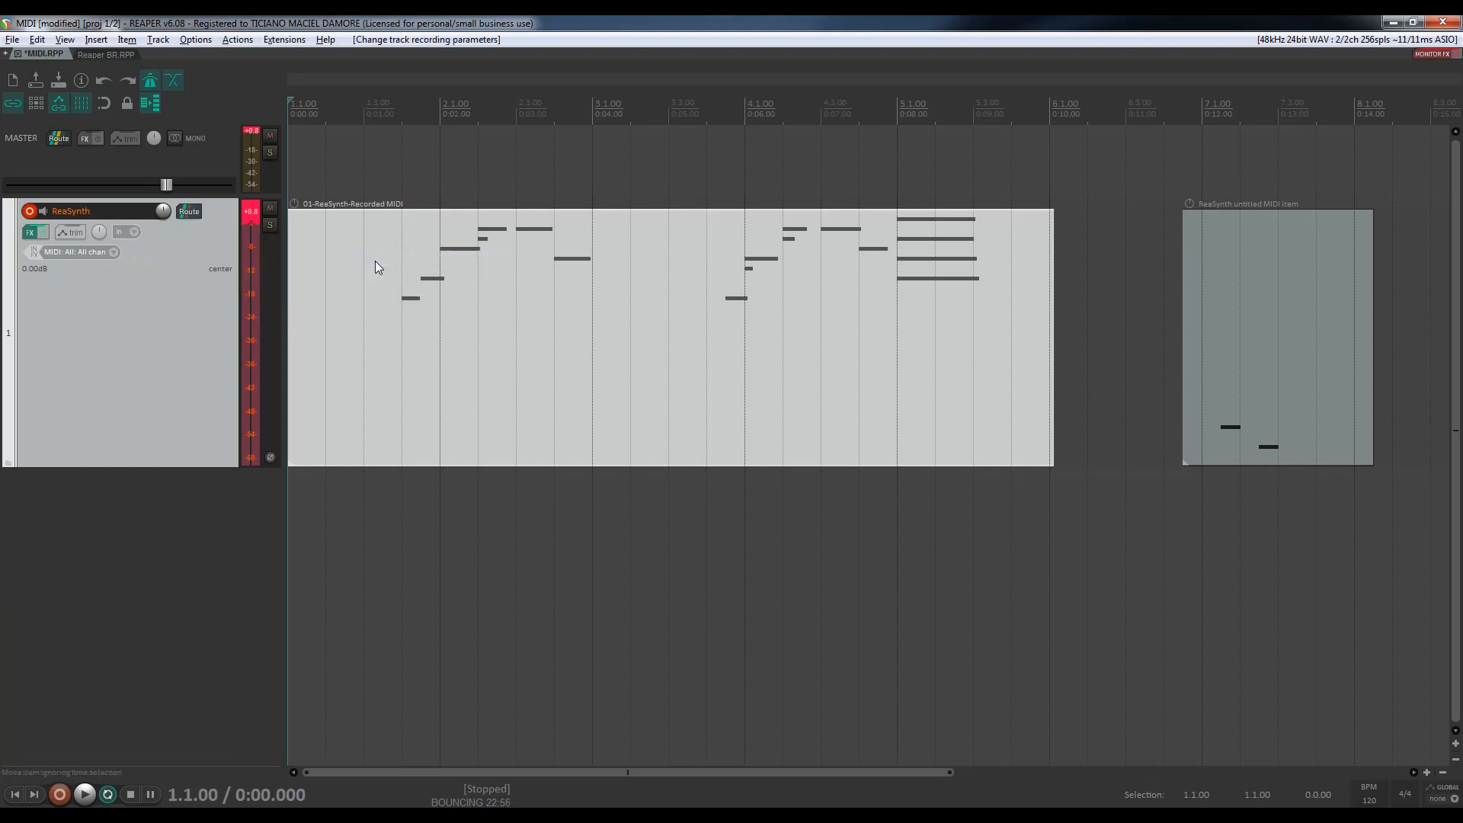
left_click(59, 795)
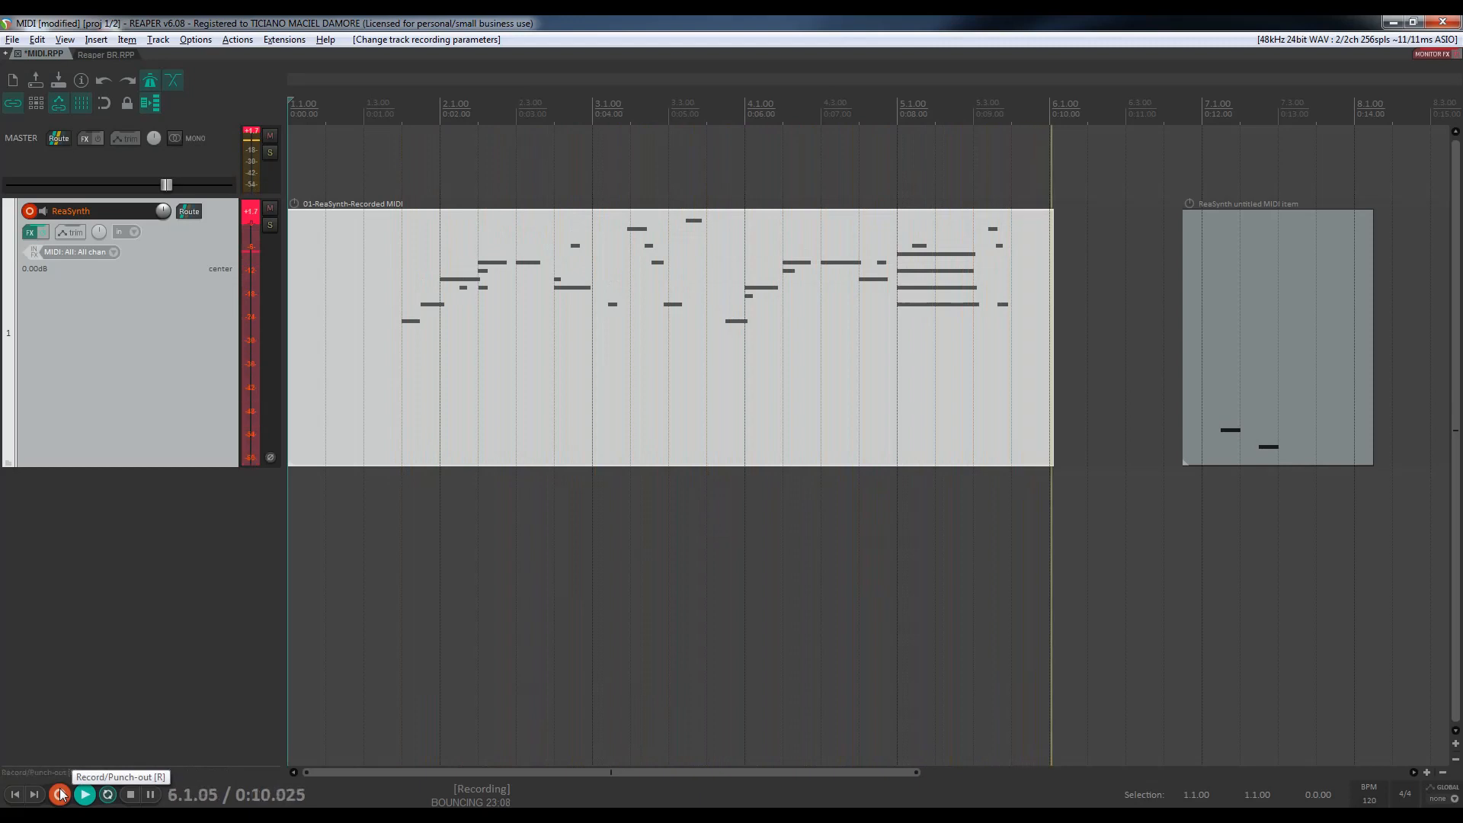
left_click(60, 794)
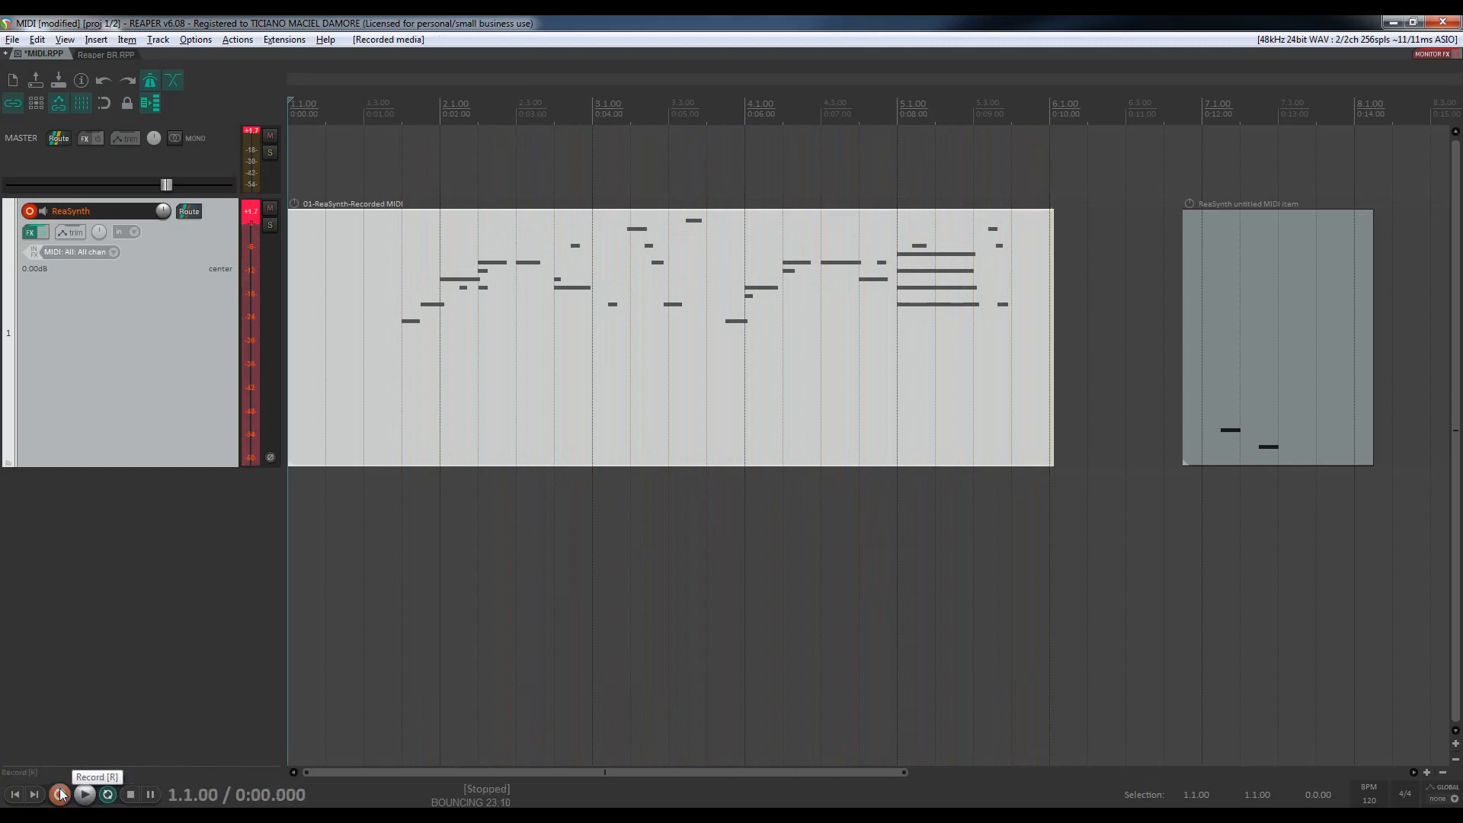
key("space")
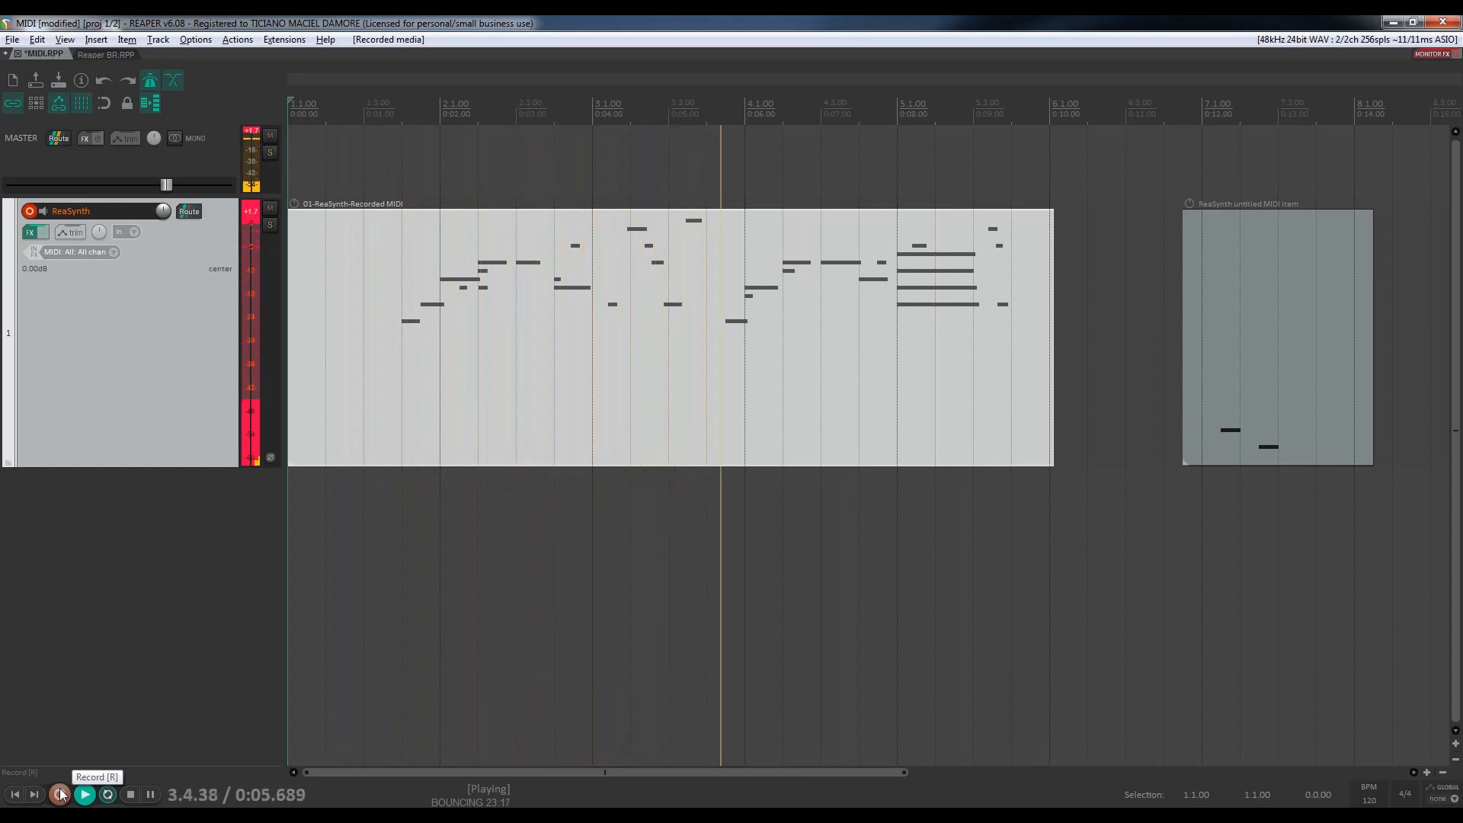
key("space")
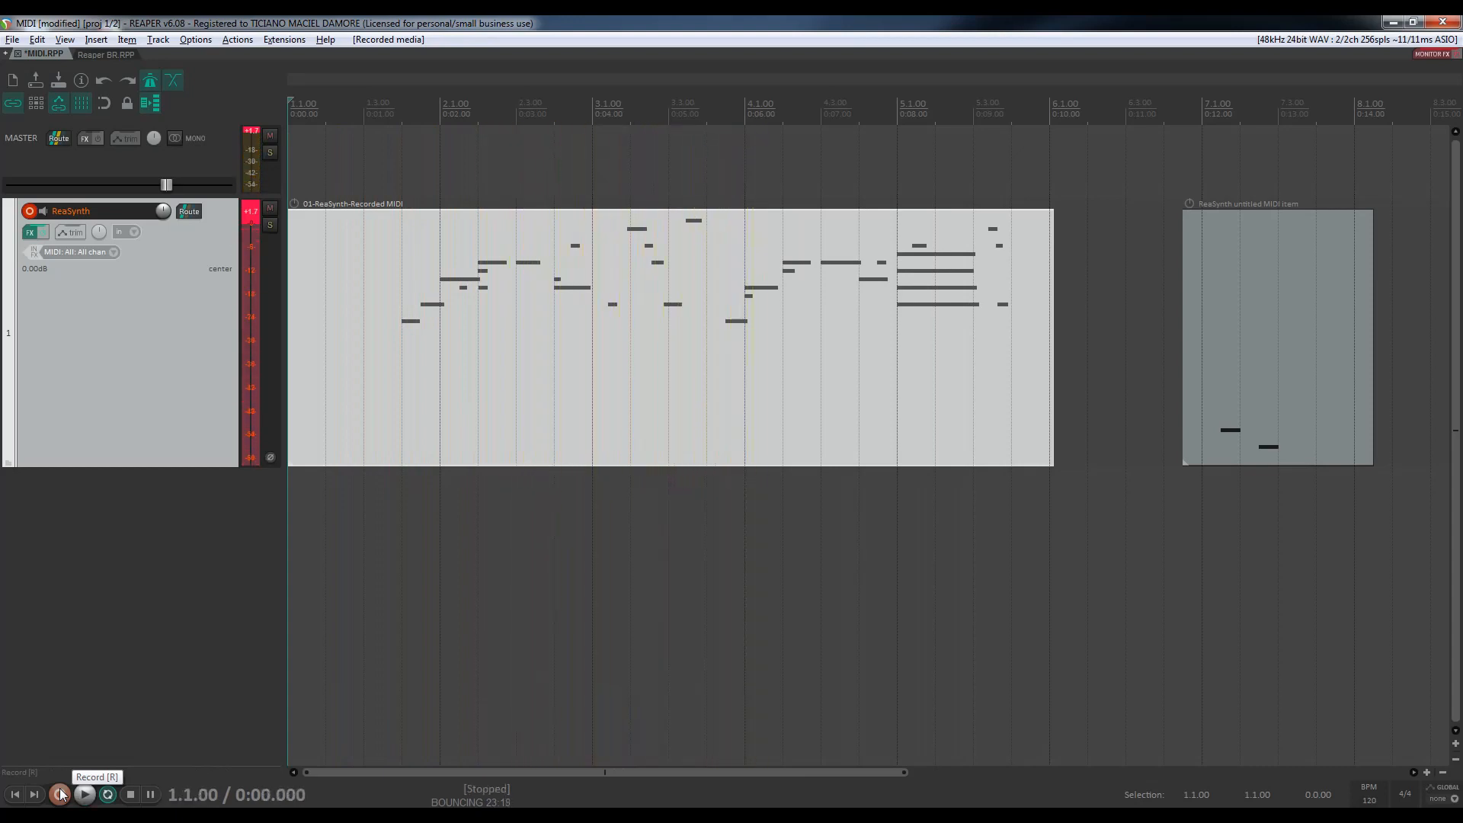
Set the ReaSynth track's record mode to MIDI touch-replace and record replacement notes into the recorded item from the project start.
left_click(132, 231)
mouse_move(178, 264)
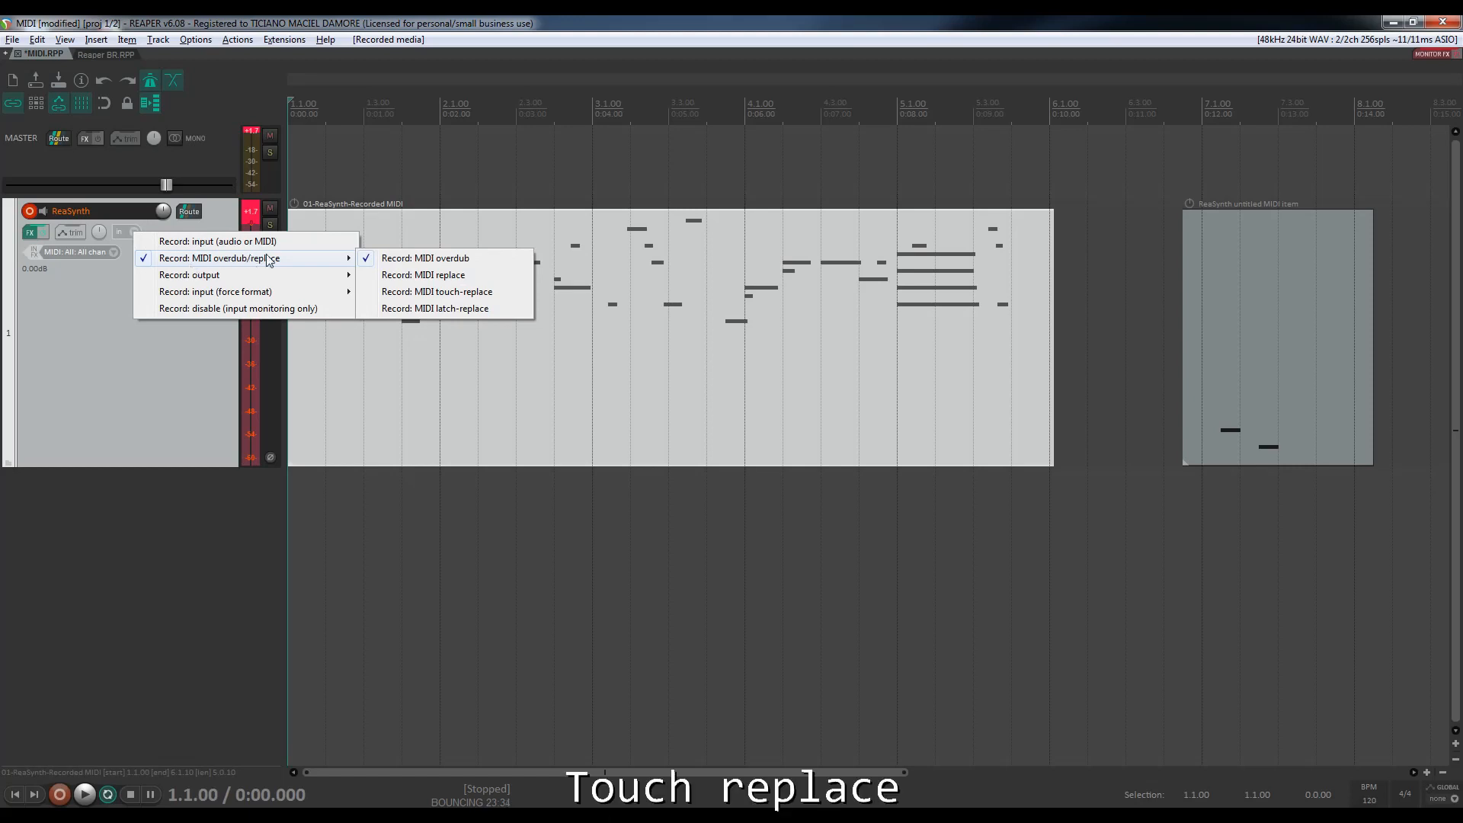
left_click(406, 294)
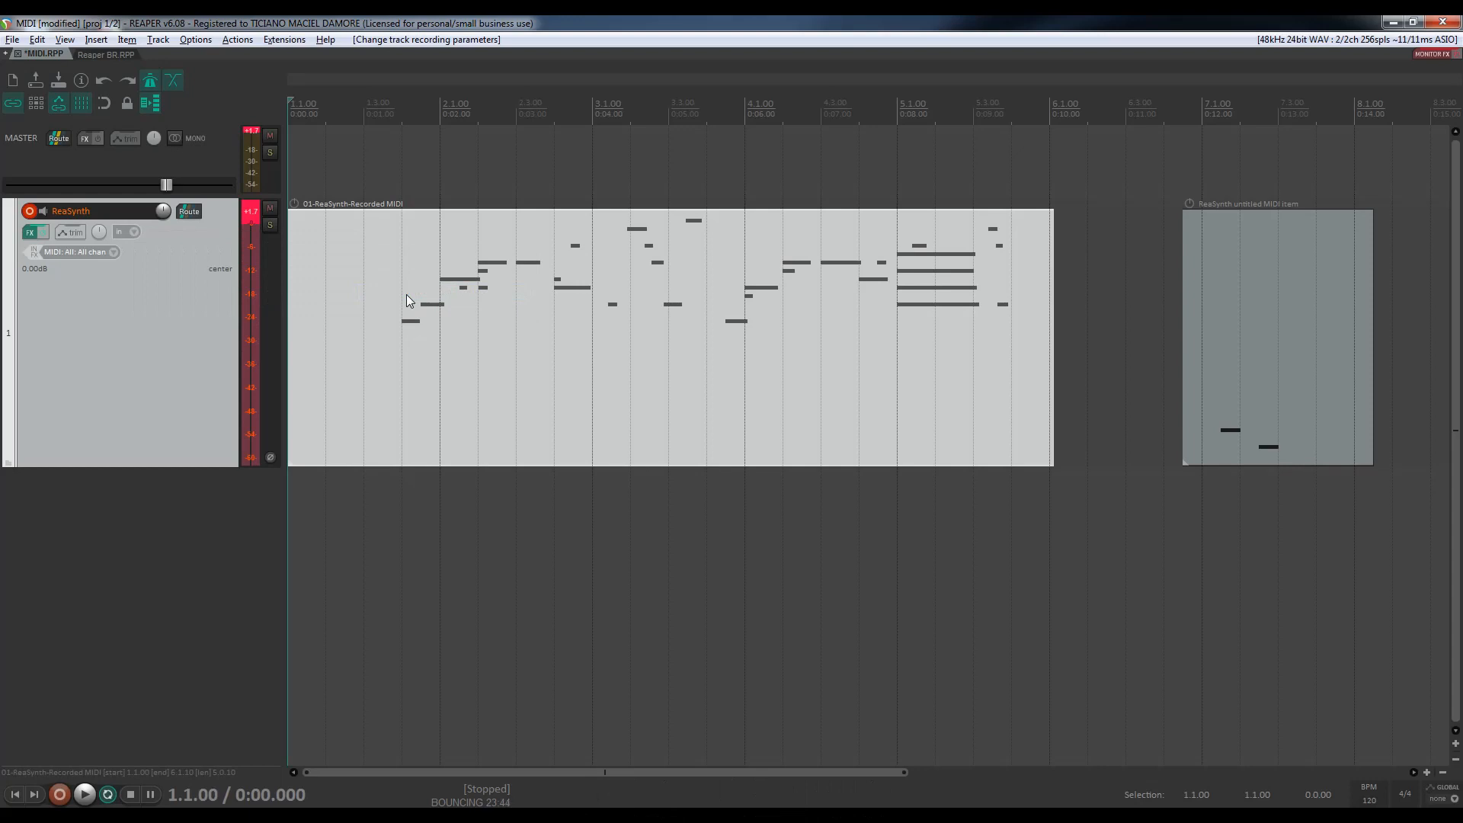
left_click(59, 795)
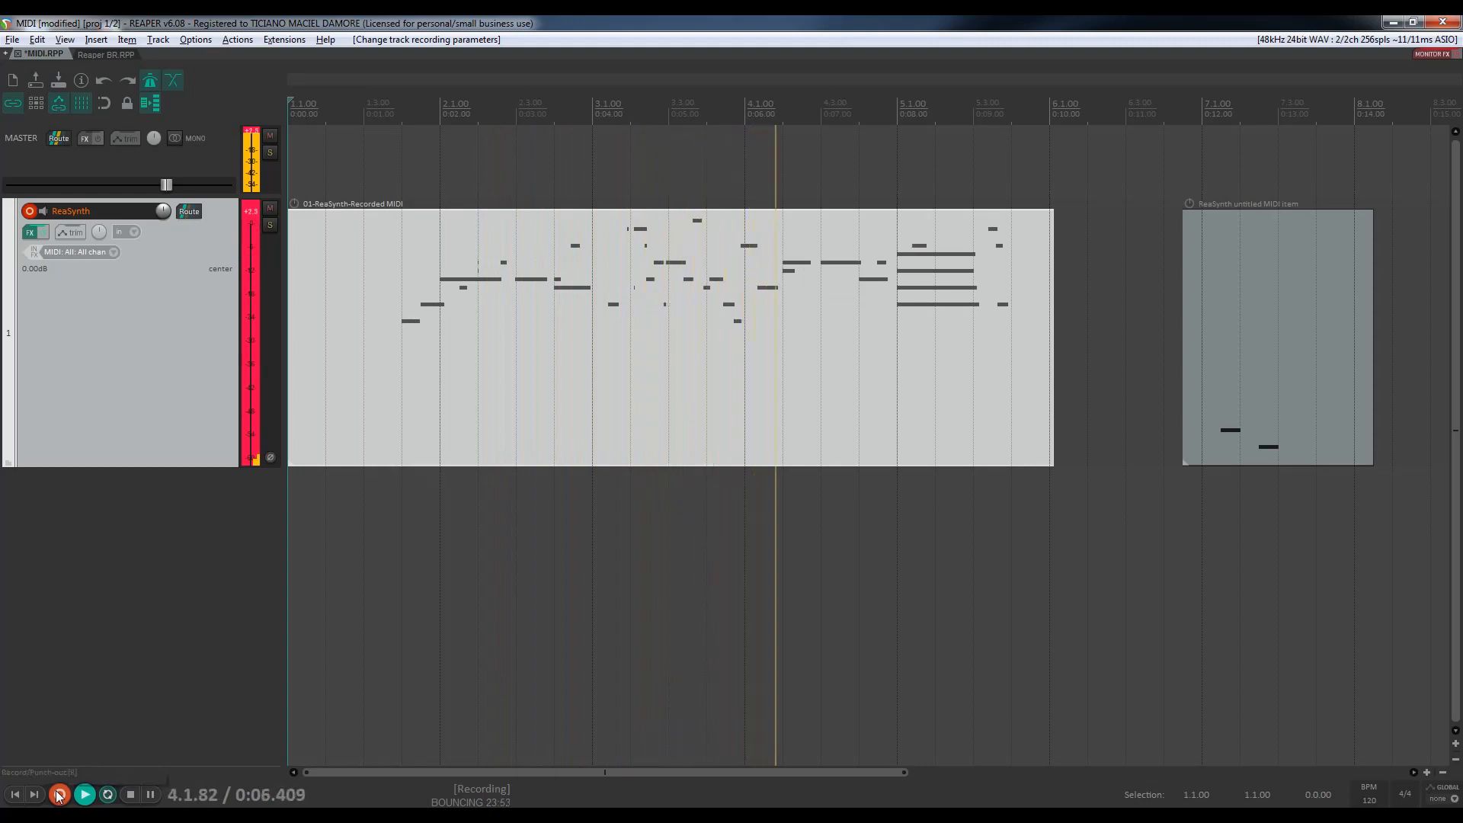
left_click(58, 795)
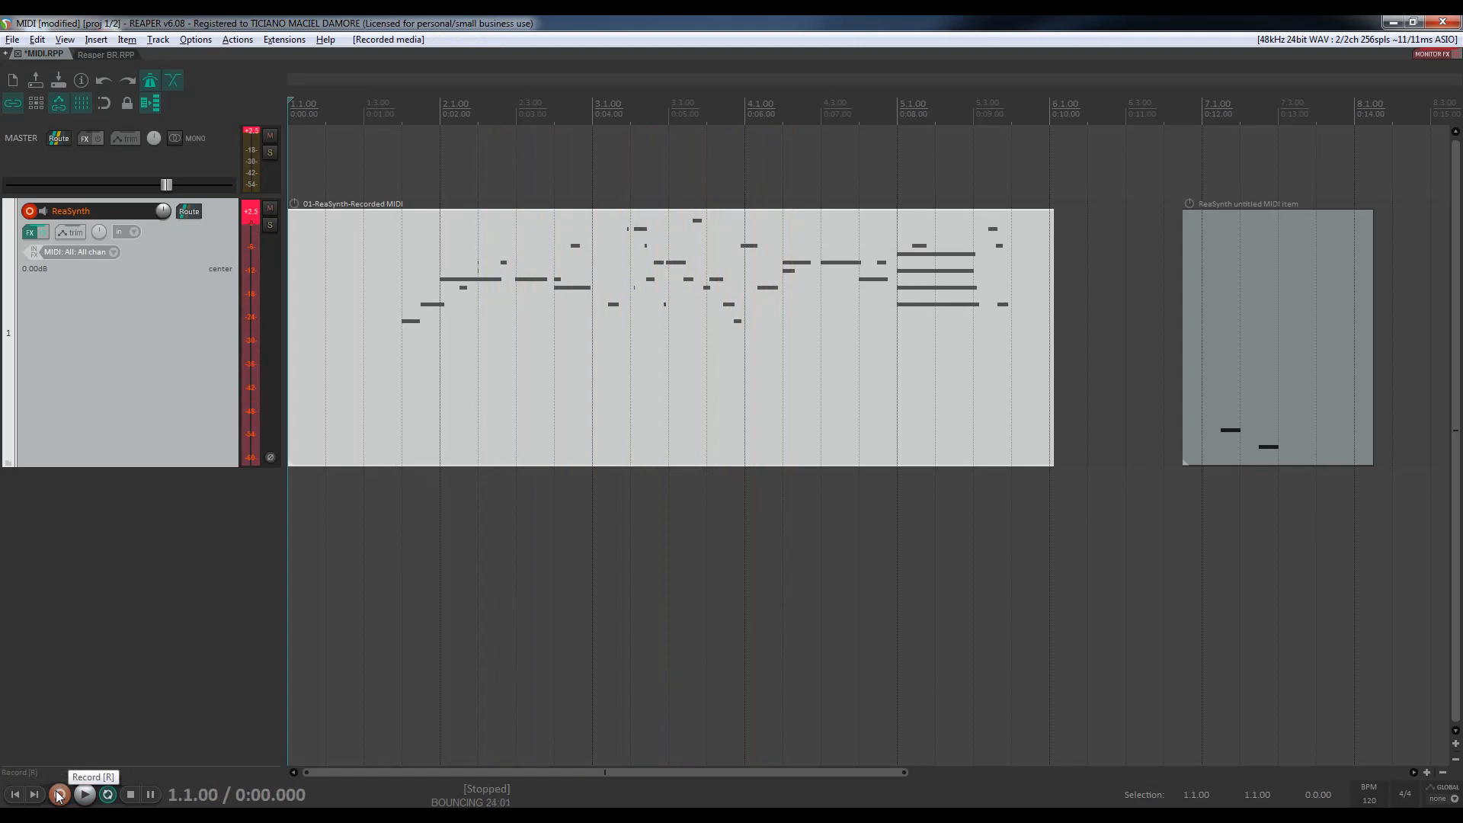
Delete both MIDI items from the ReaSynth track, leaving the track armed for recording.
left_click(30, 211)
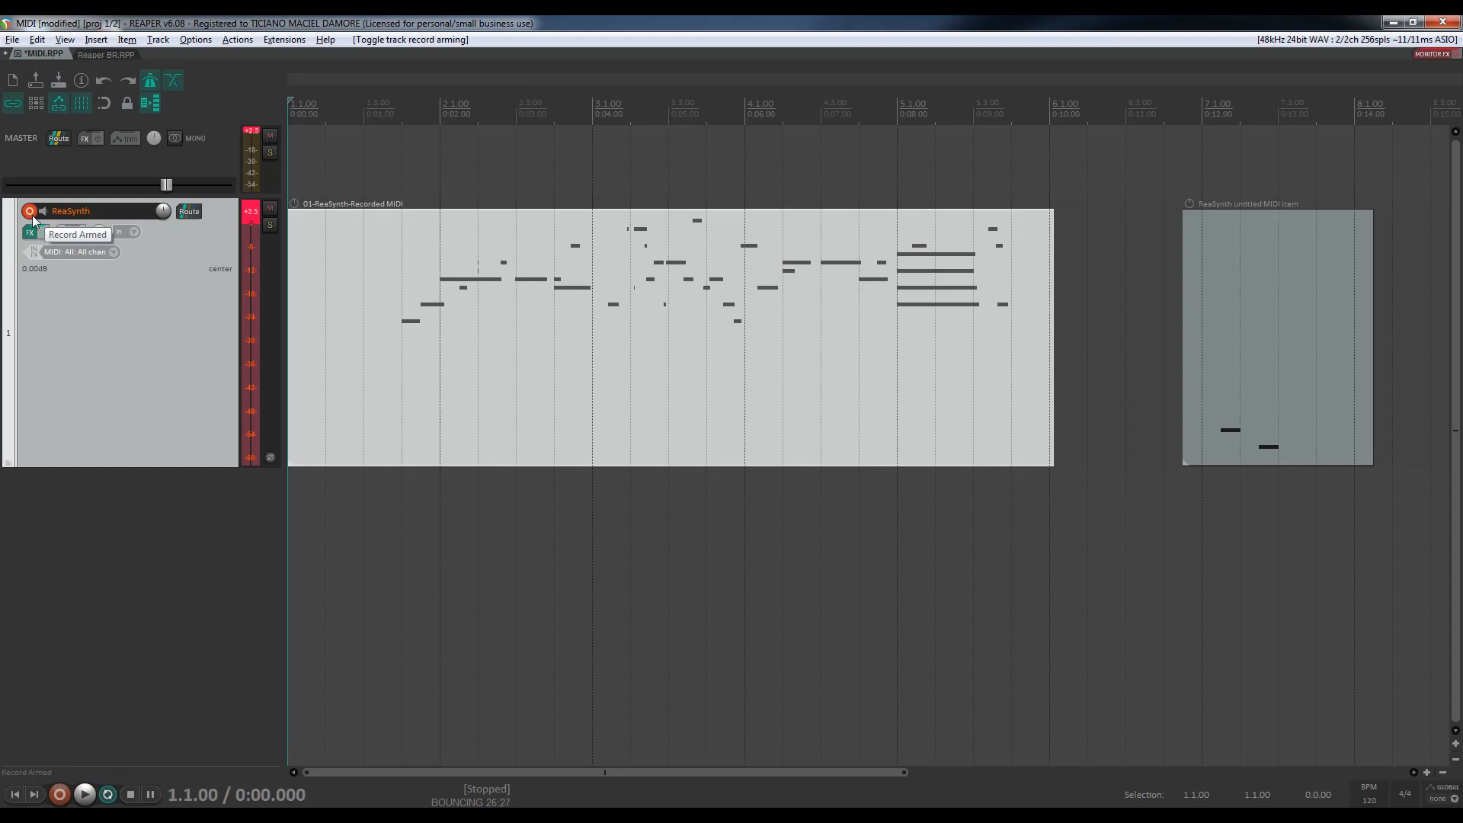
left_click(521, 404)
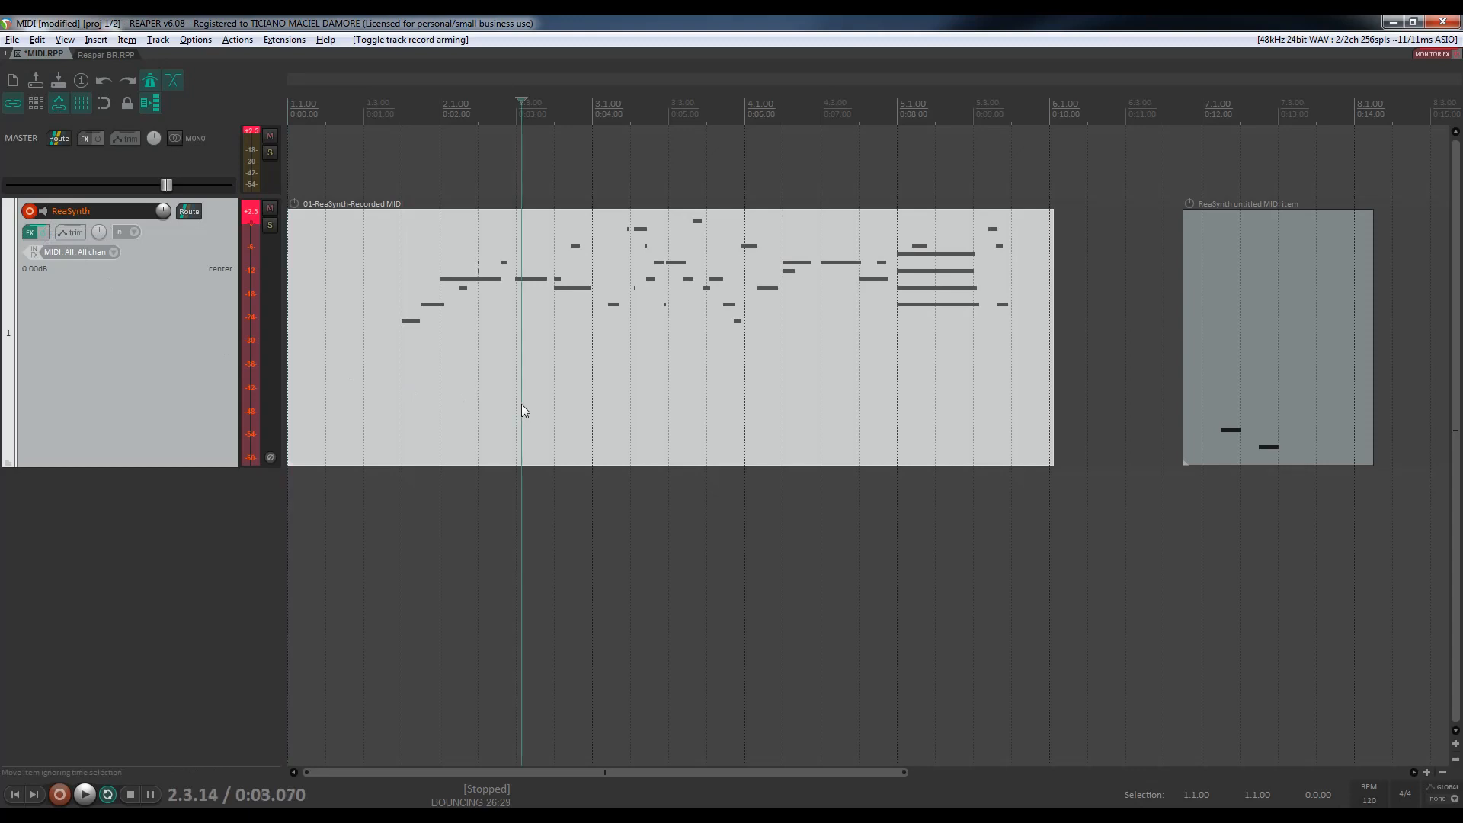
key("Delete")
left_click(1273, 431)
key("Delete")
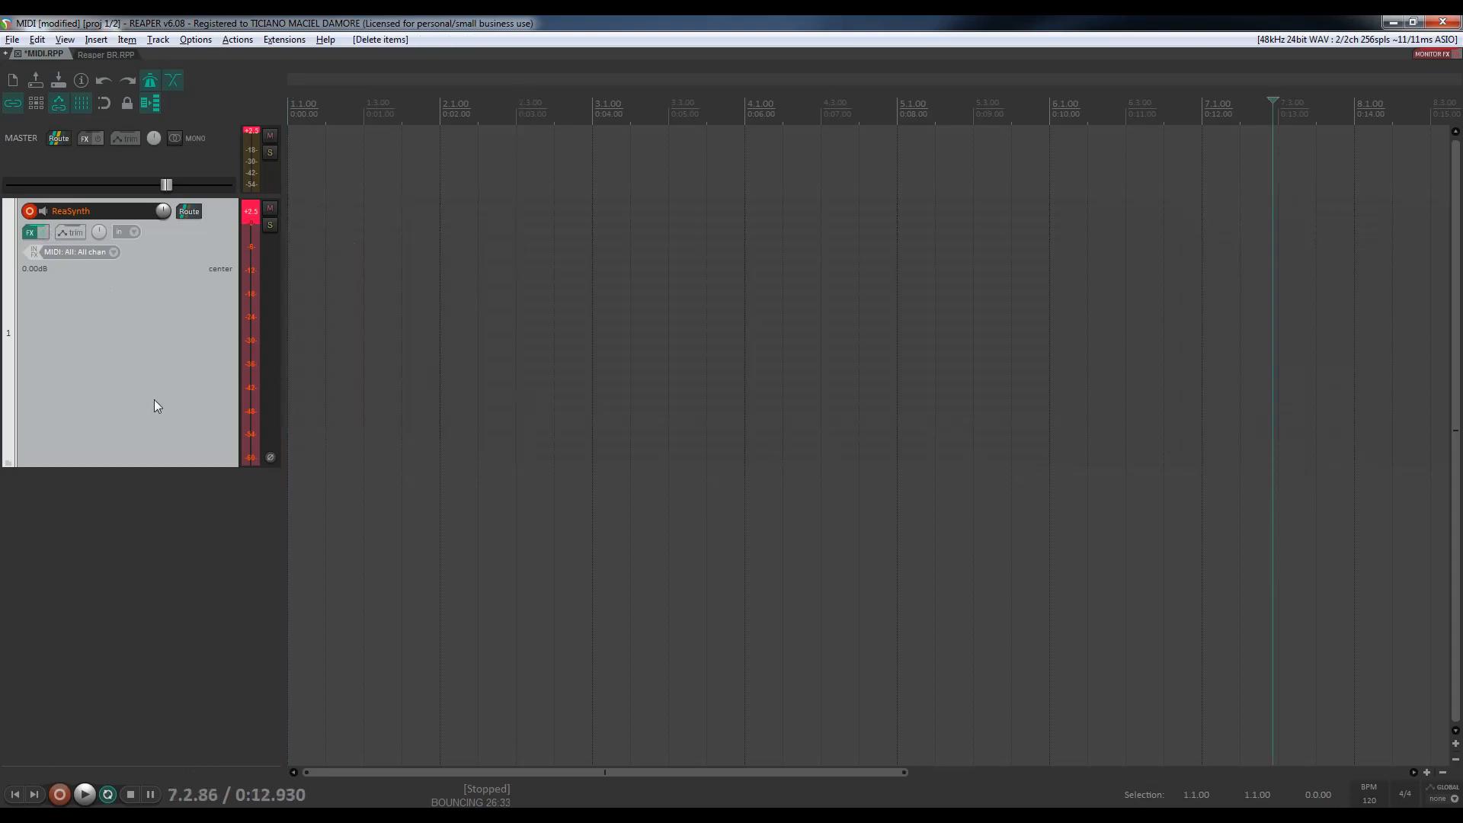
Add two new empty tracks below the ReaSynth track.
key("ctrl+t")
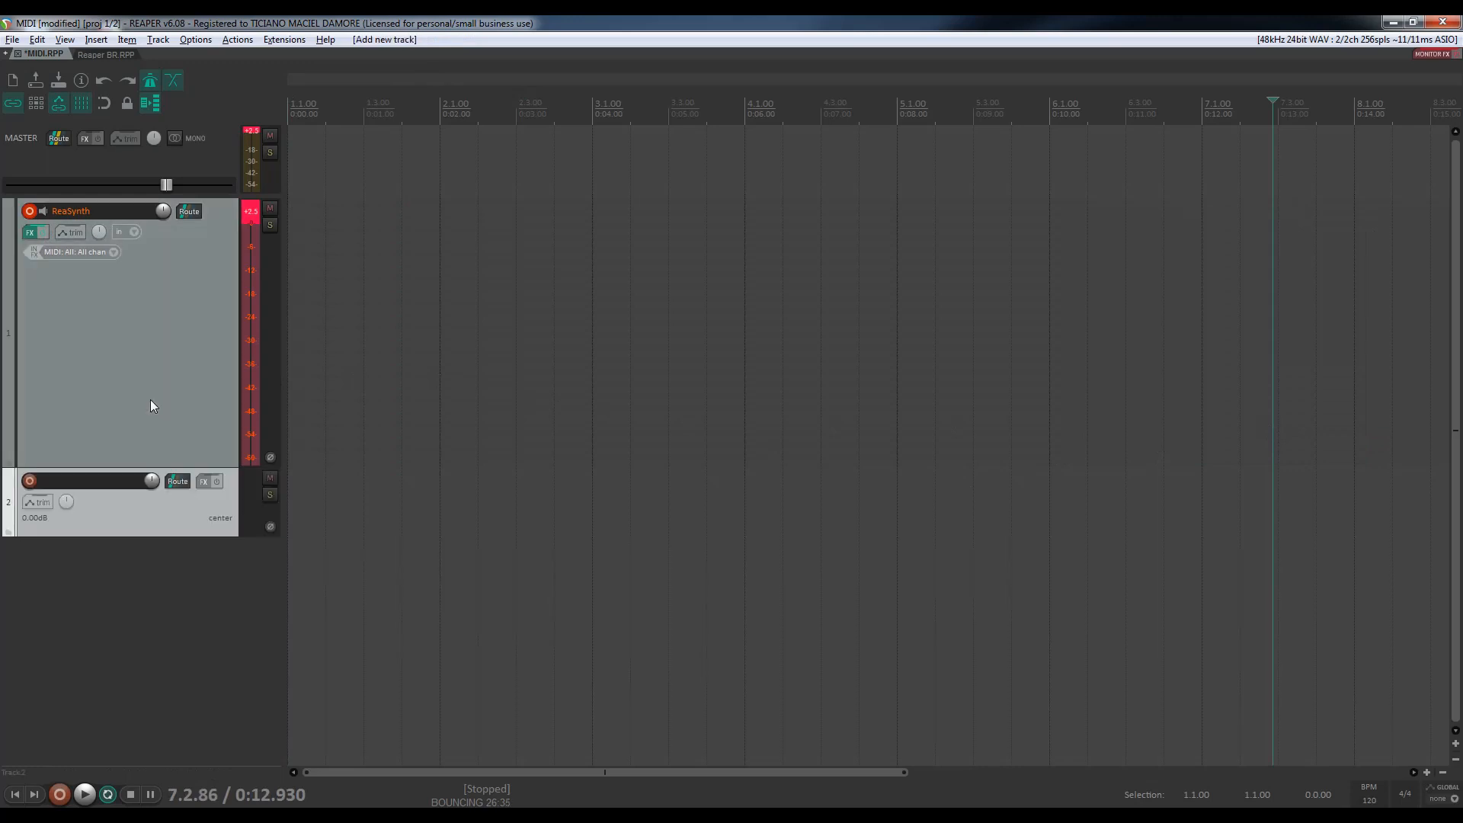
key("ctrl+t")
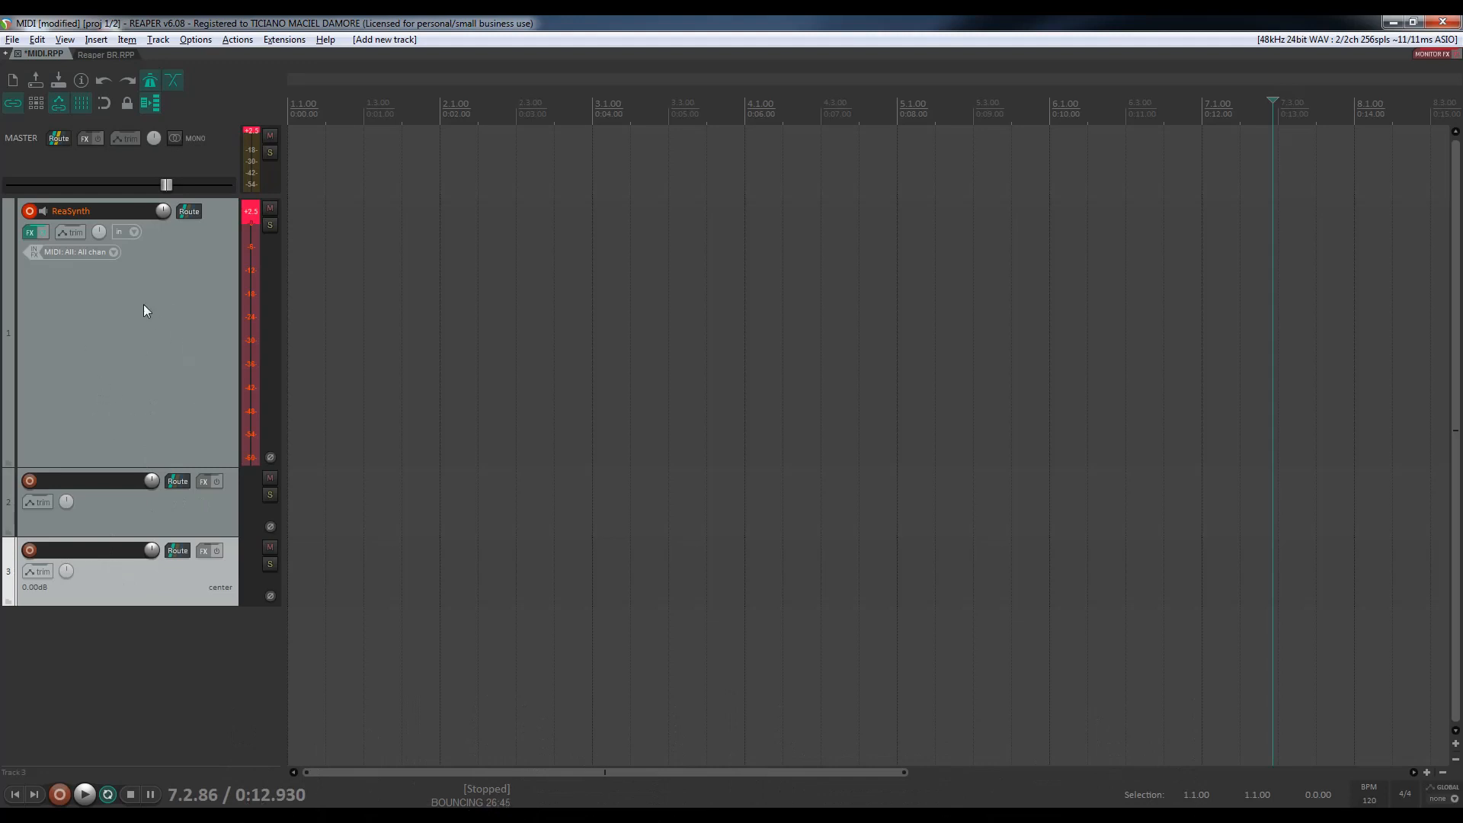
left_click(132, 342)
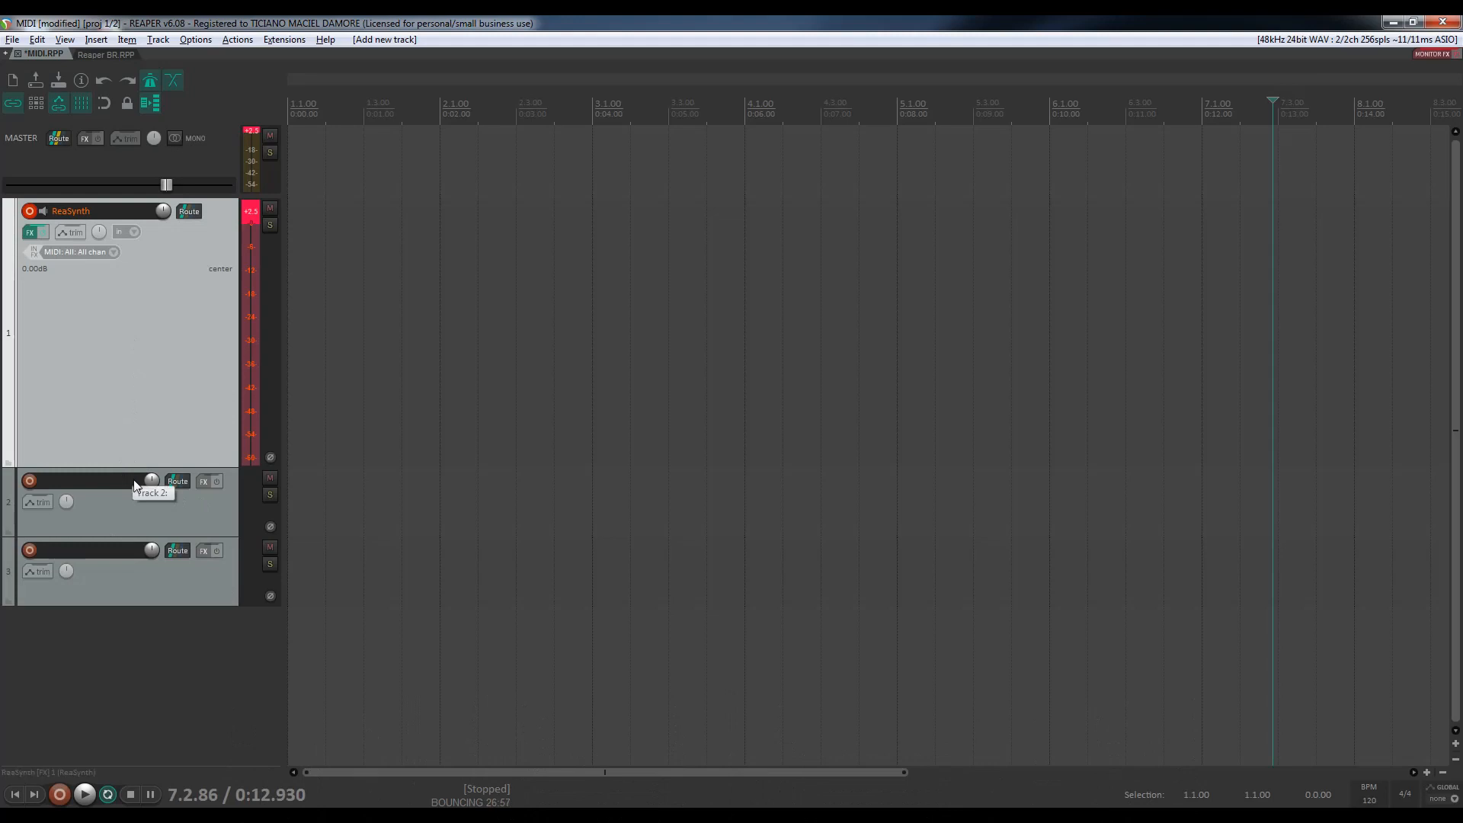
Create a send from track 2 to the ReaSynth track, keeping its default audio and MIDI routing, and close the send controls.
left_click(176, 478)
left_click_drag(176, 478, 205, 303)
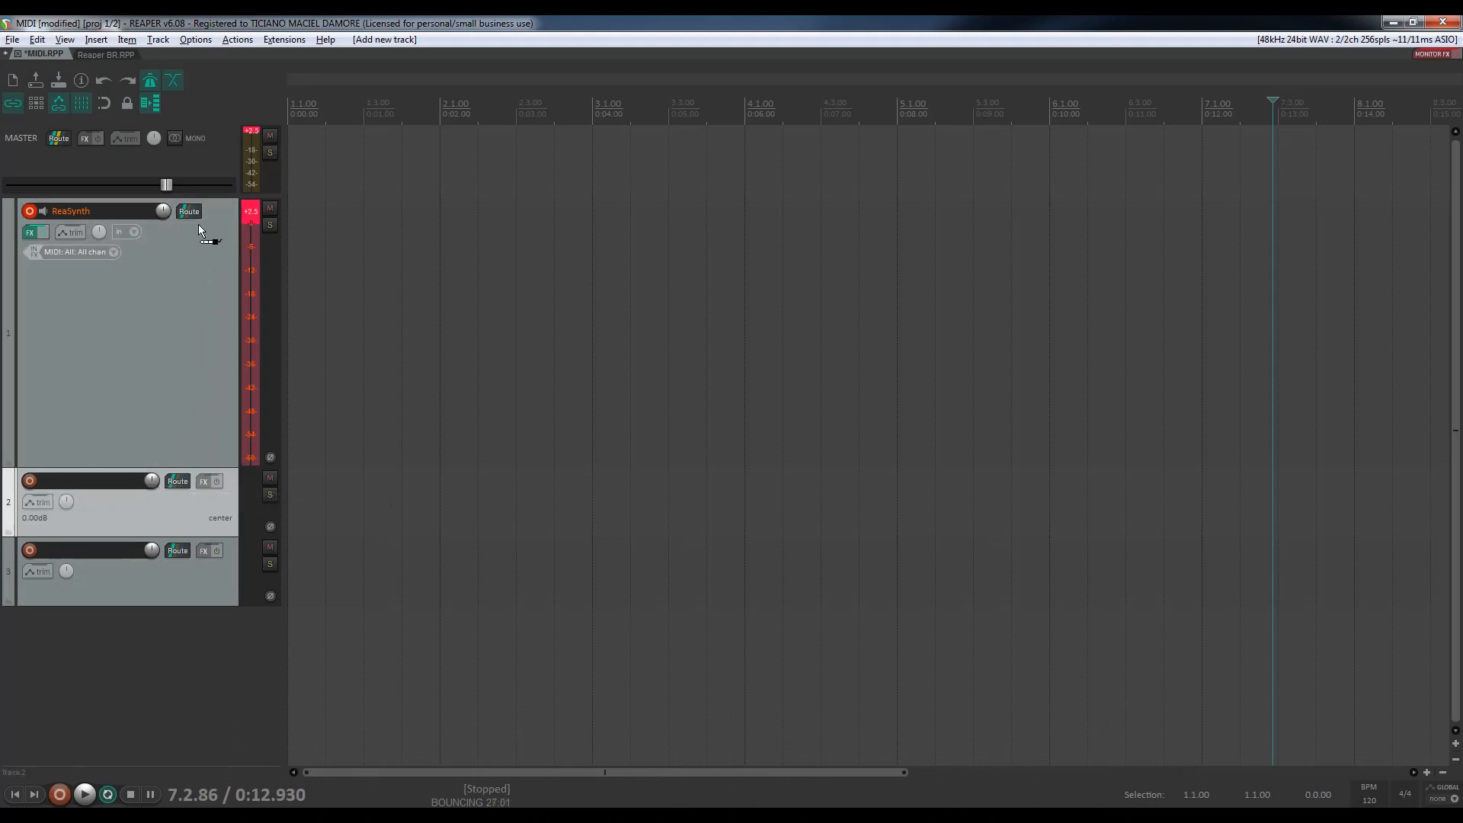
left_click_drag(188, 211, 187, 211)
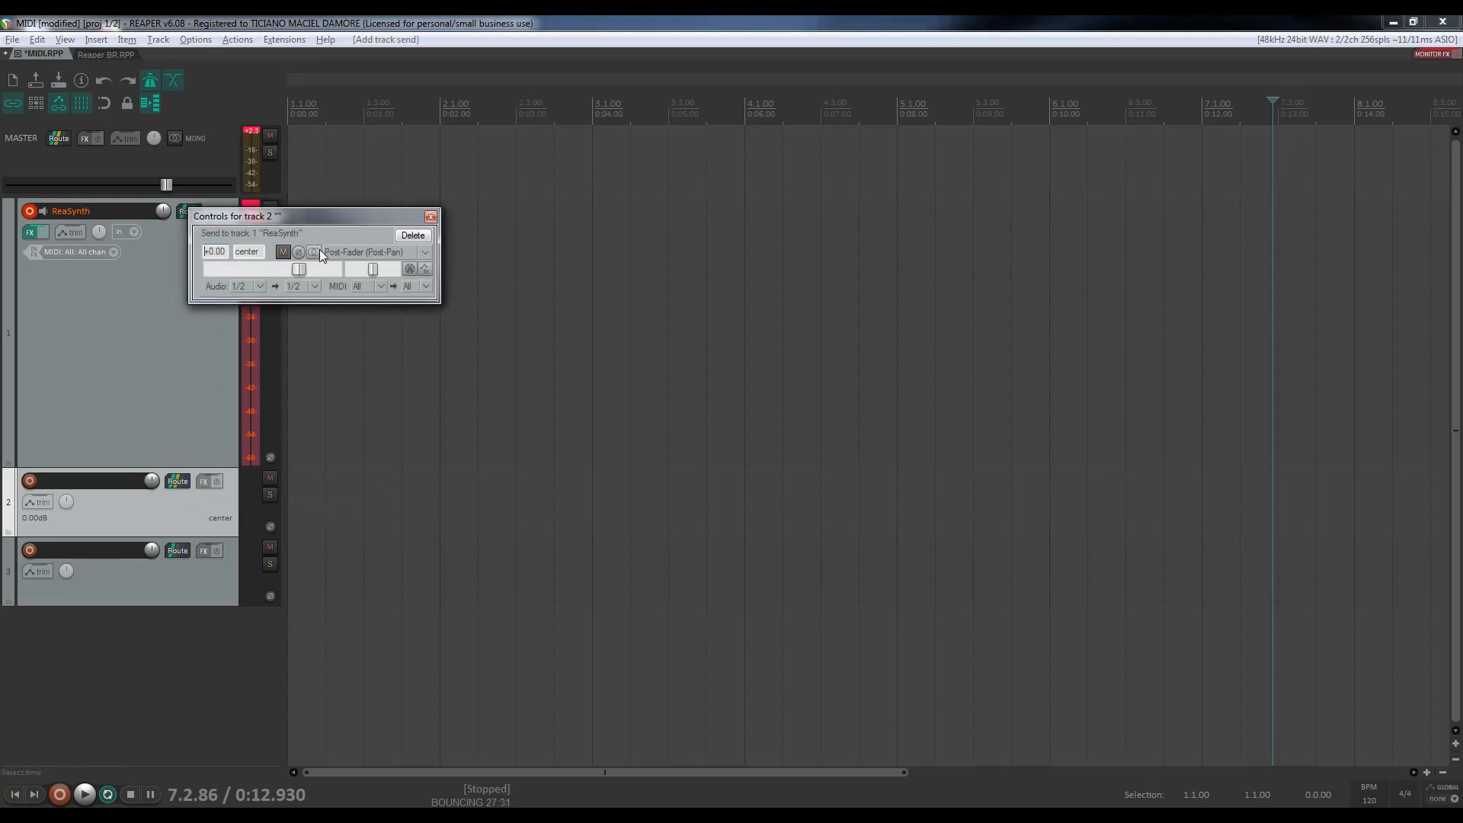
left_click(430, 216)
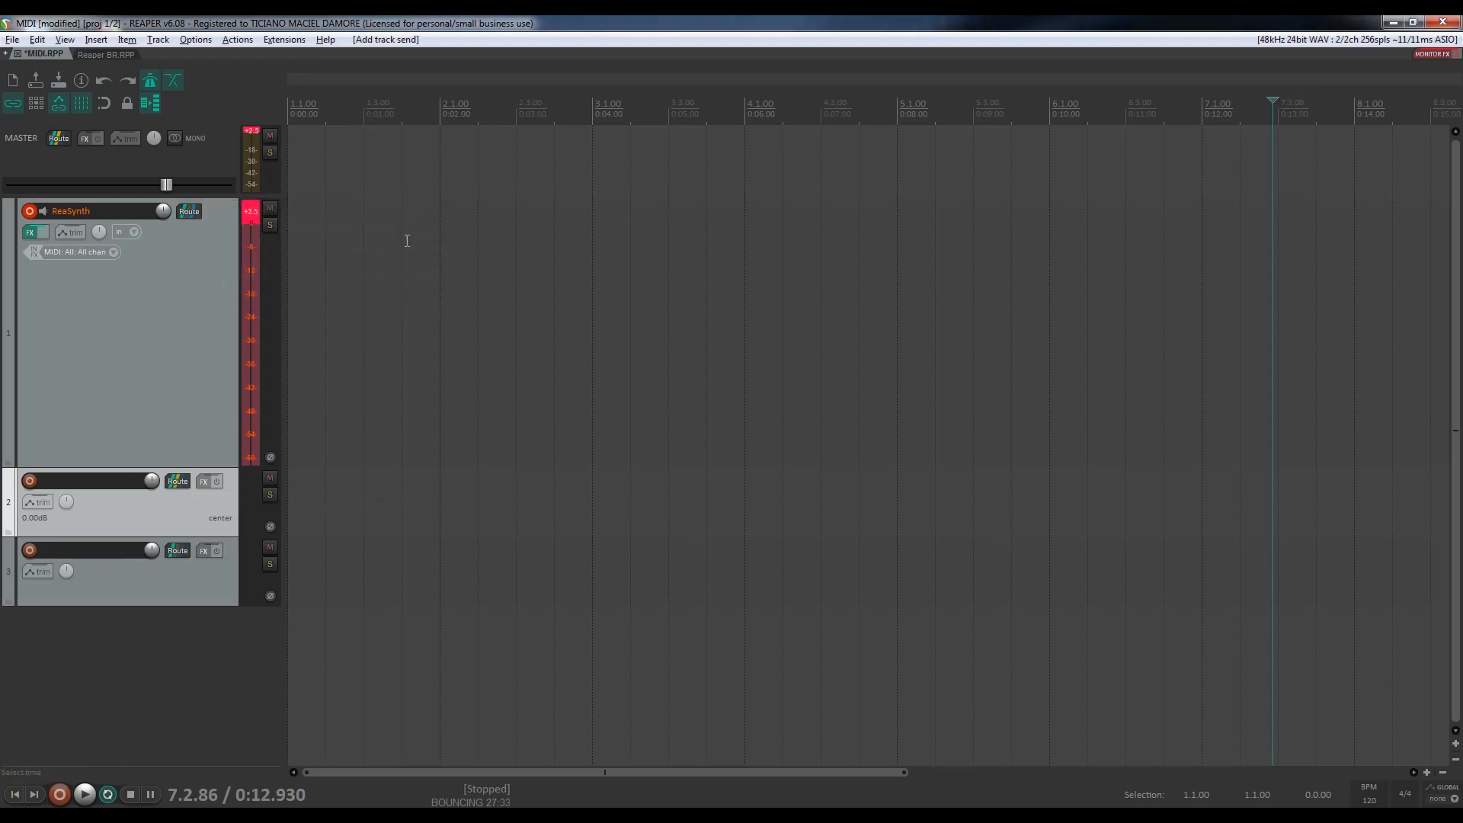
Create a send from track 3 to the ReaSynth track with its default audio and MIDI routing, and close the send controls.
left_click_drag(176, 553, 181, 533)
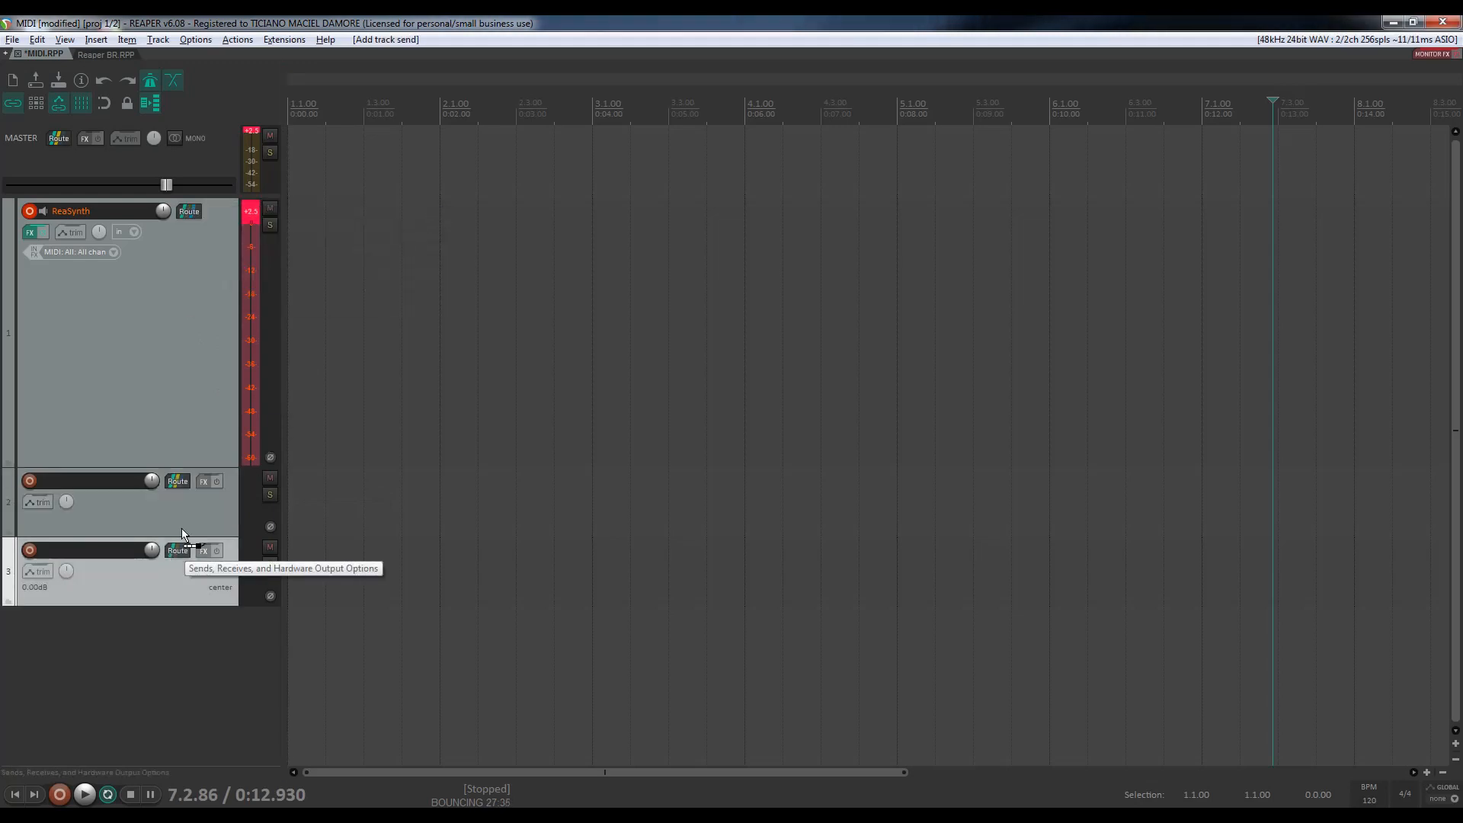
left_click_drag(220, 297, 188, 212)
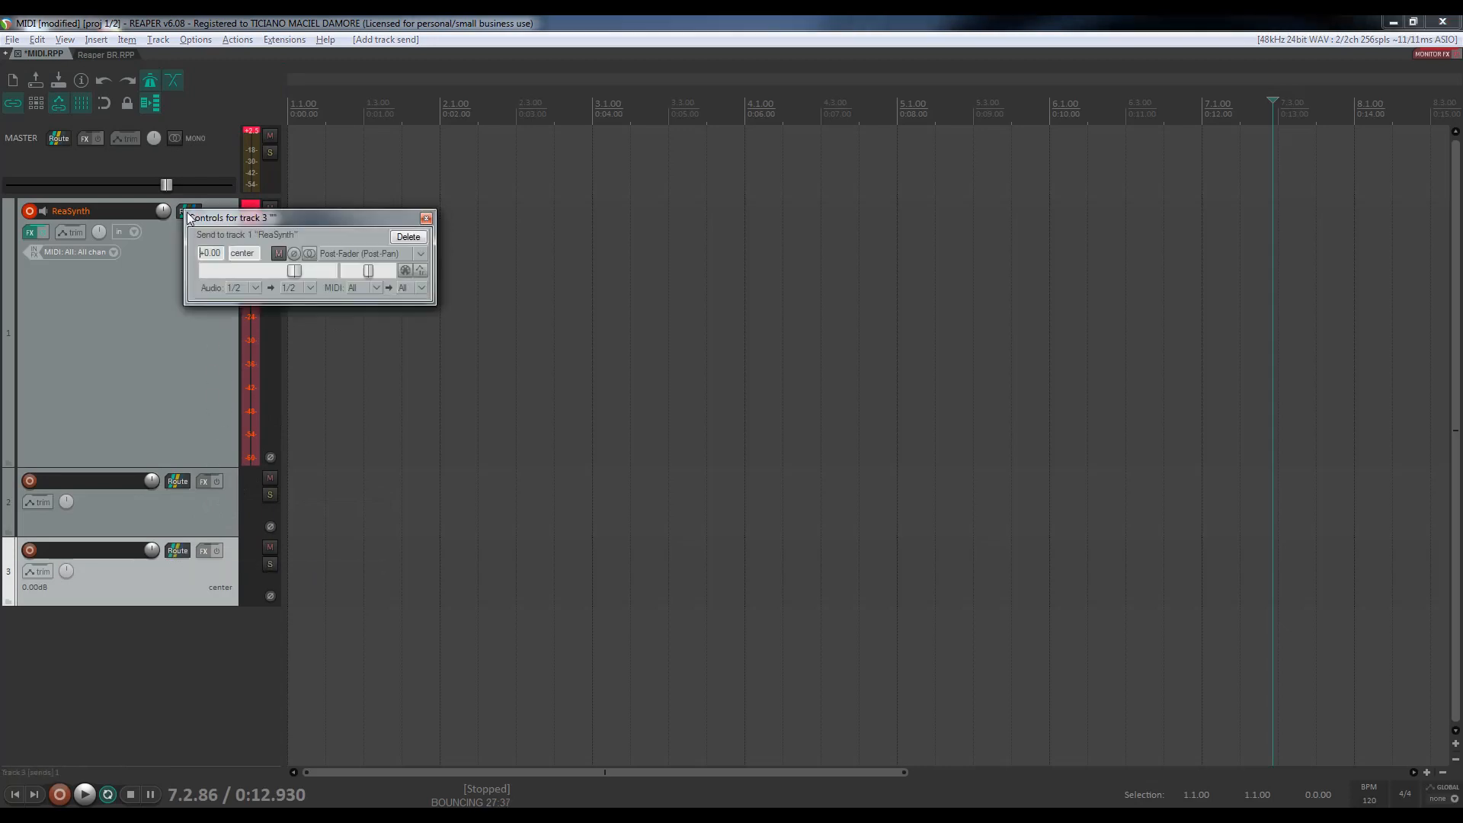
left_click(424, 219)
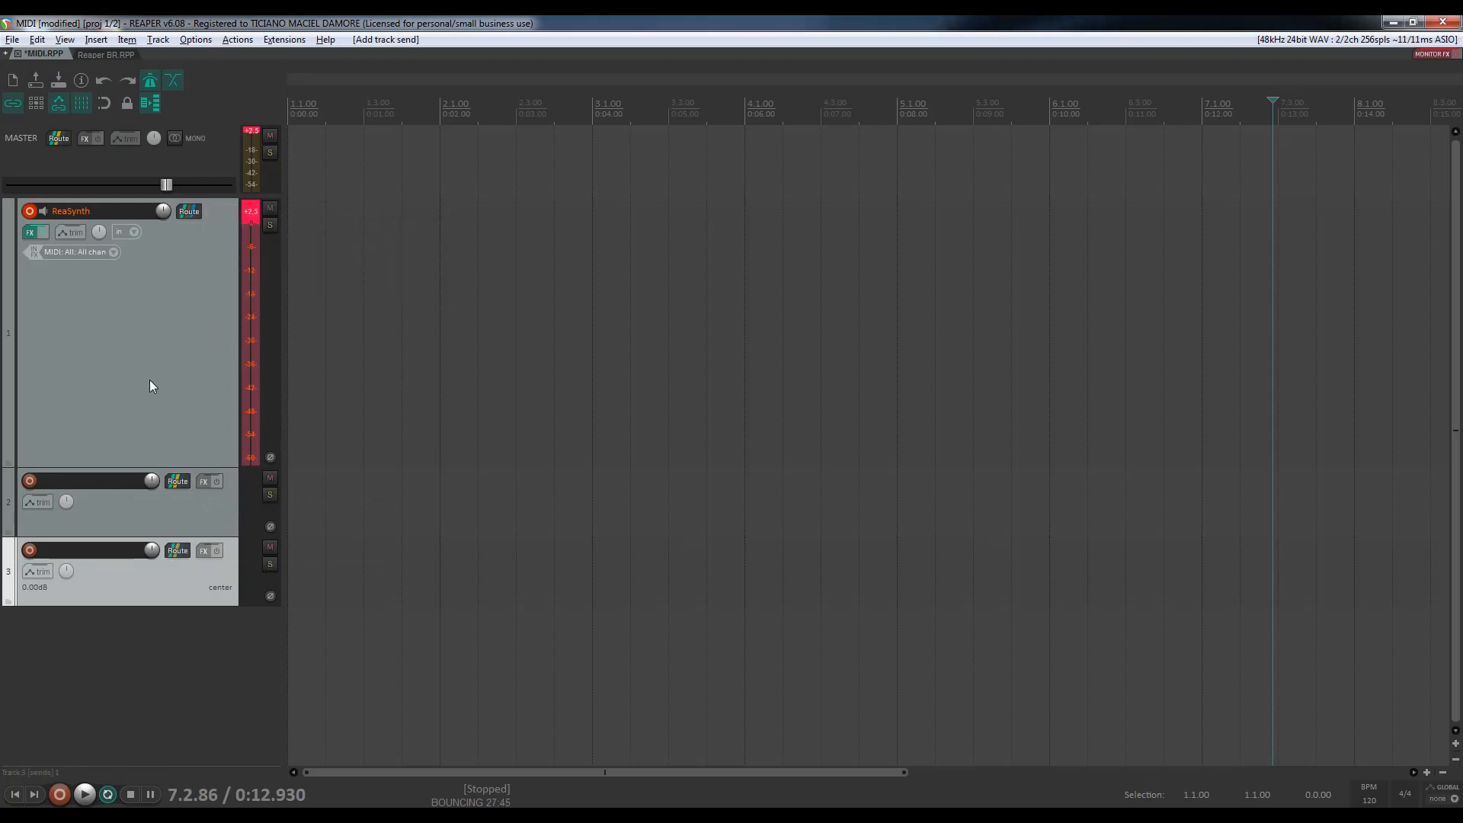
Arm track 2 with All MIDI Inputs on All Channels and record monitoring on, and disarm the ReaSynth track.
left_click(30, 481)
left_click(113, 521)
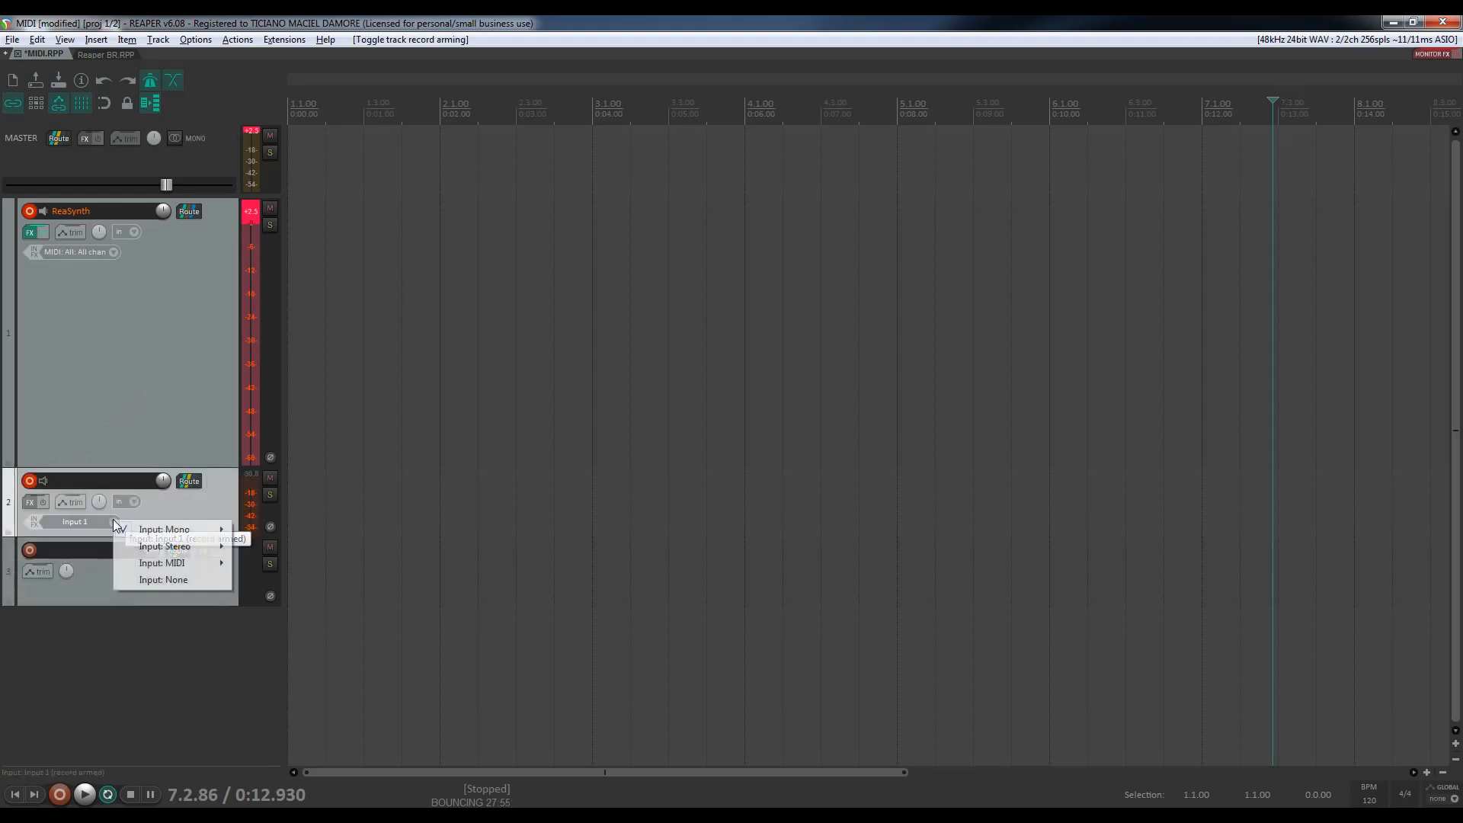
mouse_move(215, 570)
mouse_move(275, 591)
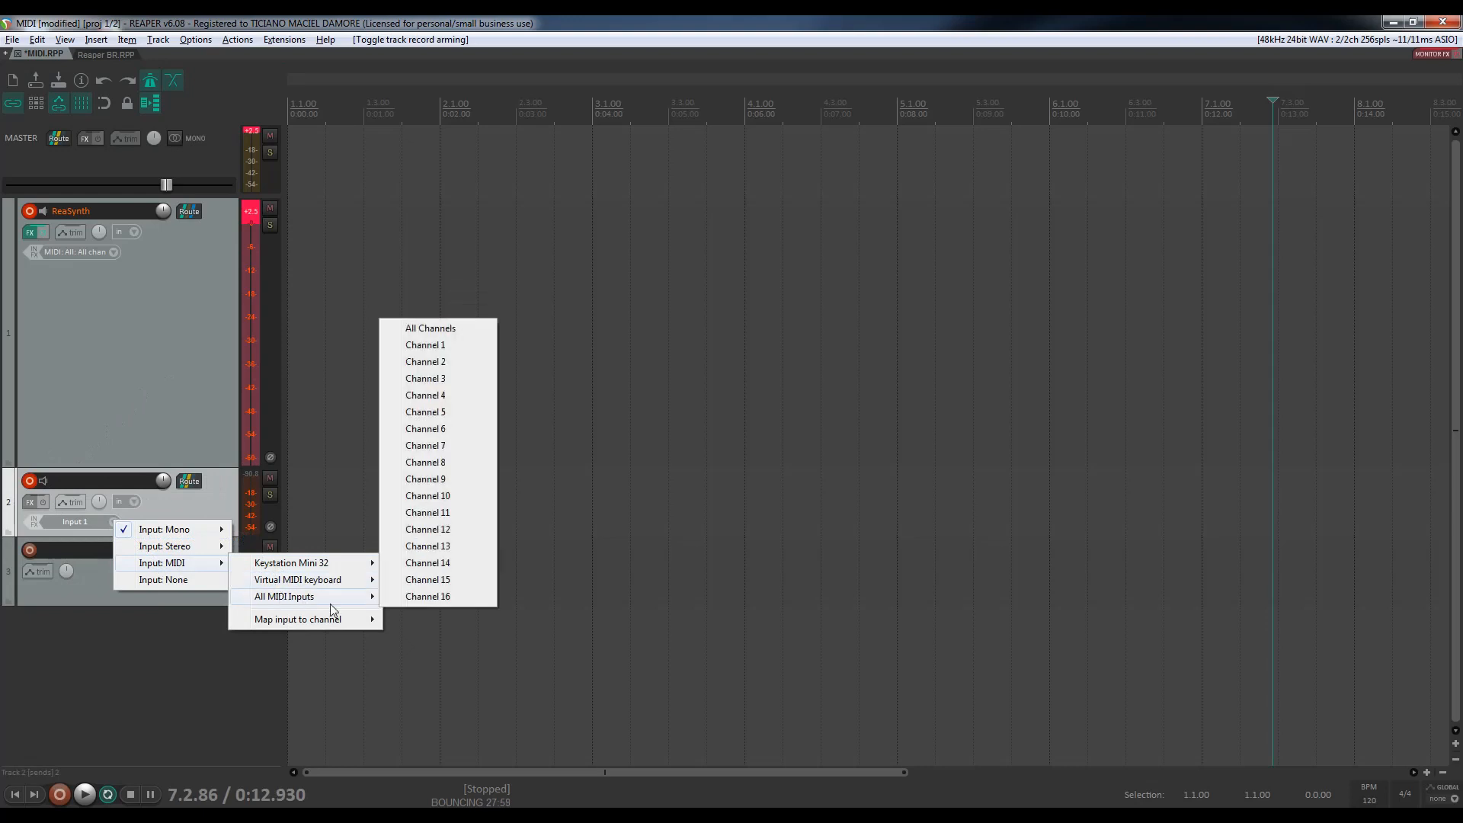
left_click(440, 328)
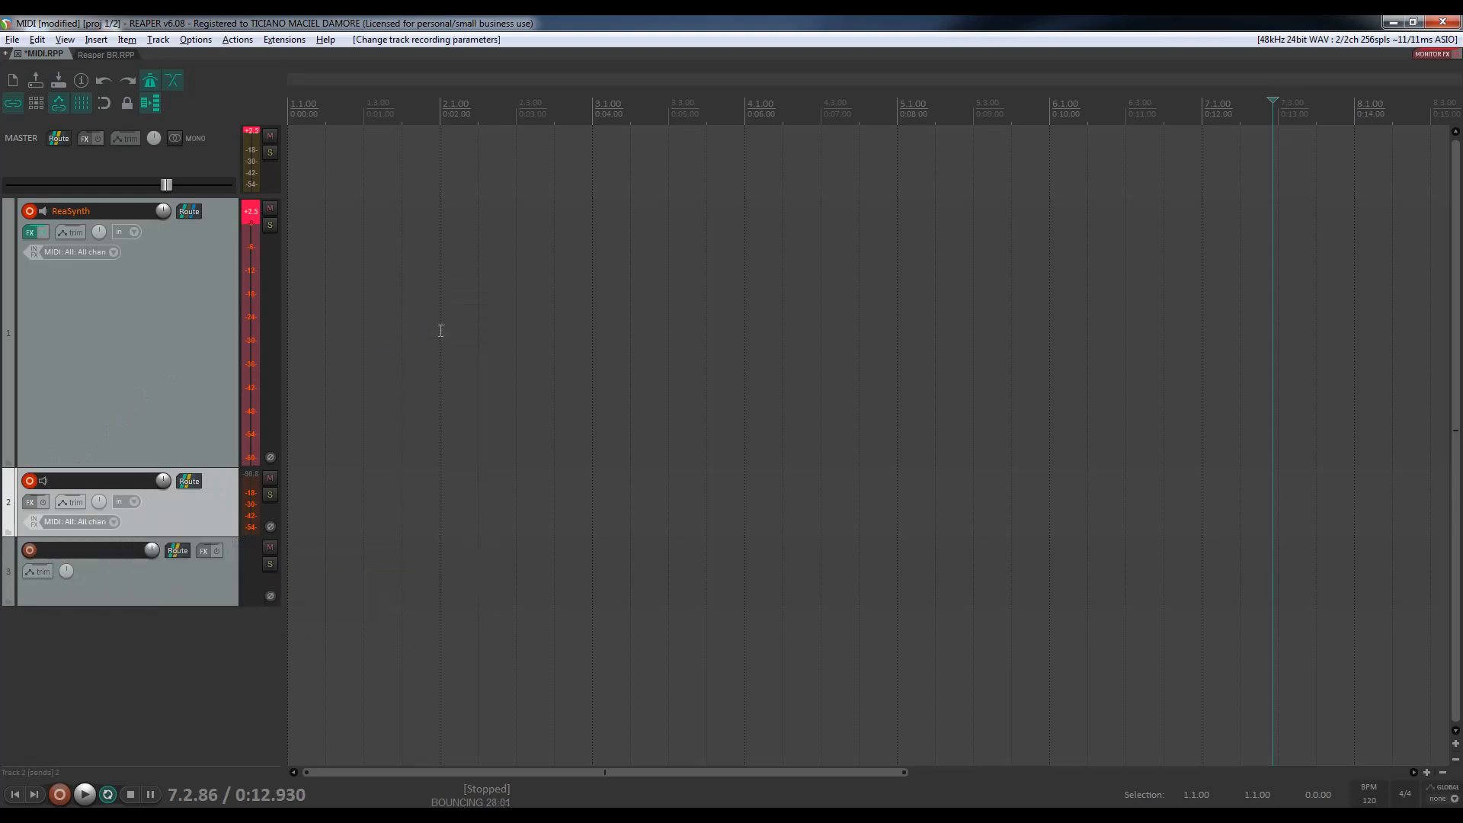
left_click(28, 211)
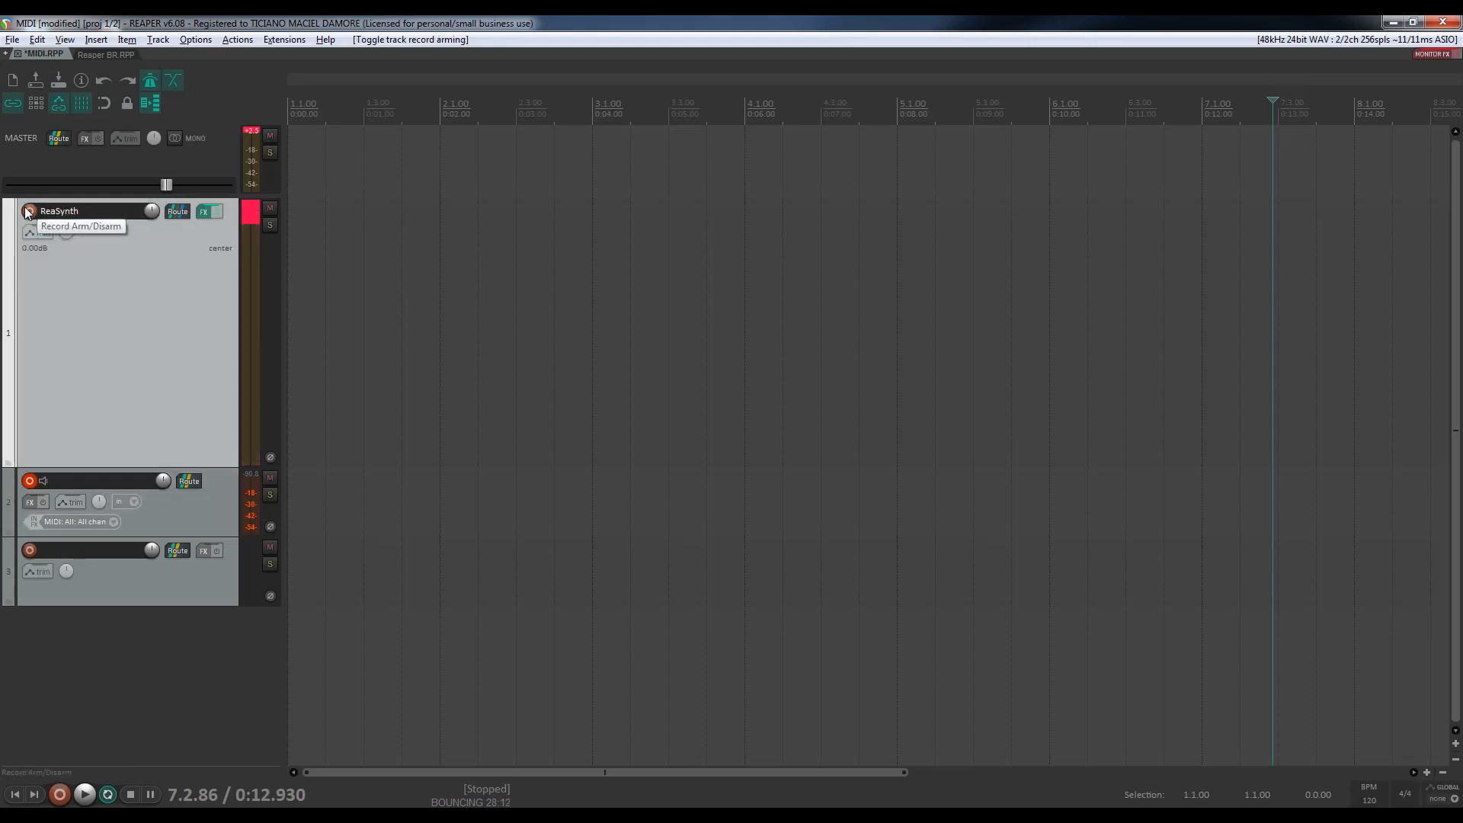
left_click(43, 482)
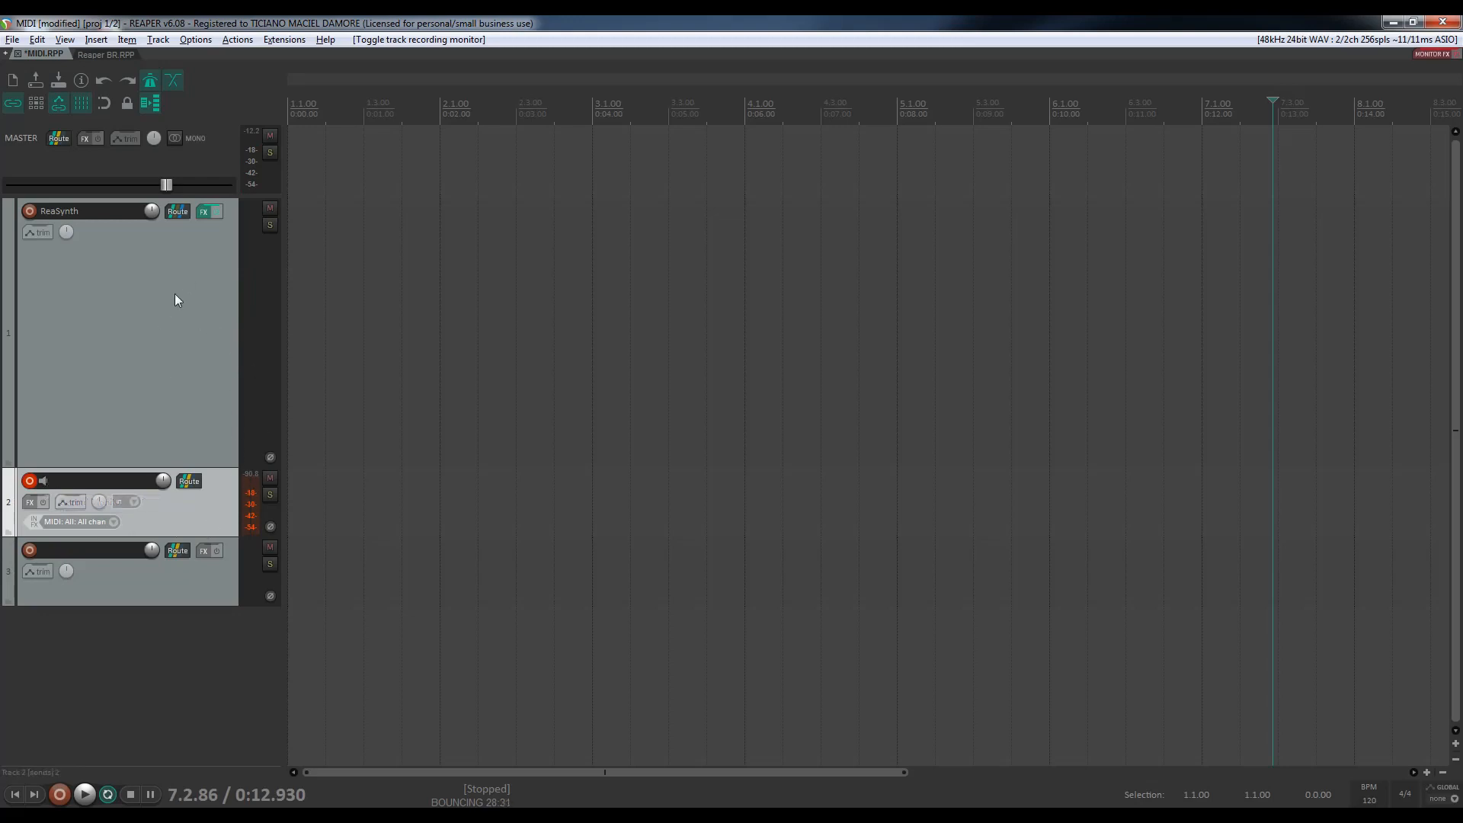
Record a MIDI melody of about five bars on track 2 from the project start.
key("Home")
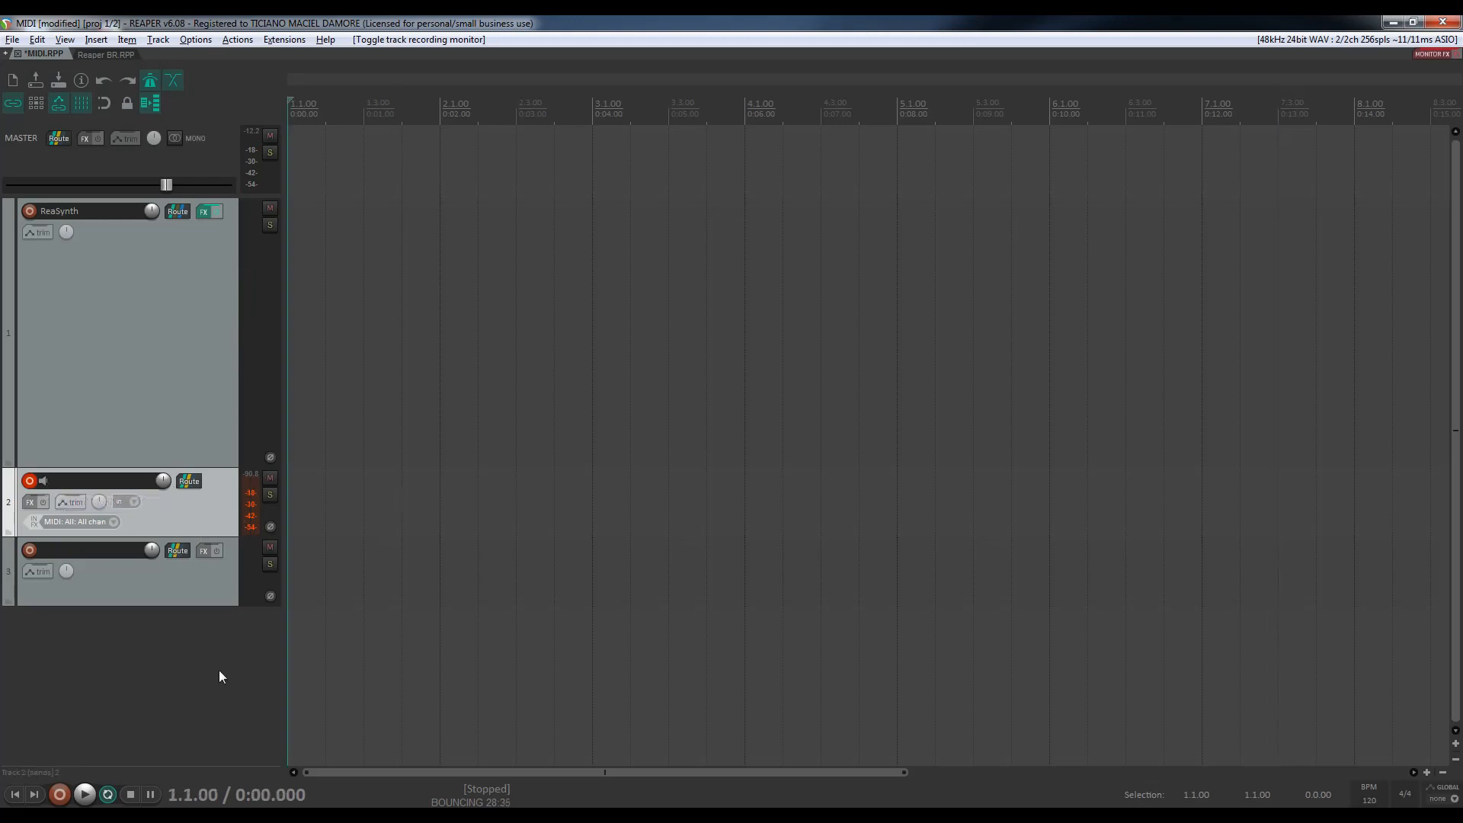
left_click(60, 795)
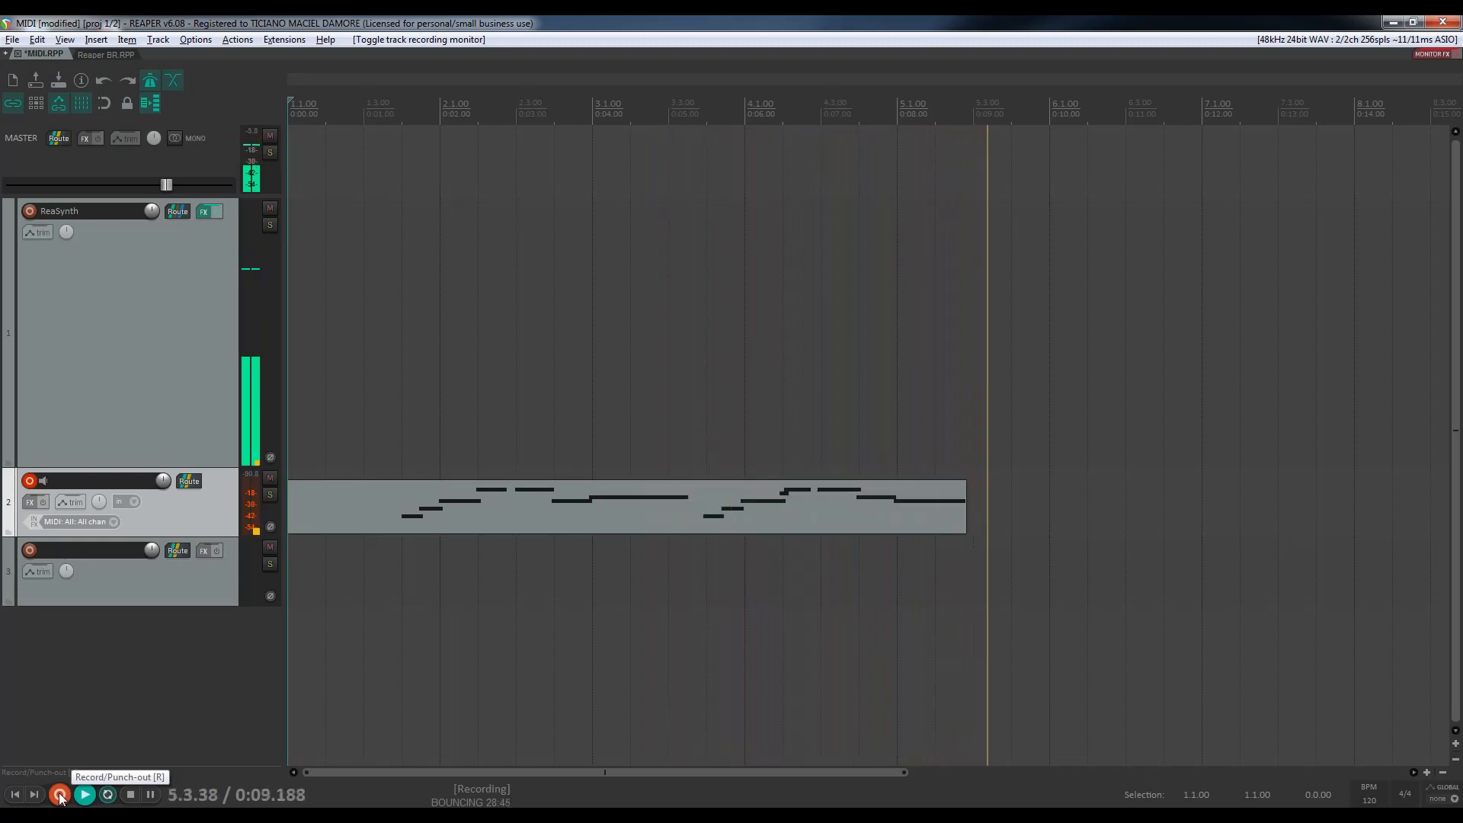
left_click(59, 795)
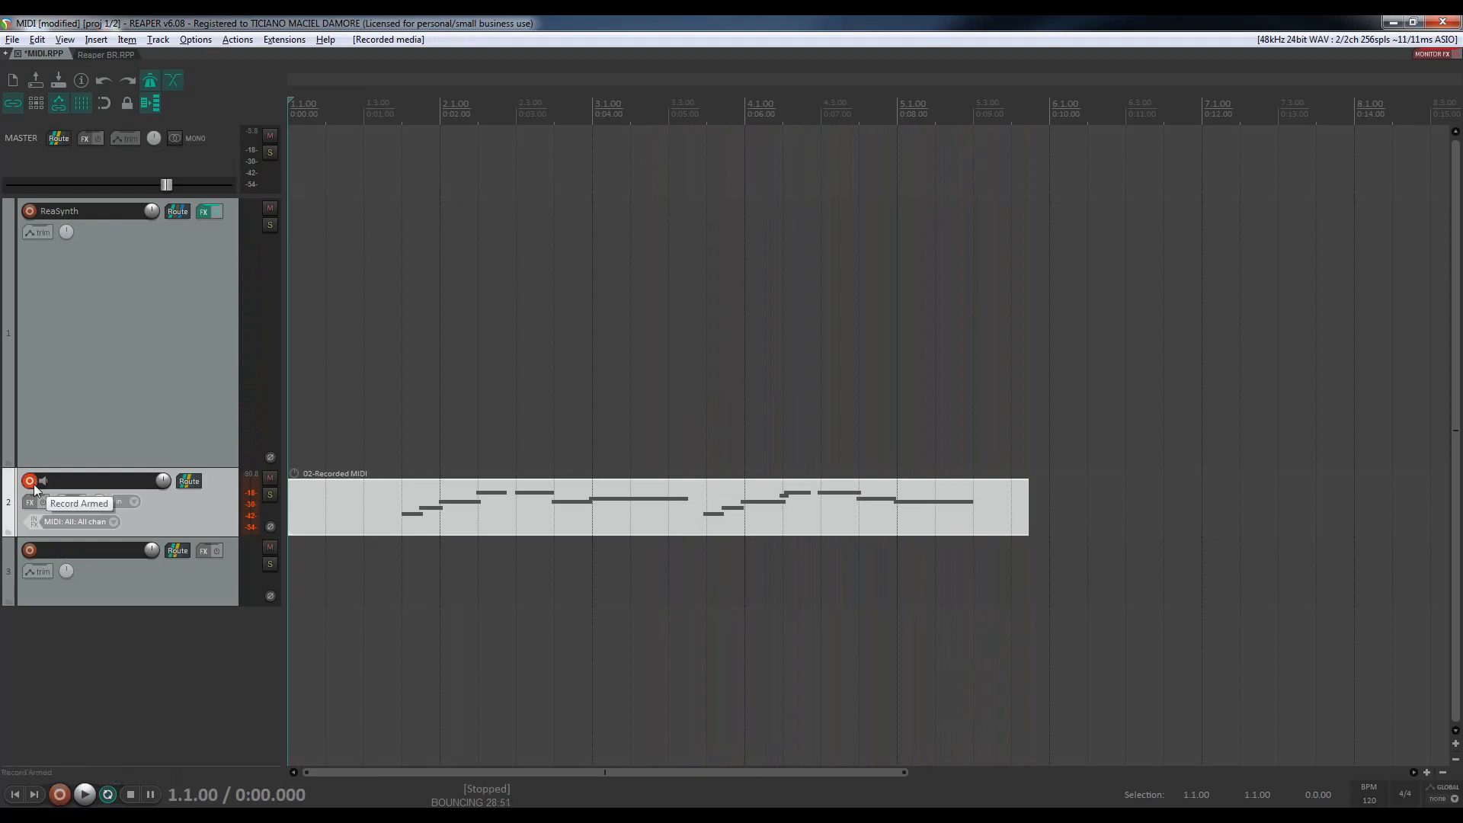
Move record arming from track 2 to track 3, with All MIDI Inputs on All Channels and record monitoring on.
left_click(29, 550)
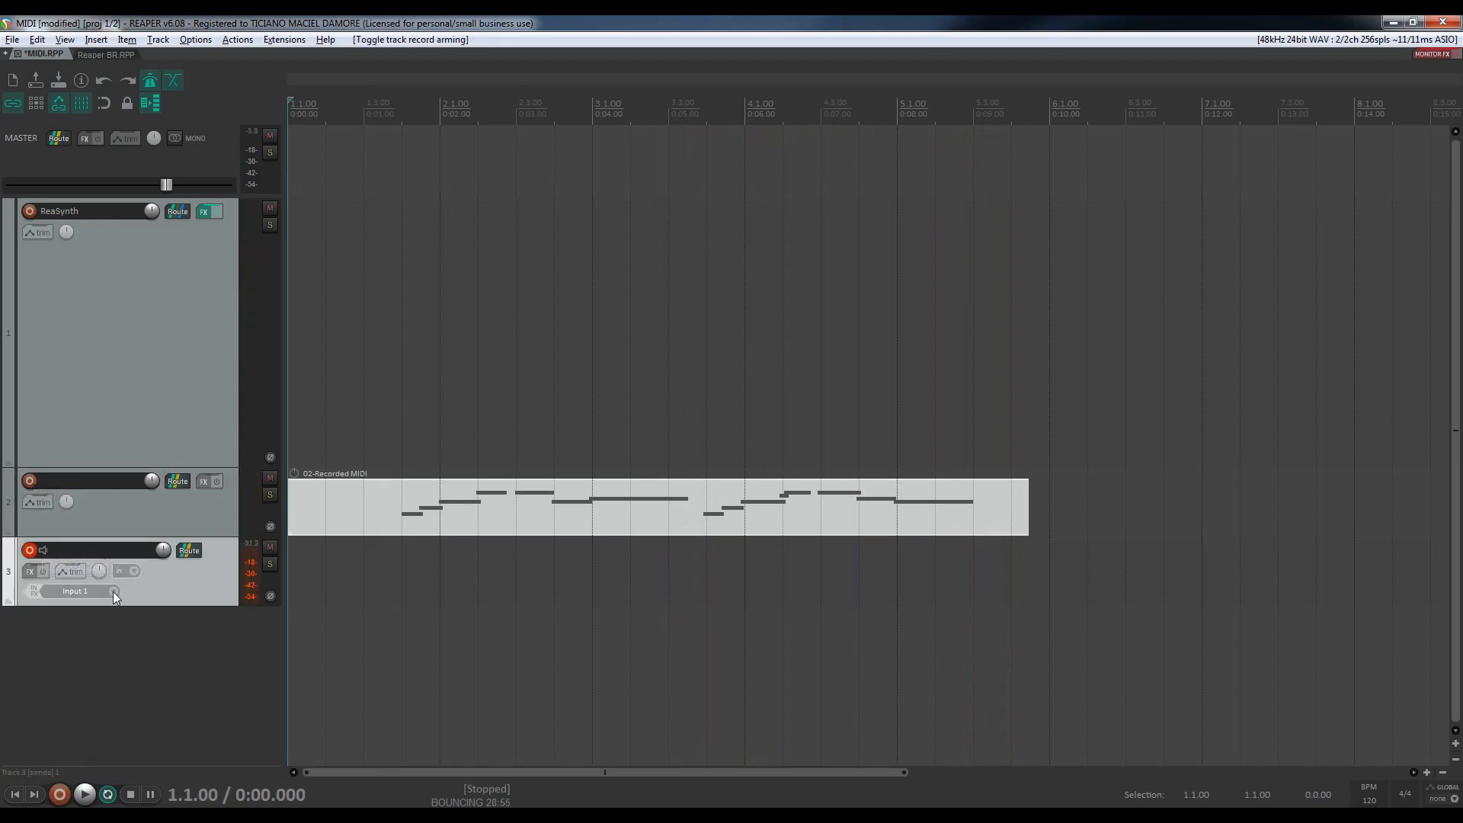
left_click(112, 592)
mouse_move(174, 642)
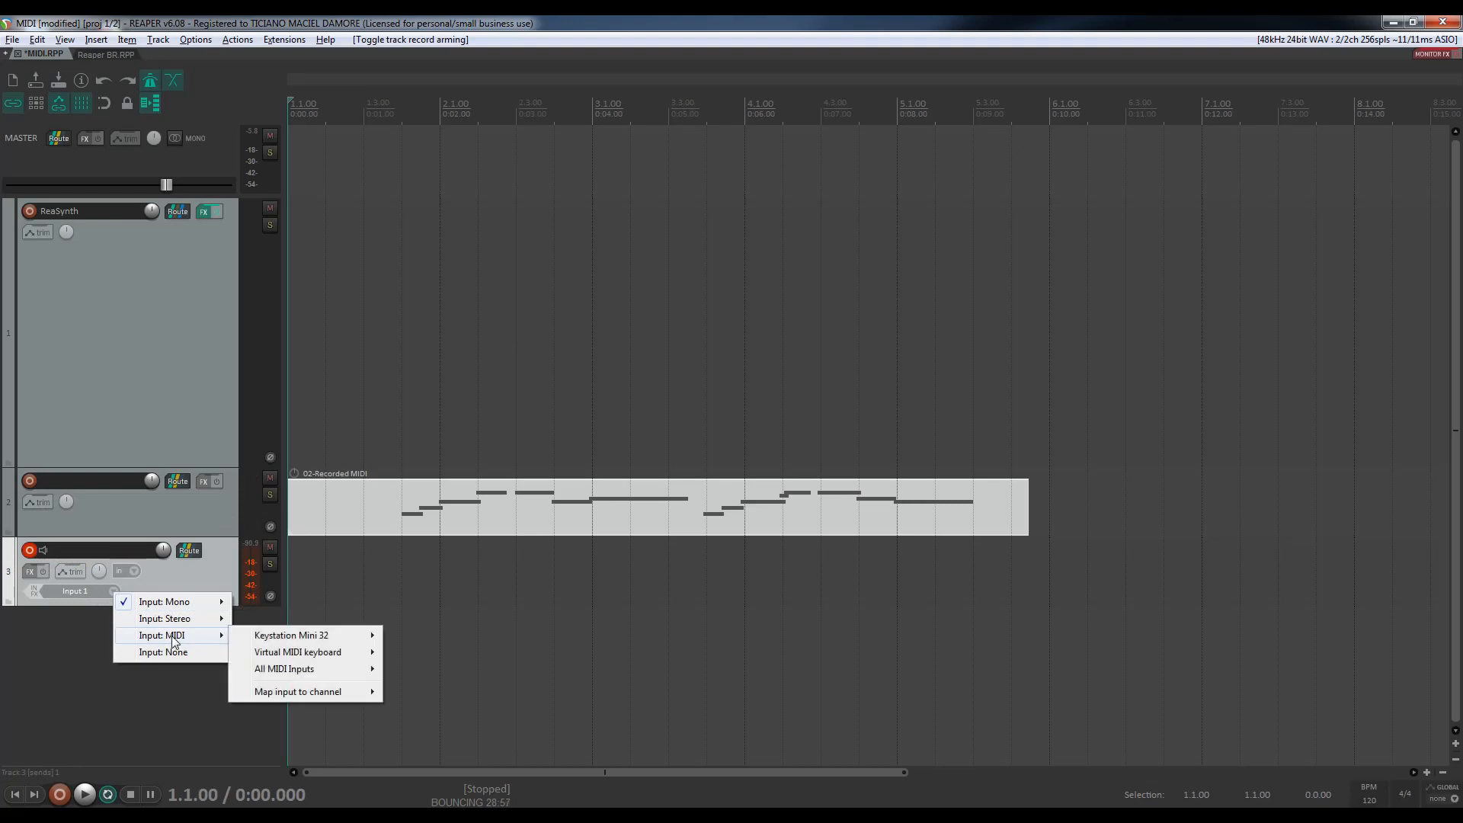
mouse_move(296, 668)
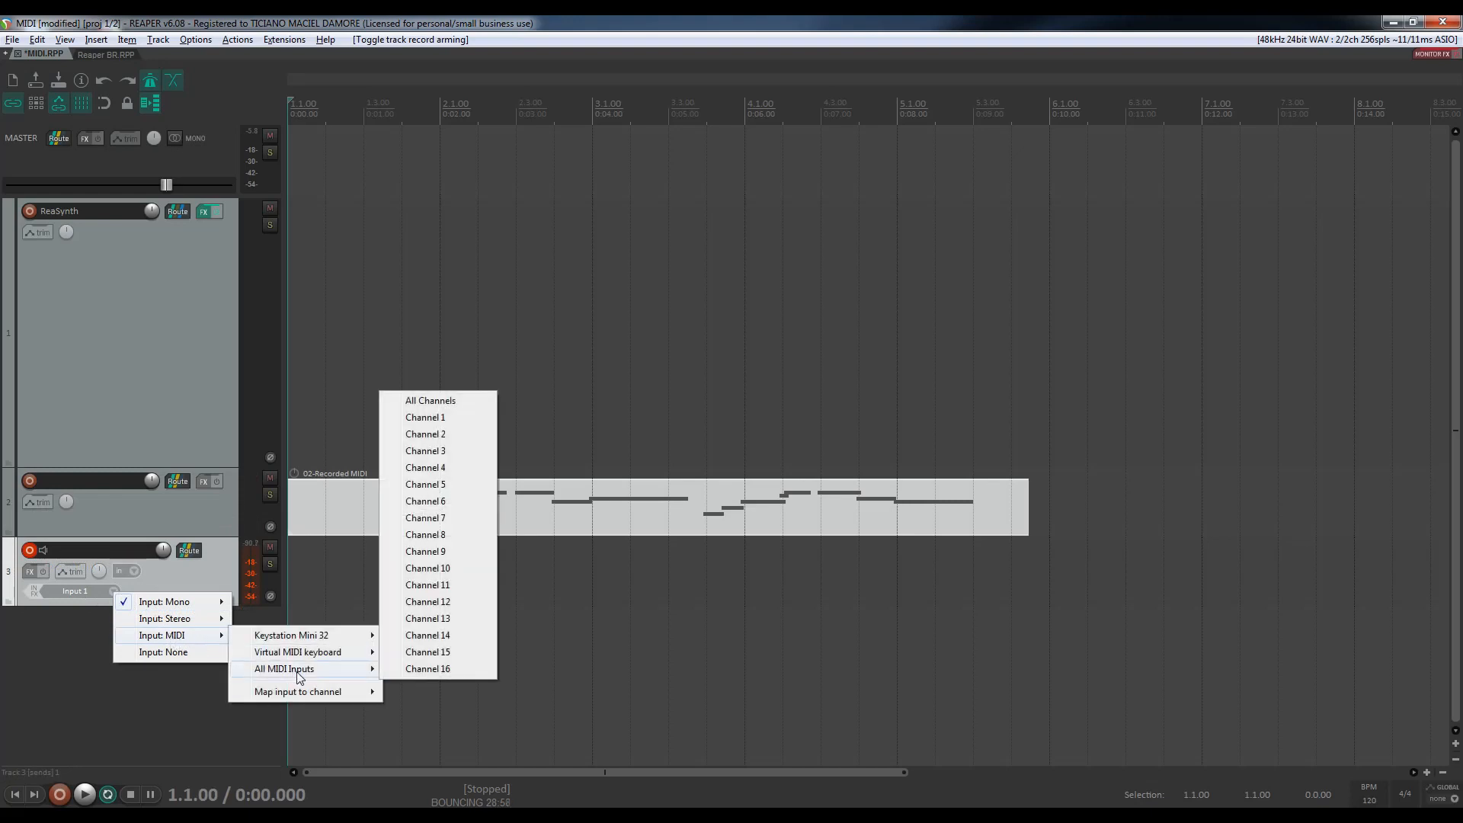
left_click(456, 404)
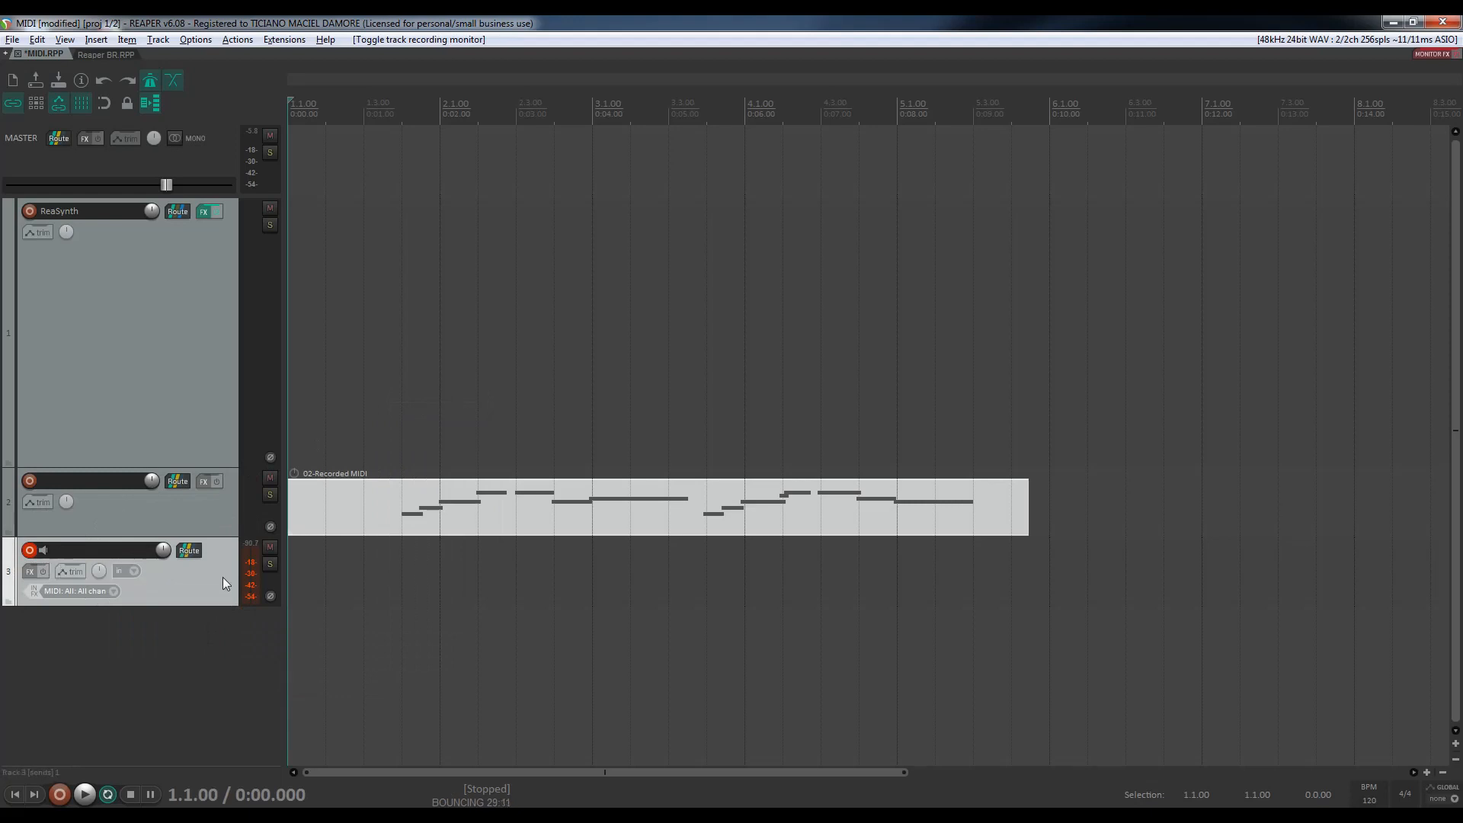
Record about five bars of MIDI chords on track 3 from the project start, and disarm the track.
key("ctrl+r")
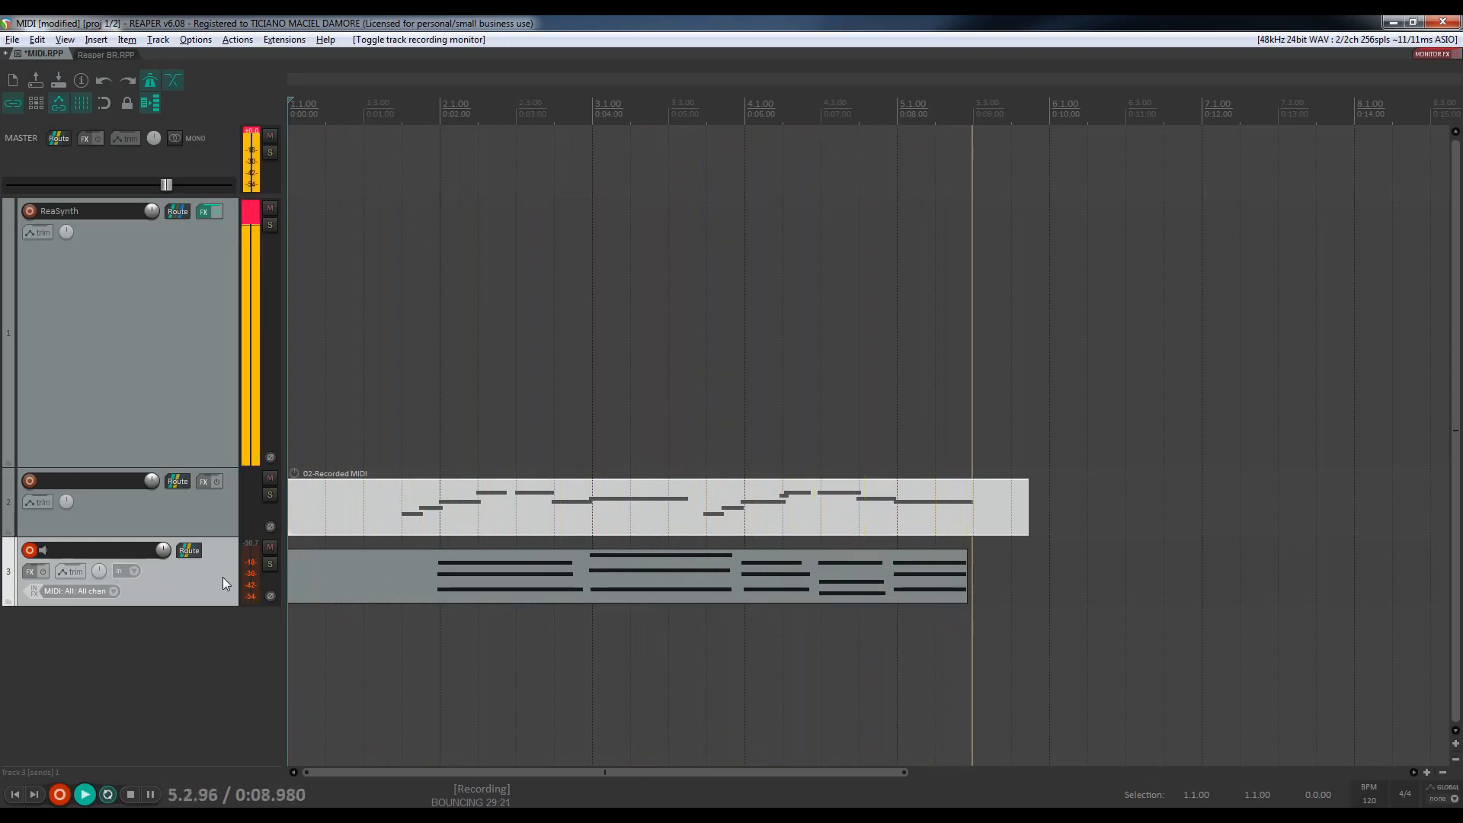
key("space")
left_click(26, 553)
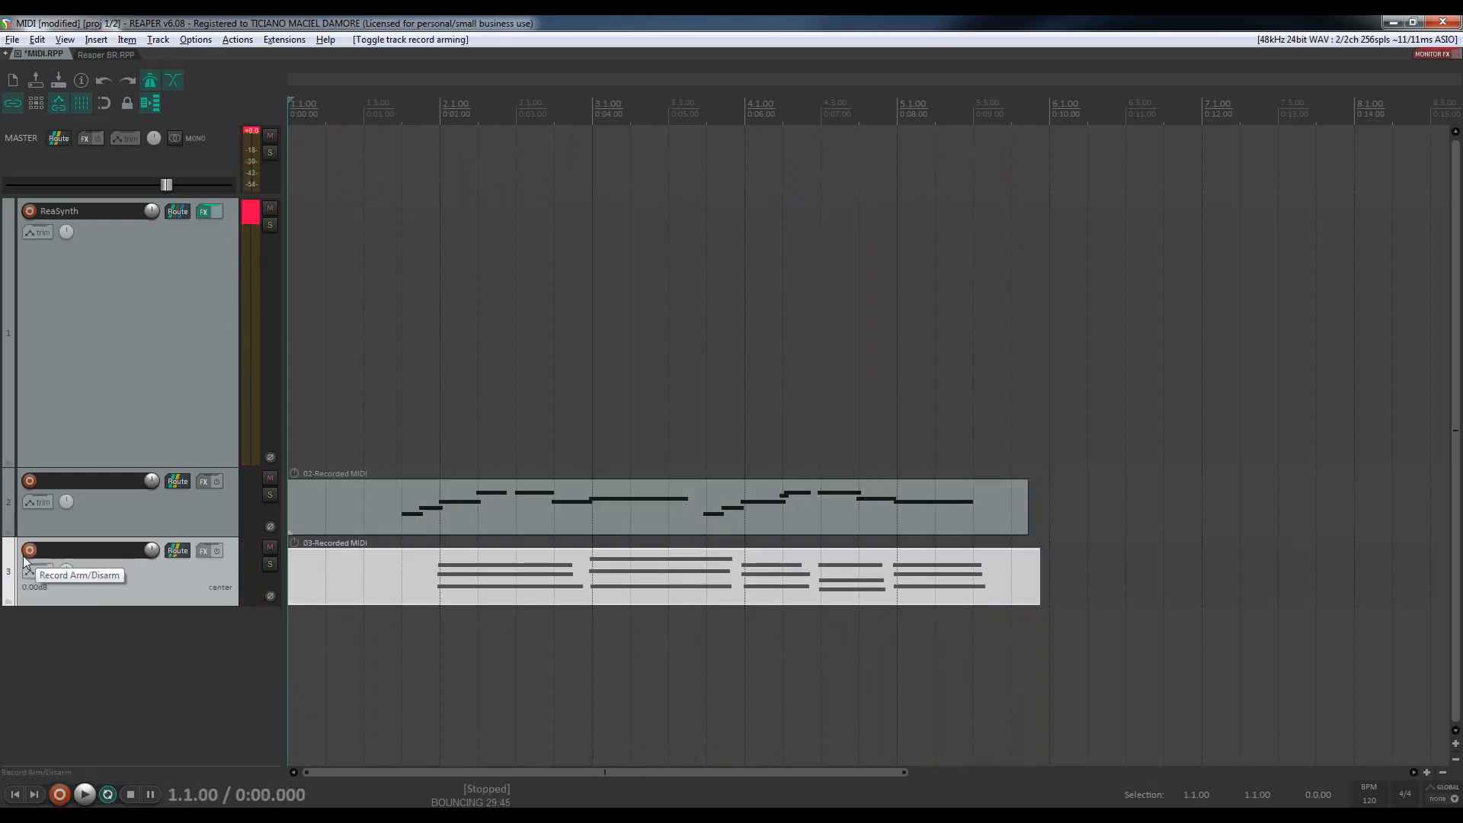